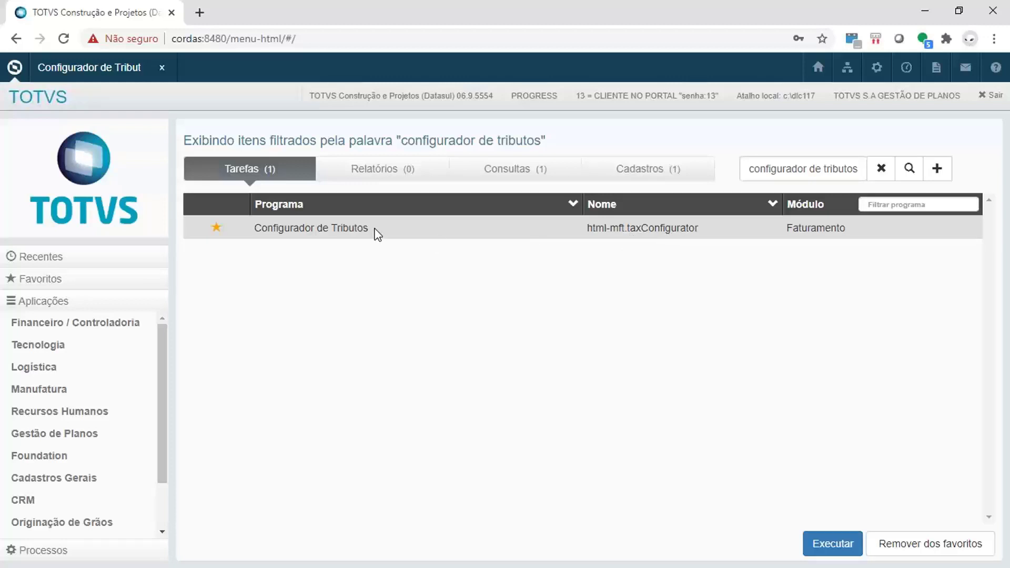
- Open Configurador de Tributos and examine the options under Mais, including the Relação de Tributos entries, leaving them collapsed
{"action": "left_click", "coordinate": [105, 71]}
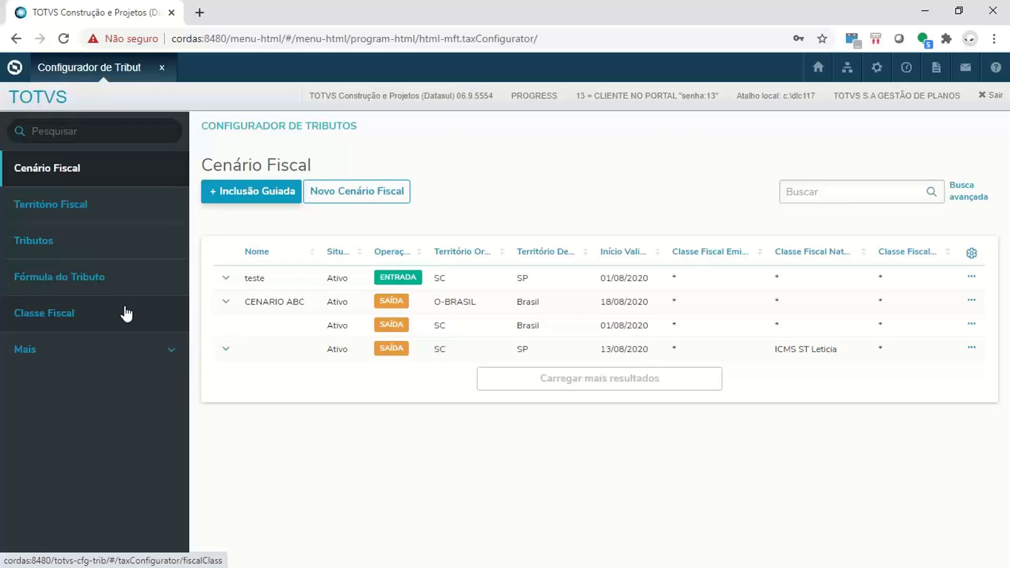
{"action": "left_click", "coordinate": [114, 361]}
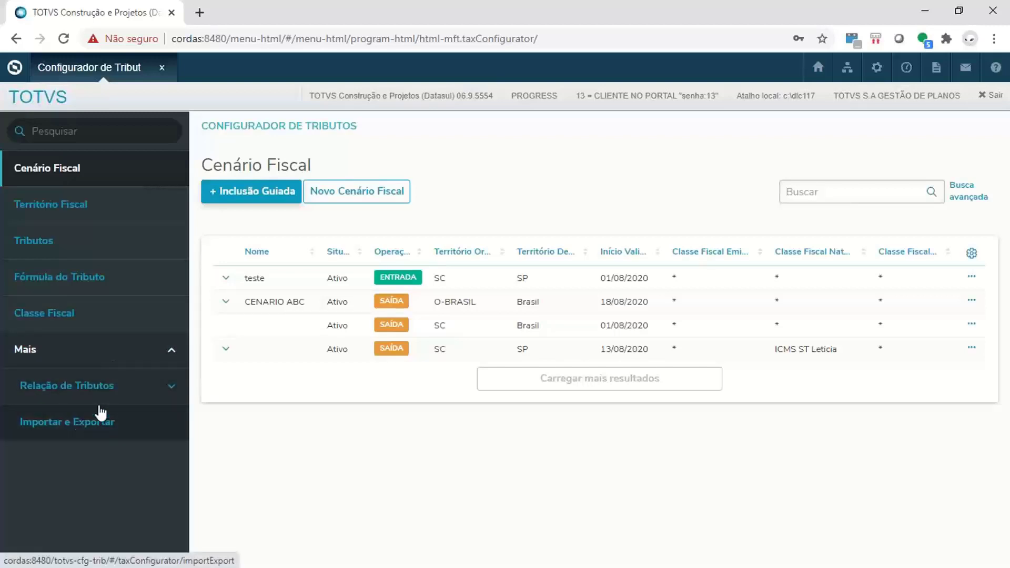
{"action": "left_click", "coordinate": [117, 388]}
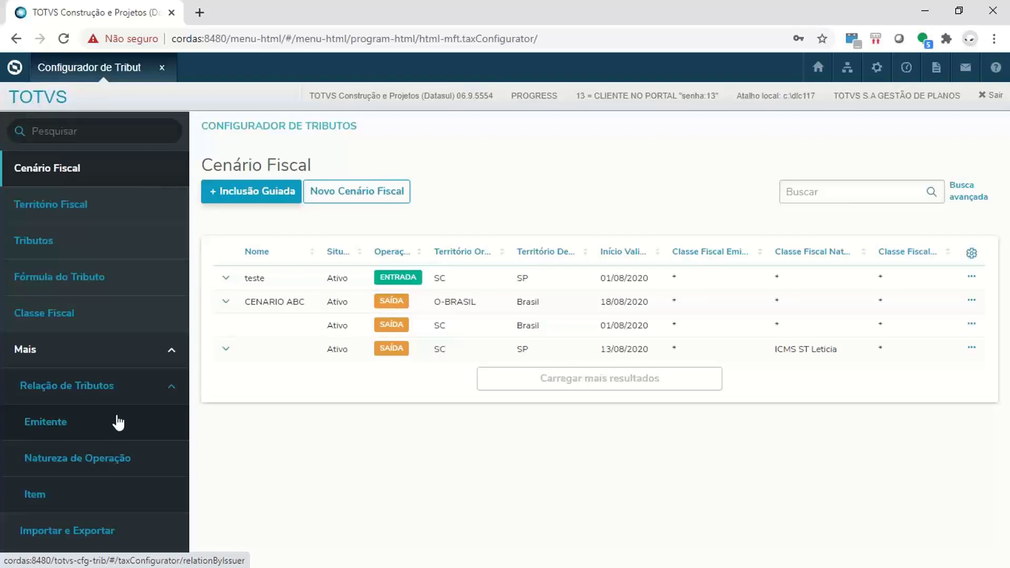
{"action": "left_click", "coordinate": [119, 371]}
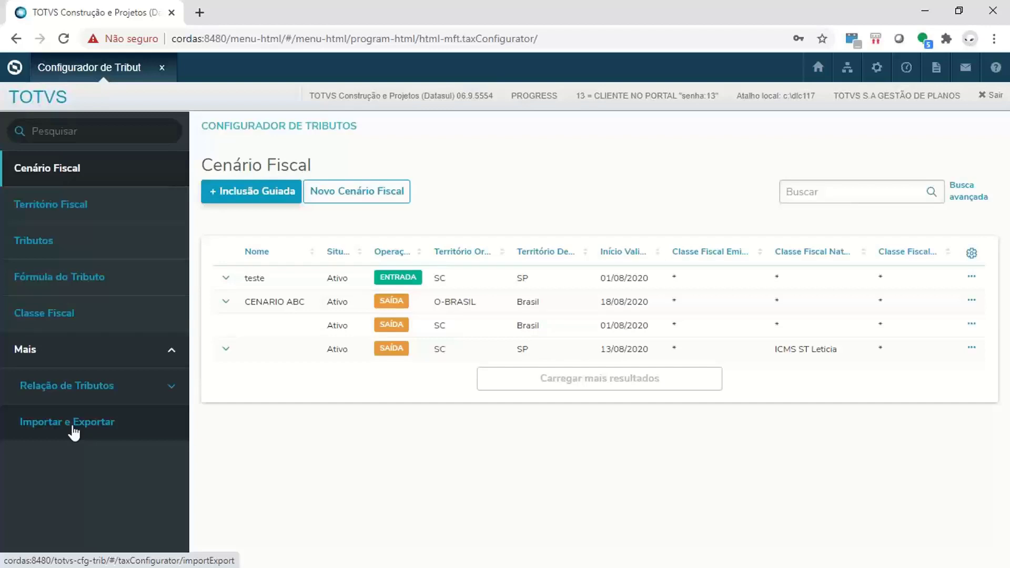
{"action": "left_click", "coordinate": [119, 361]}
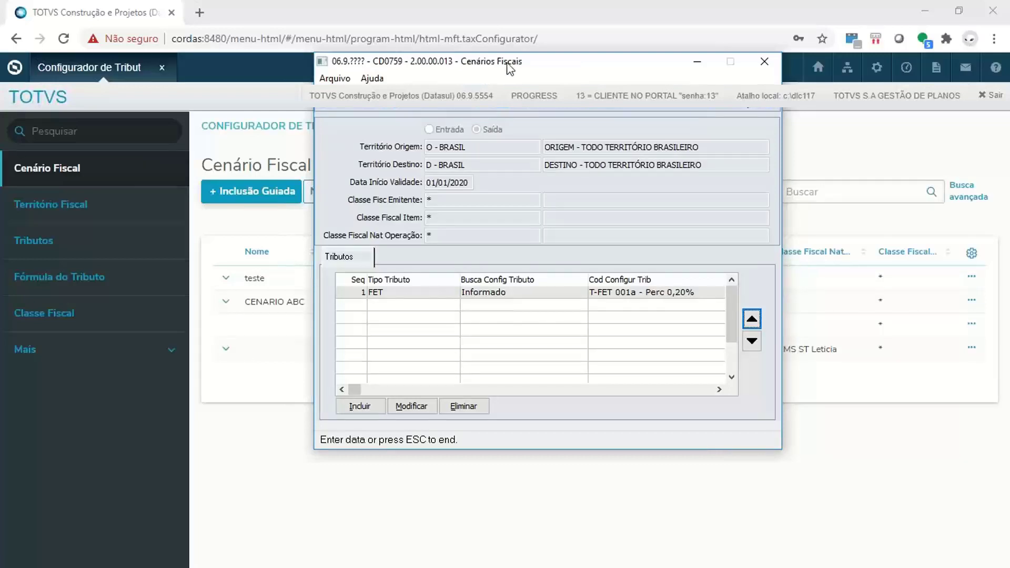
- Place the CD0759 Cenários Fiscais window beside the web scenario list, browse its records for comparison, and minimize it
{"action": "left_click_drag", "start_coordinate": [521, 66], "coordinate": [650, 118]}
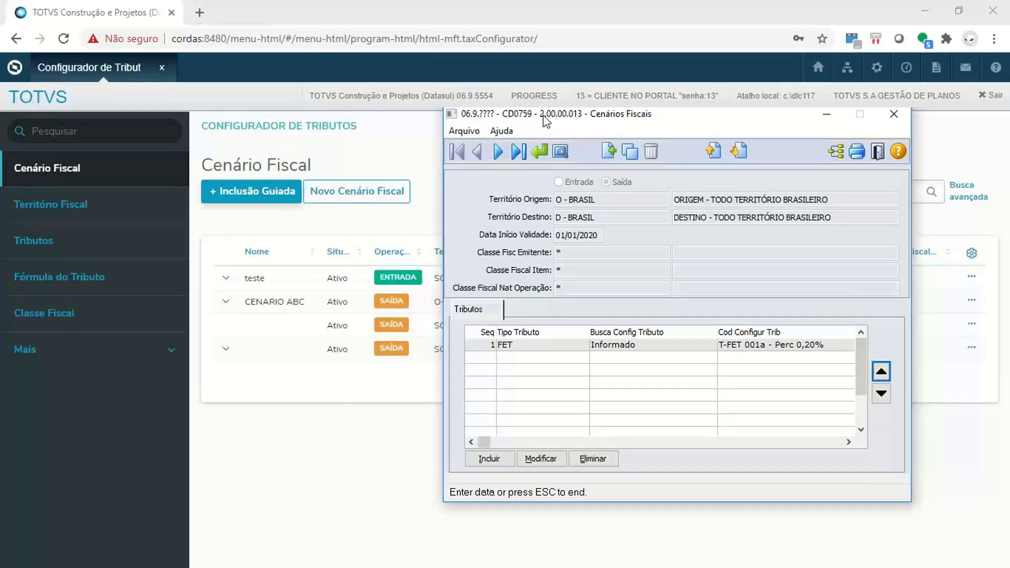
{"action": "left_click_drag", "start_coordinate": [589, 121], "coordinate": [613, 136]}
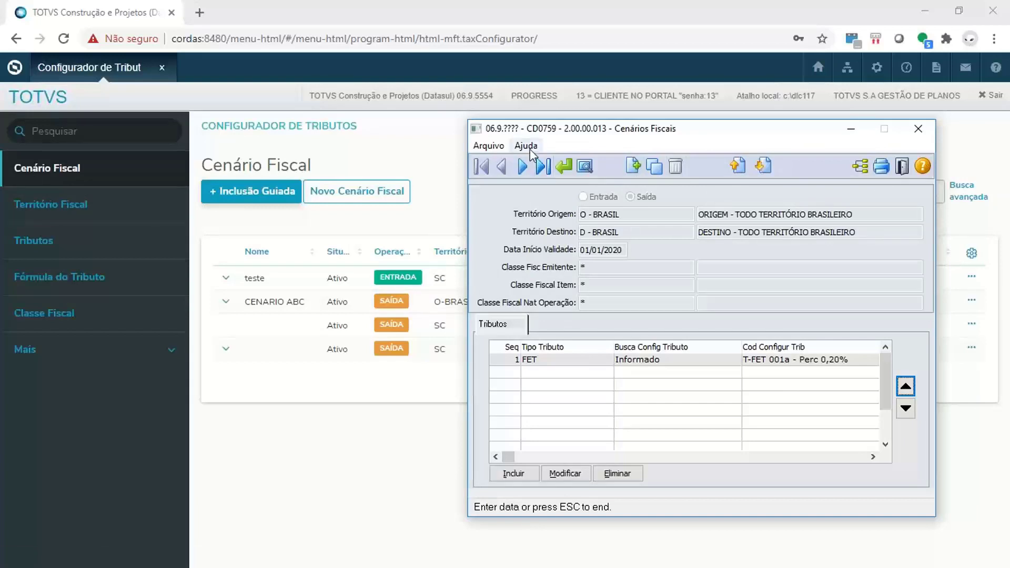
{"action": "left_click_drag", "start_coordinate": [598, 133], "coordinate": [604, 123]}
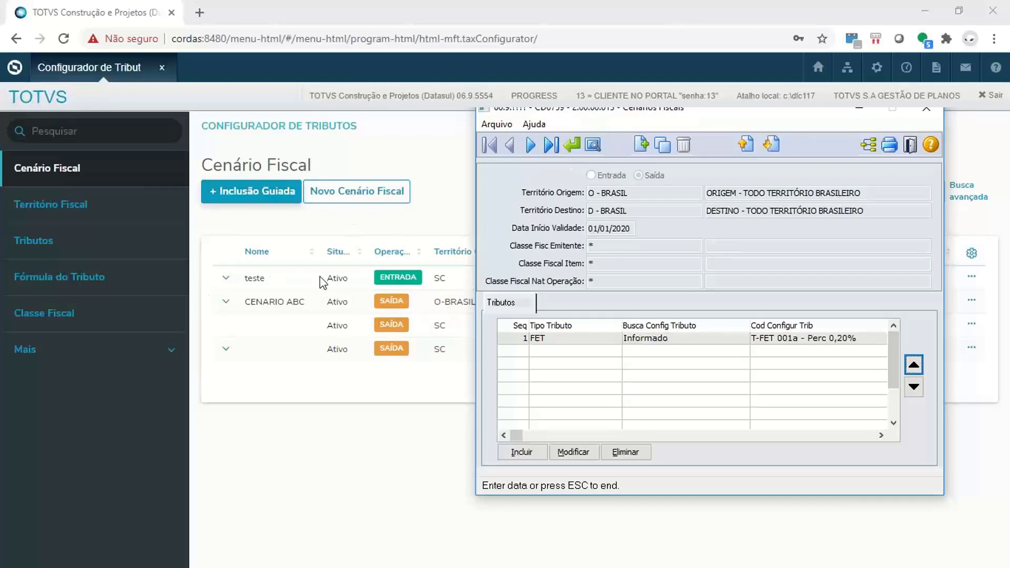
{"action": "left_click_drag", "start_coordinate": [748, 110], "coordinate": [760, 139]}
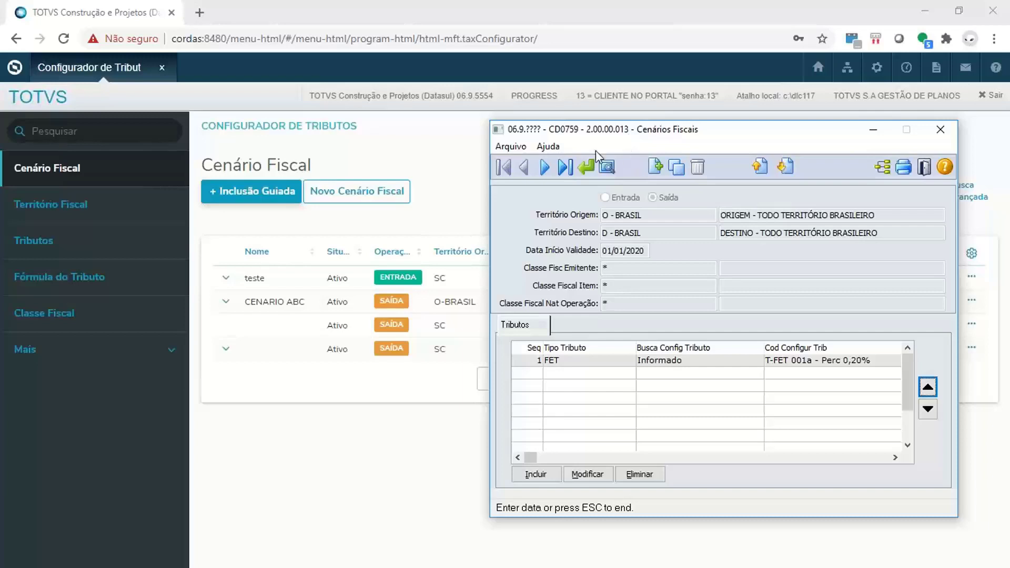
{"action": "left_click_drag", "start_coordinate": [583, 132], "coordinate": [592, 121]}
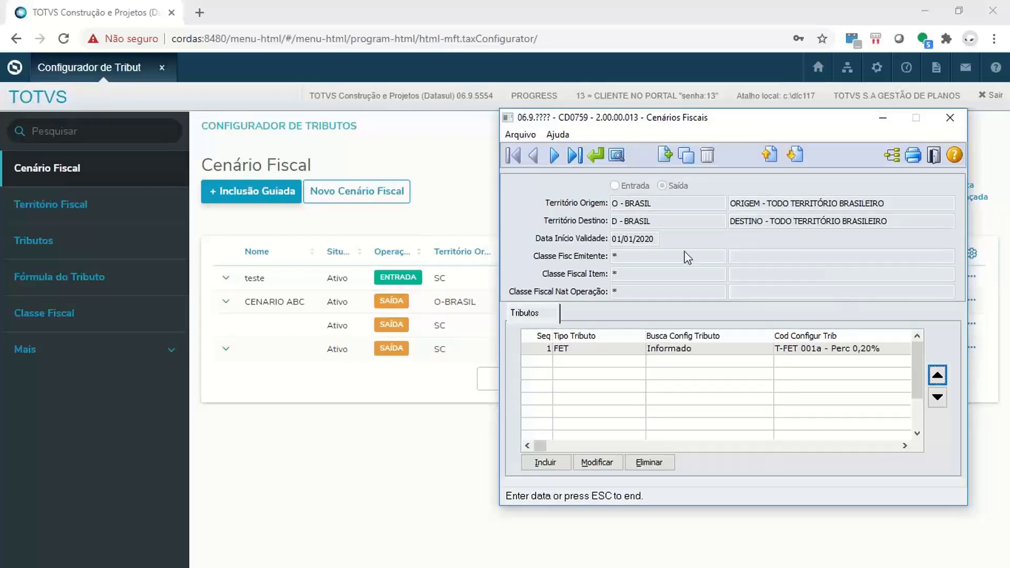
{"action": "left_click", "coordinate": [553, 159]}
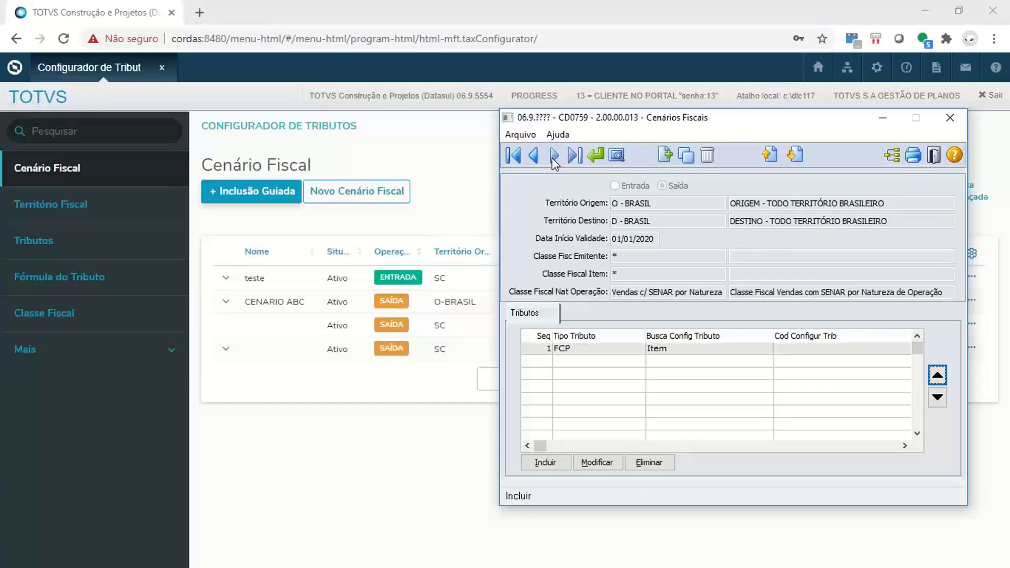
{"action": "left_click", "coordinate": [535, 156]}
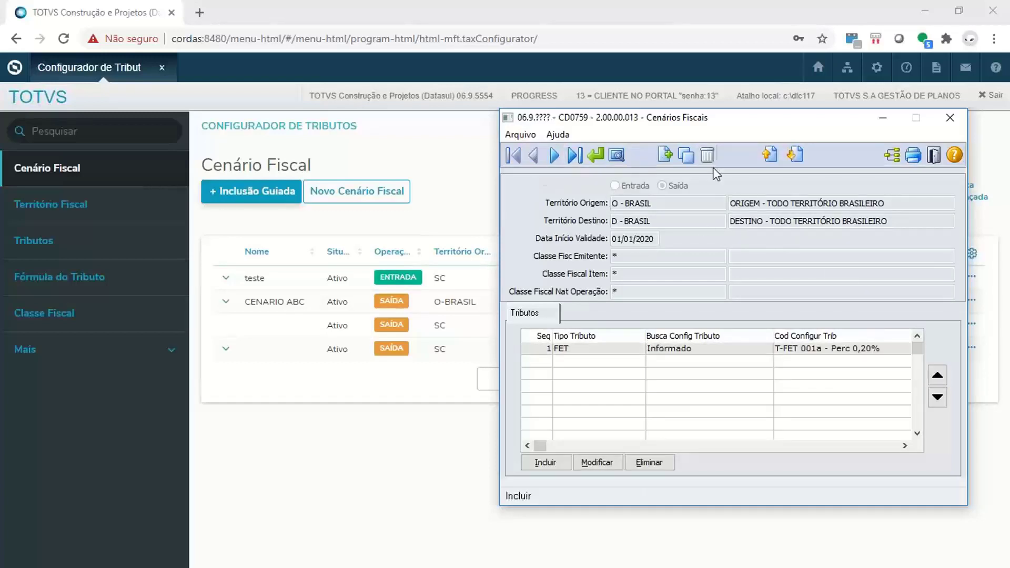
{"action": "left_click_drag", "start_coordinate": [698, 127], "coordinate": [710, 146]}
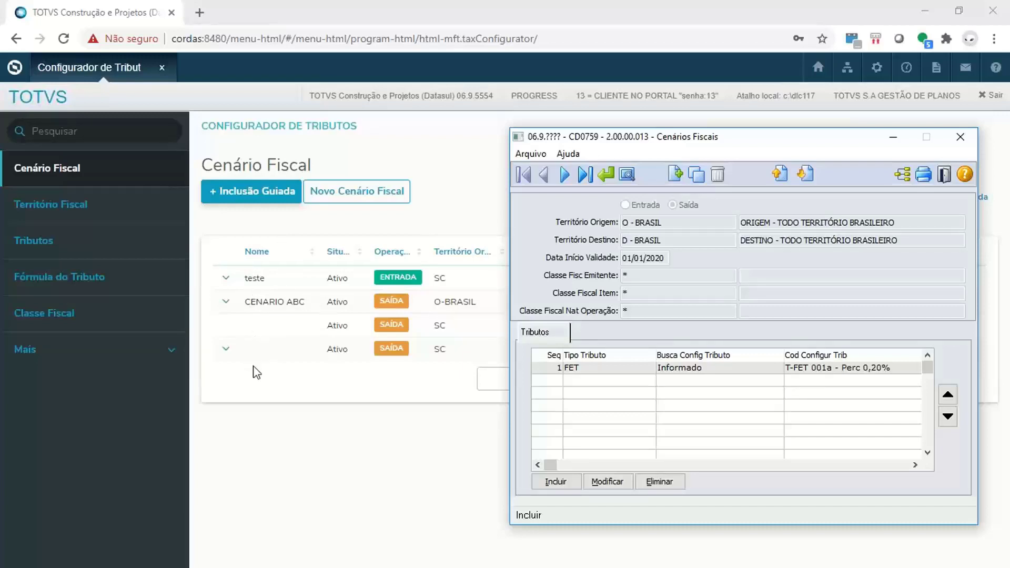
{"action": "left_click", "coordinate": [894, 137]}
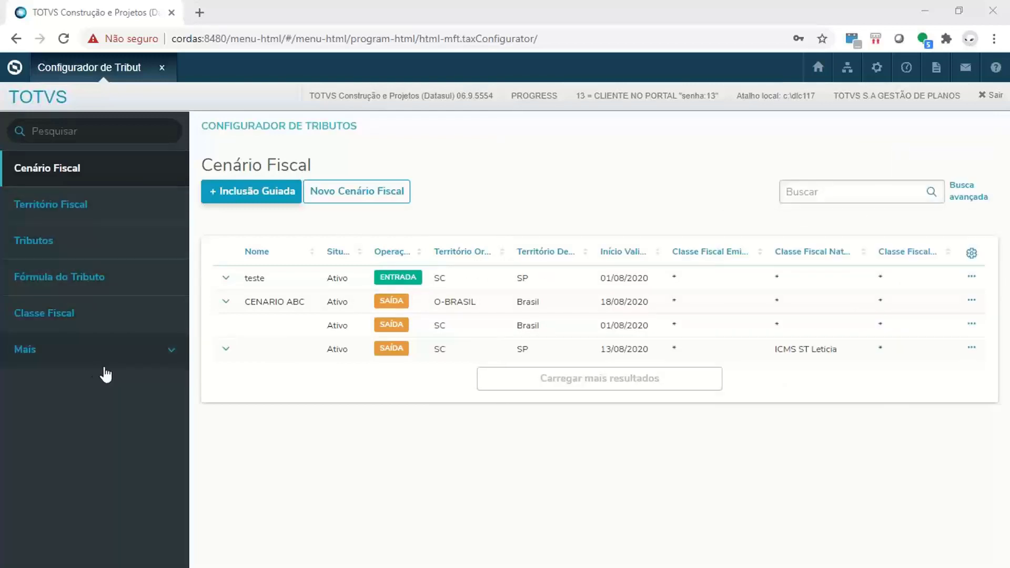
- Search the fiscal scenarios for "sp", then remove the search filter
{"action": "left_click", "coordinate": [866, 198]}
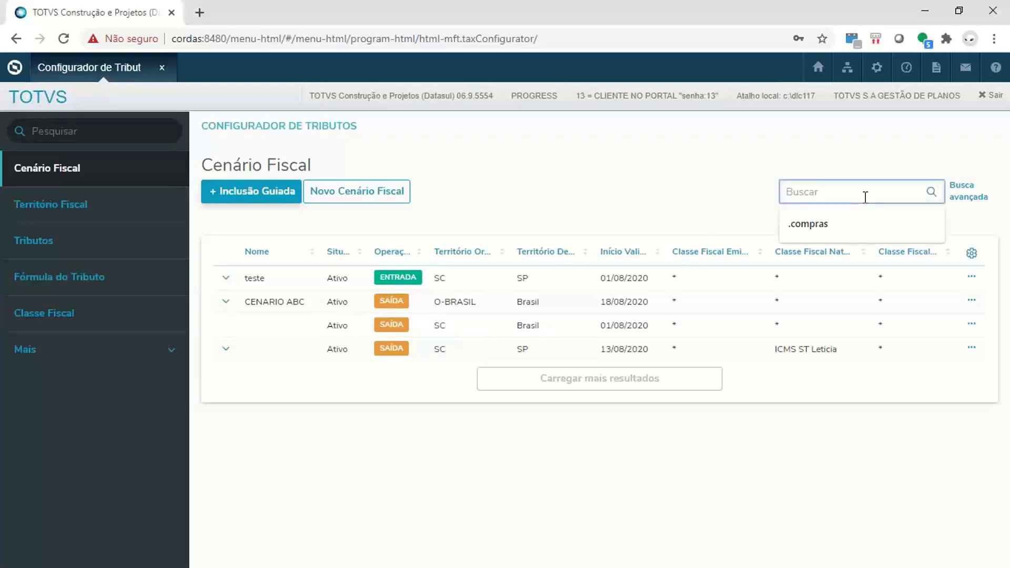
{"action": "type", "text": "sp"}
{"action": "key", "text": "Return"}
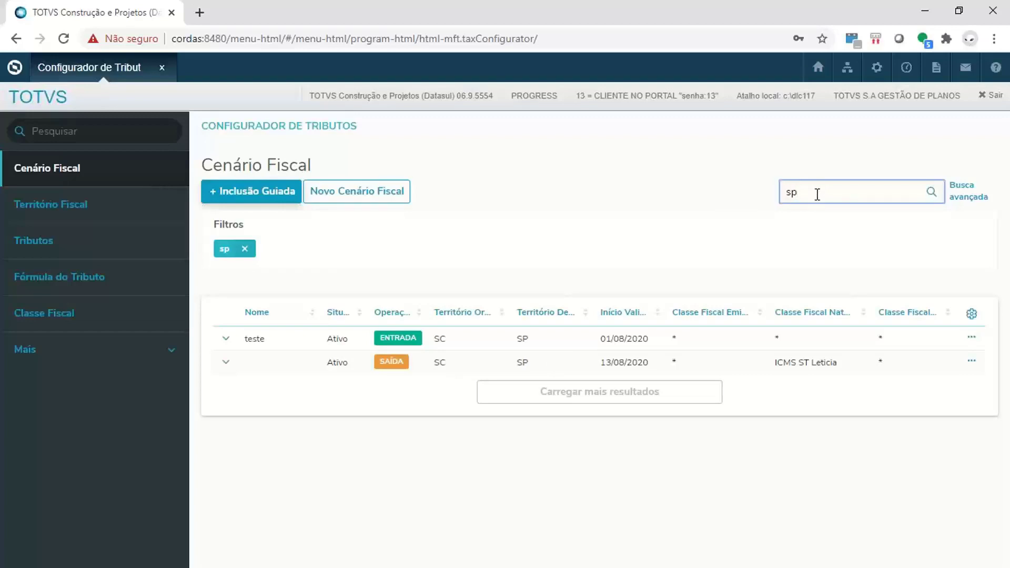
{"action": "key", "text": "BackSpace"}
{"action": "key", "text": "BackSpace"}
{"action": "left_click", "coordinate": [245, 250]}
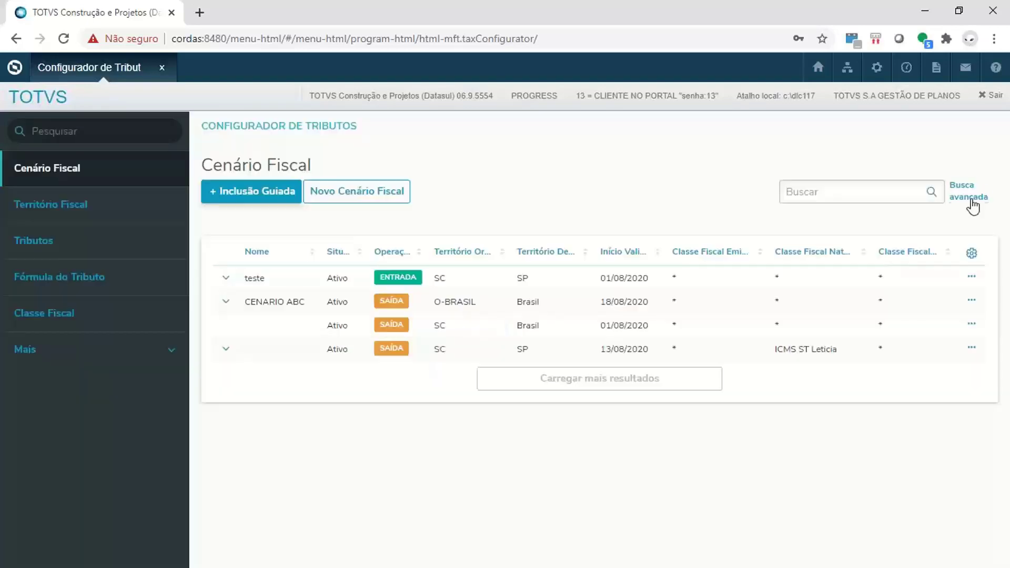
- Examine the advanced search criteria for fiscal scenarios, from general data to fiscal classes, and close the search without running it
{"action": "left_click", "coordinate": [971, 198]}
{"action": "scroll", "coordinate": [528, 264], "scroll_direction": "down", "scroll_amount": 2}
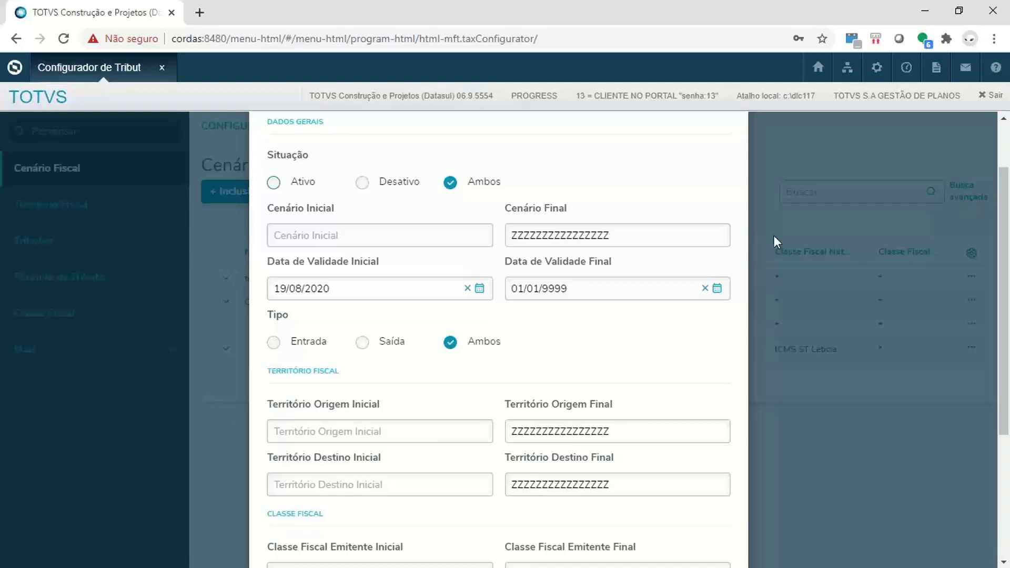
{"action": "scroll", "coordinate": [474, 234], "scroll_direction": "down", "scroll_amount": 4}
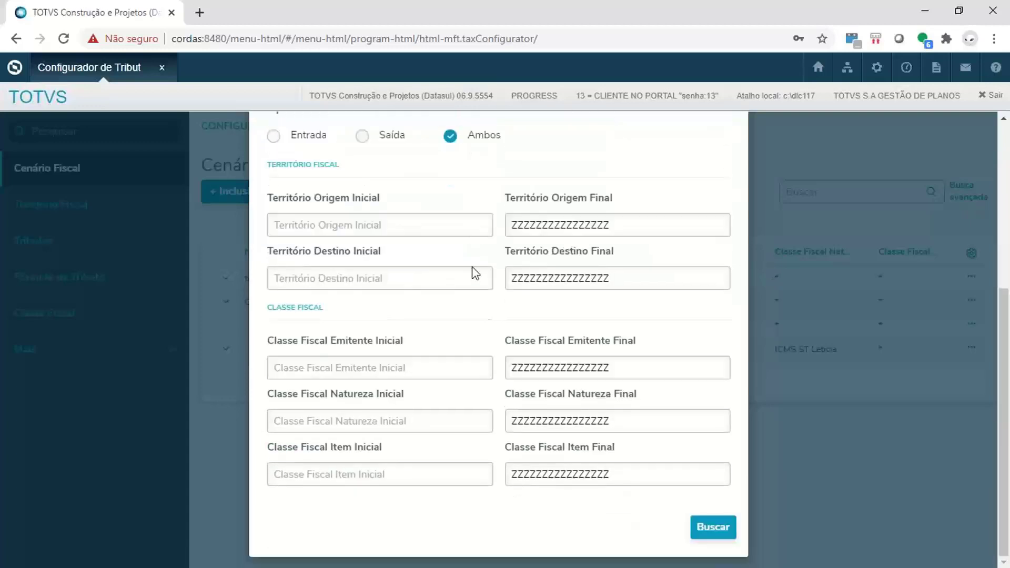
{"action": "scroll", "coordinate": [466, 336], "scroll_direction": "up", "scroll_amount": 5}
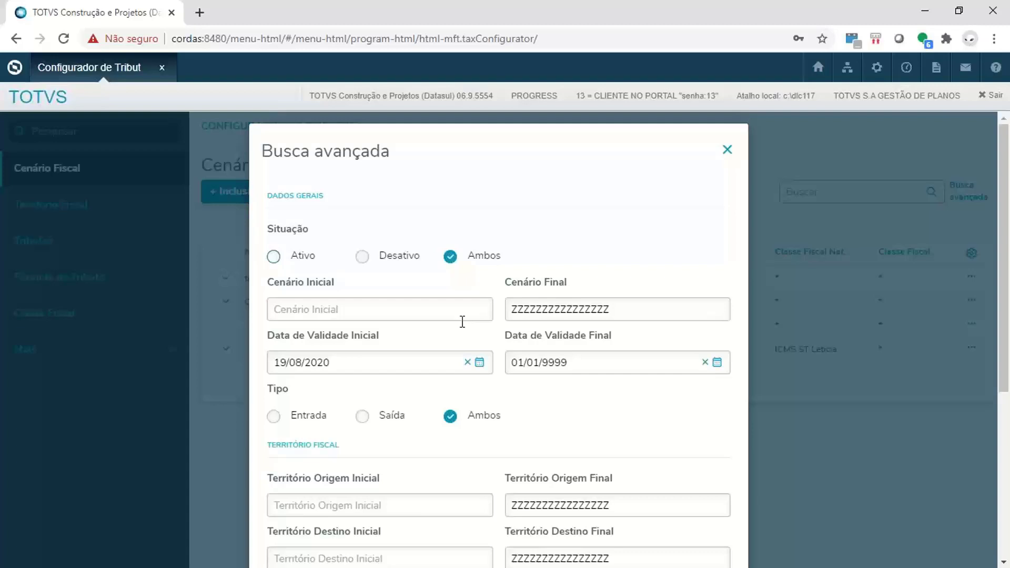
{"action": "left_click", "coordinate": [726, 151]}
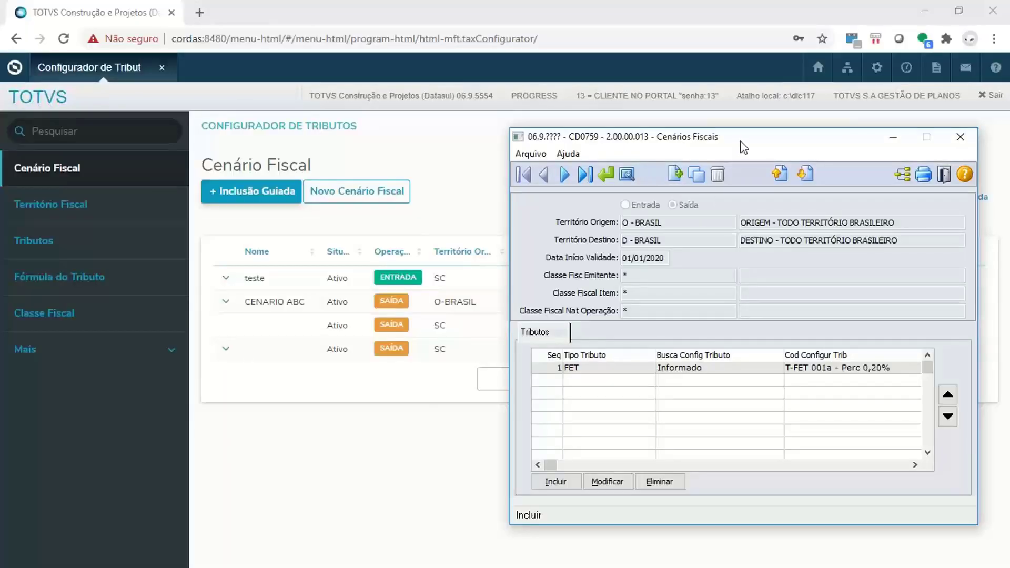
- Minimize the CD0759 Cenários Fiscais window and examine the CENARIO ABC scenario's narrative, taxes and available row actions
{"action": "left_click_drag", "start_coordinate": [740, 141], "coordinate": [747, 119]}
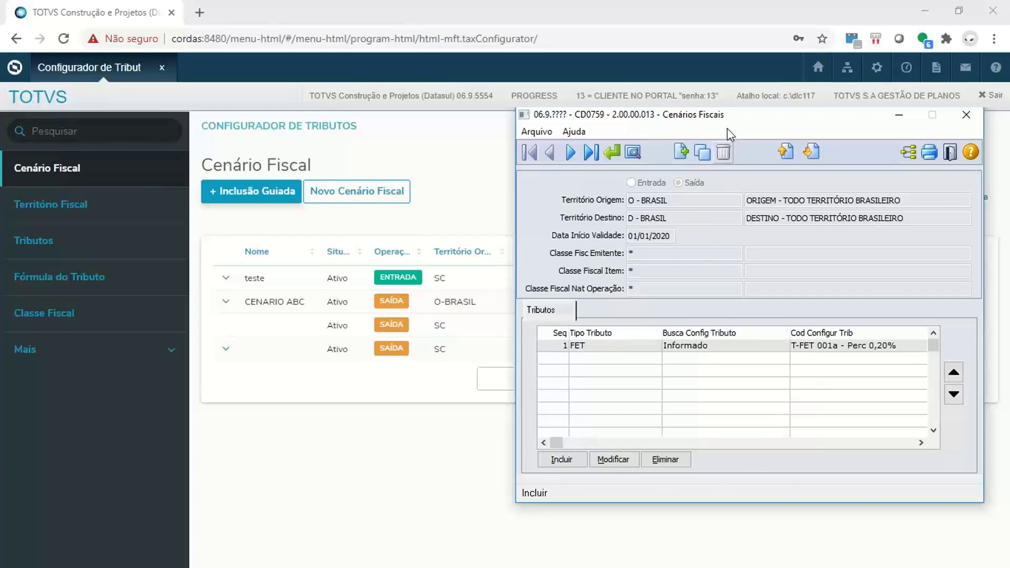
{"action": "left_click", "coordinate": [899, 117]}
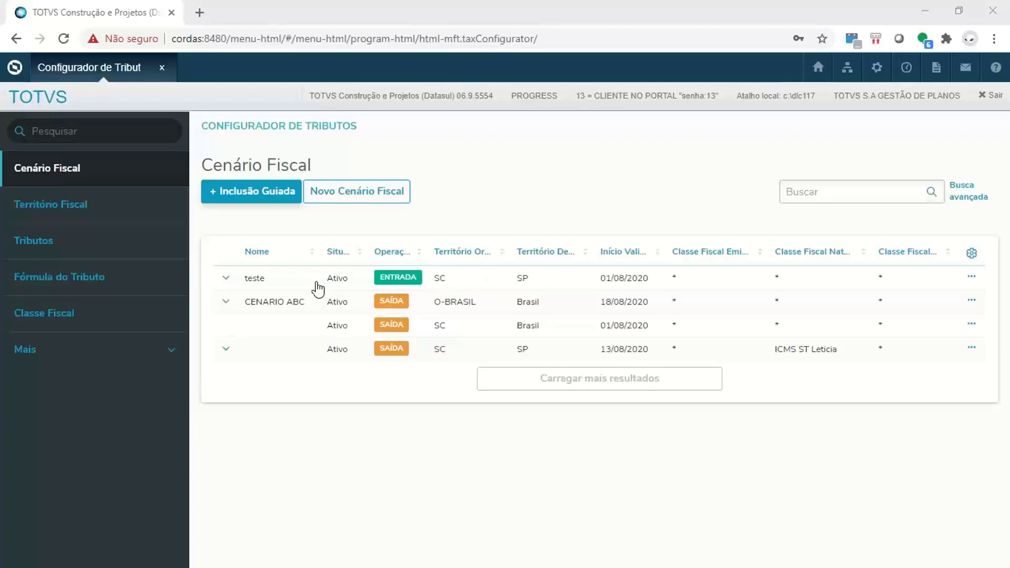
{"action": "left_click", "coordinate": [226, 302]}
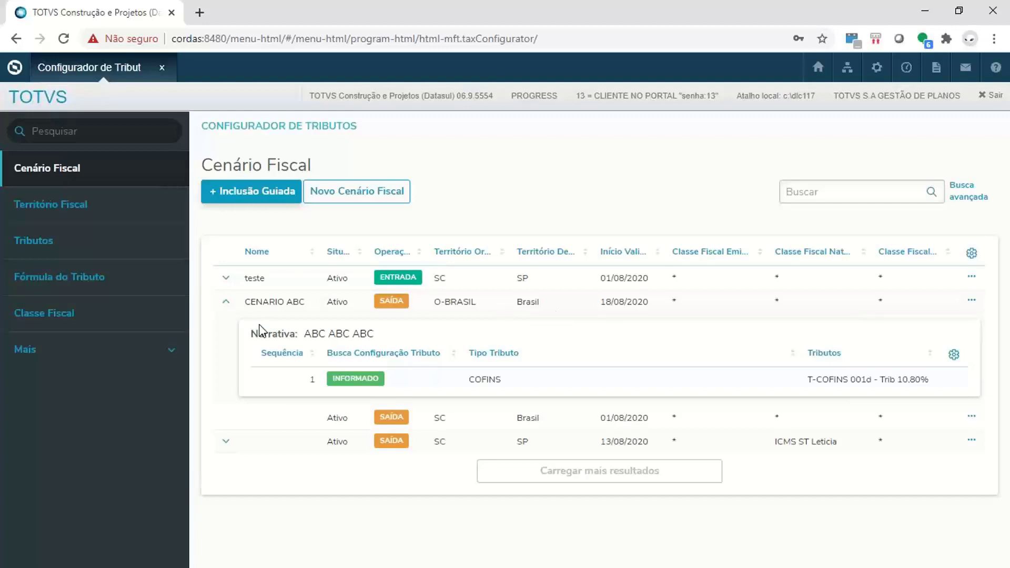
{"action": "left_click", "coordinate": [238, 311]}
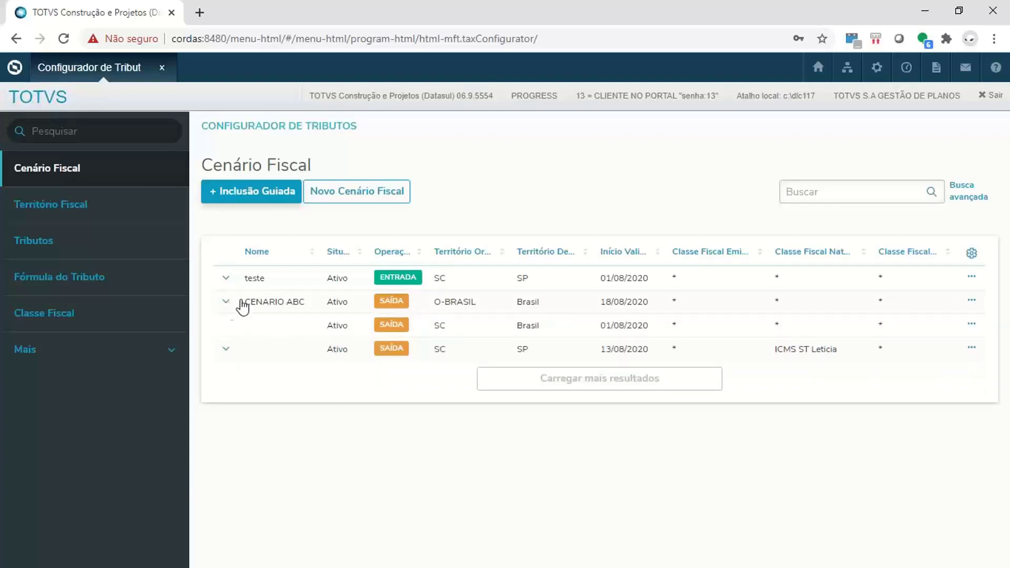
{"action": "left_click", "coordinate": [228, 311]}
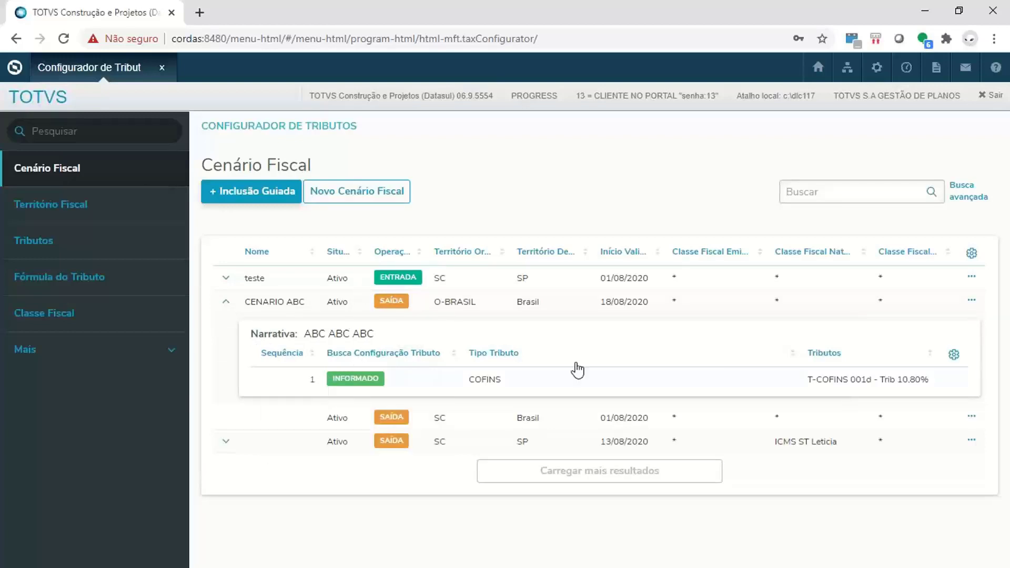
{"action": "mouse_move", "coordinate": [366, 373]}
{"action": "left_click", "coordinate": [226, 302]}
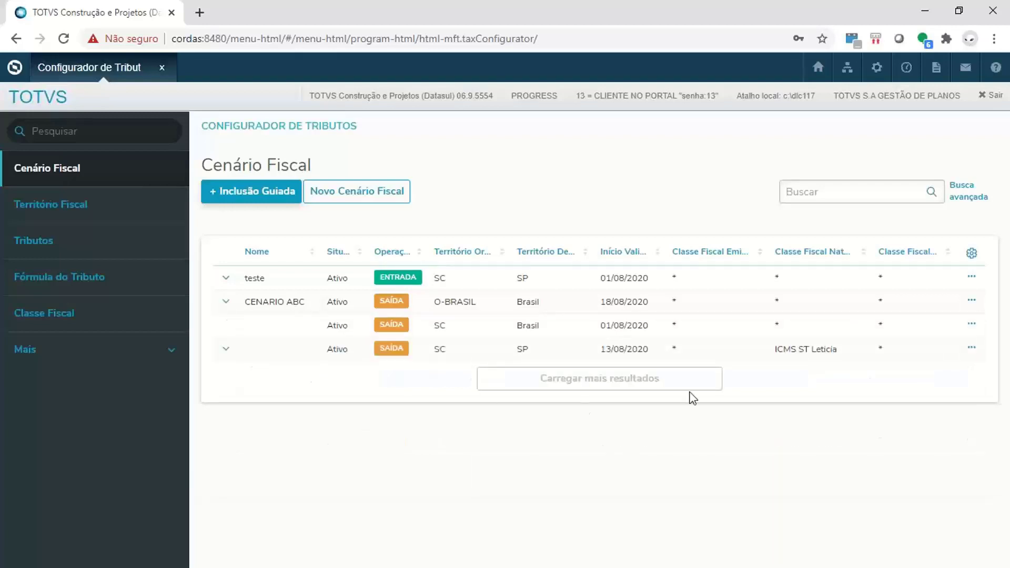
{"action": "left_click", "coordinate": [971, 302]}
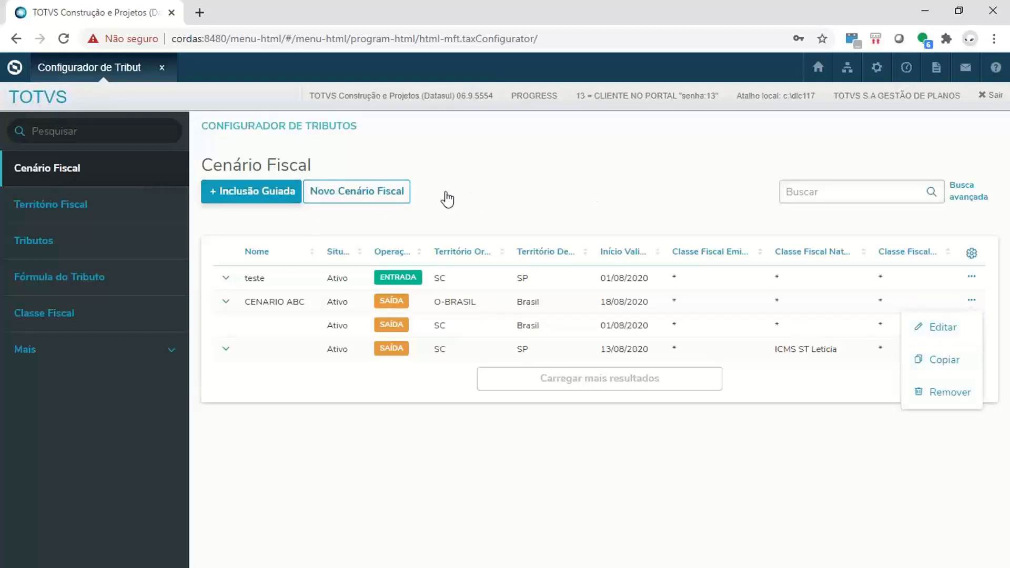
- Open the Território Fiscal list and compare it with the CD0753 Territórios Fiscais window, then return to the web list
{"action": "left_click", "coordinate": [87, 206]}
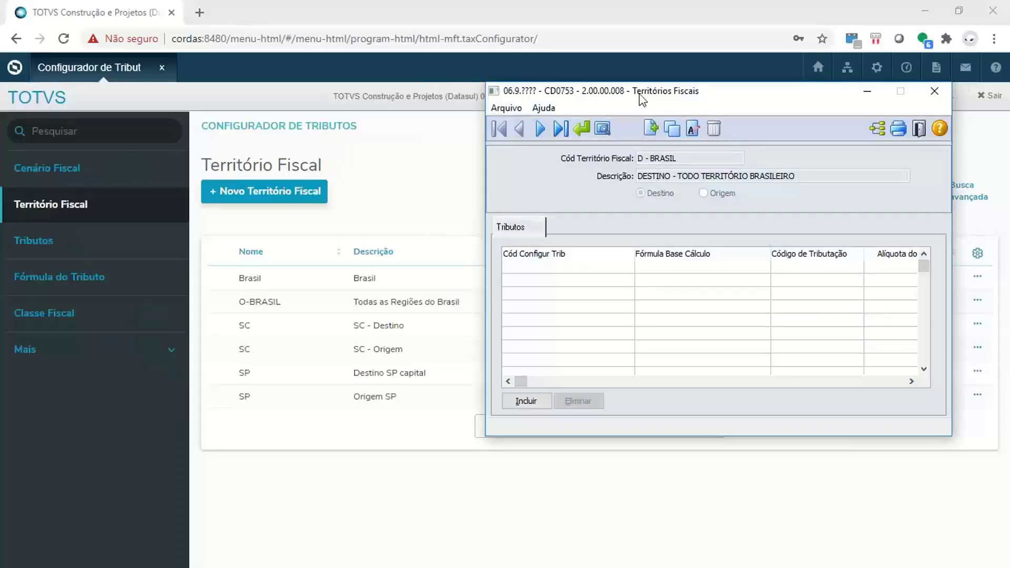
{"action": "left_click_drag", "start_coordinate": [641, 99], "coordinate": [629, 93]}
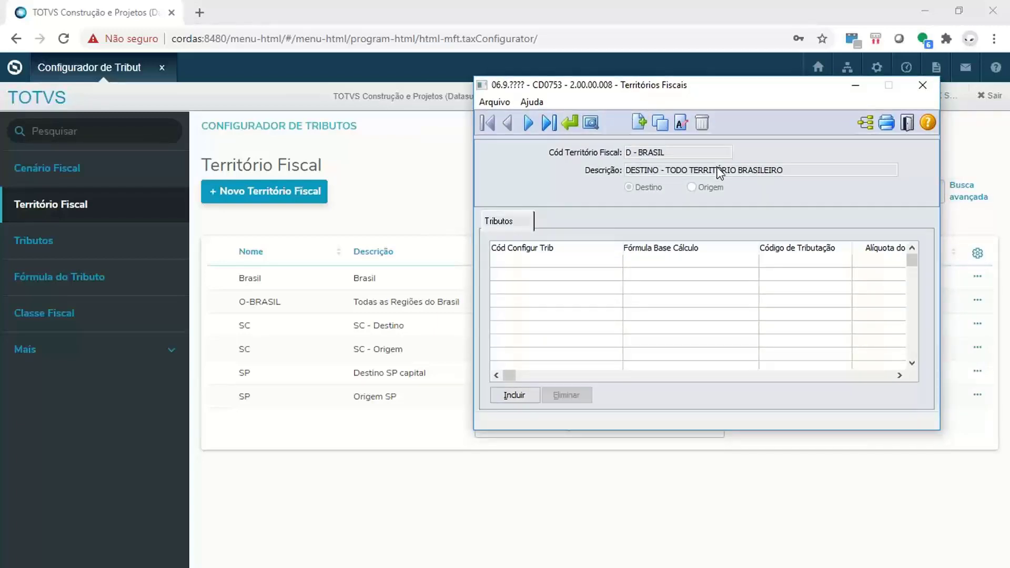
{"action": "left_click_drag", "start_coordinate": [634, 86], "coordinate": [656, 100]}
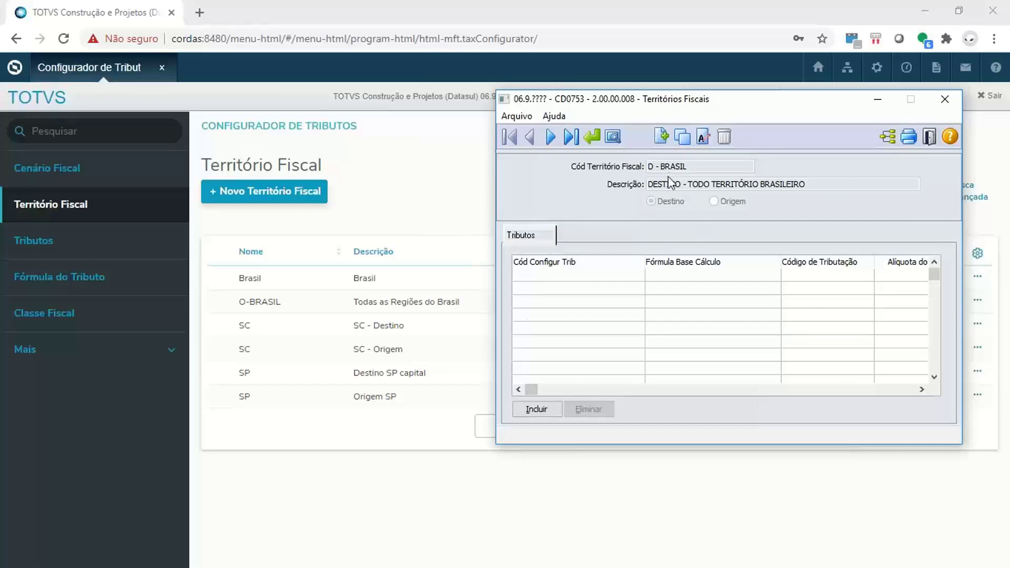
{"action": "left_click", "coordinate": [419, 212]}
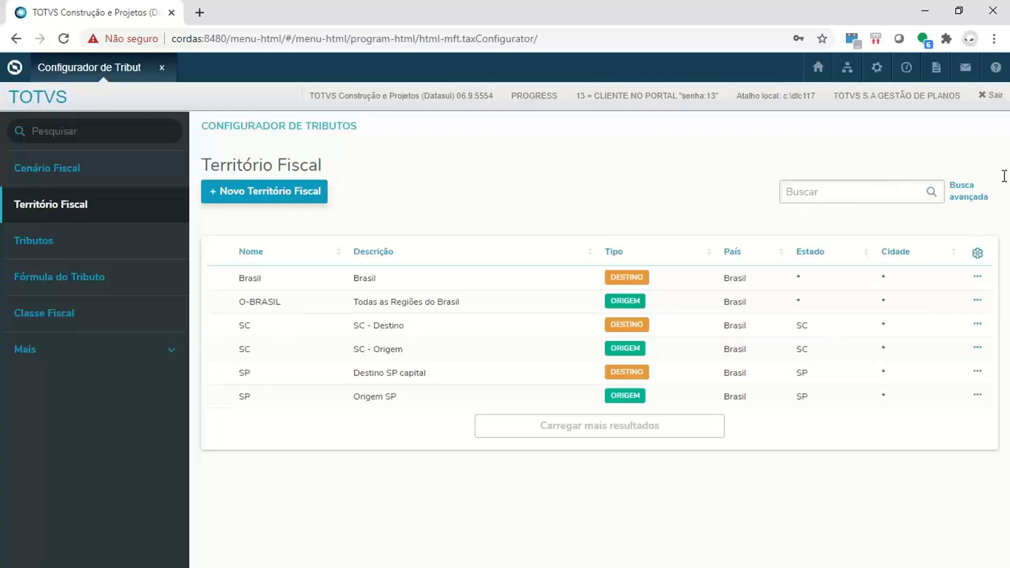
- Check the row actions available for the Brasil territory, then open the form for a new fiscal territory
{"action": "left_click", "coordinate": [977, 278]}
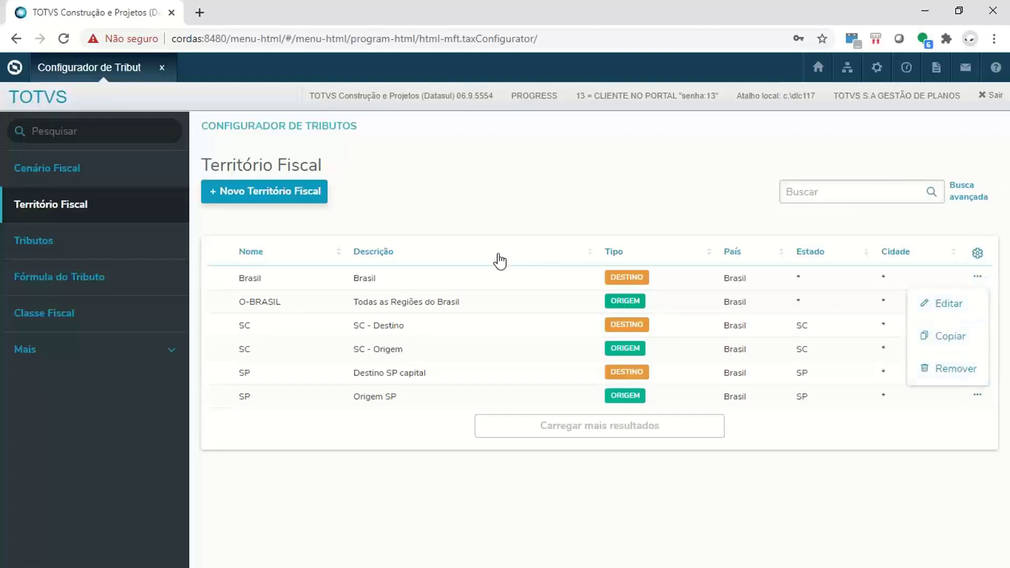
{"action": "left_click", "coordinate": [467, 222]}
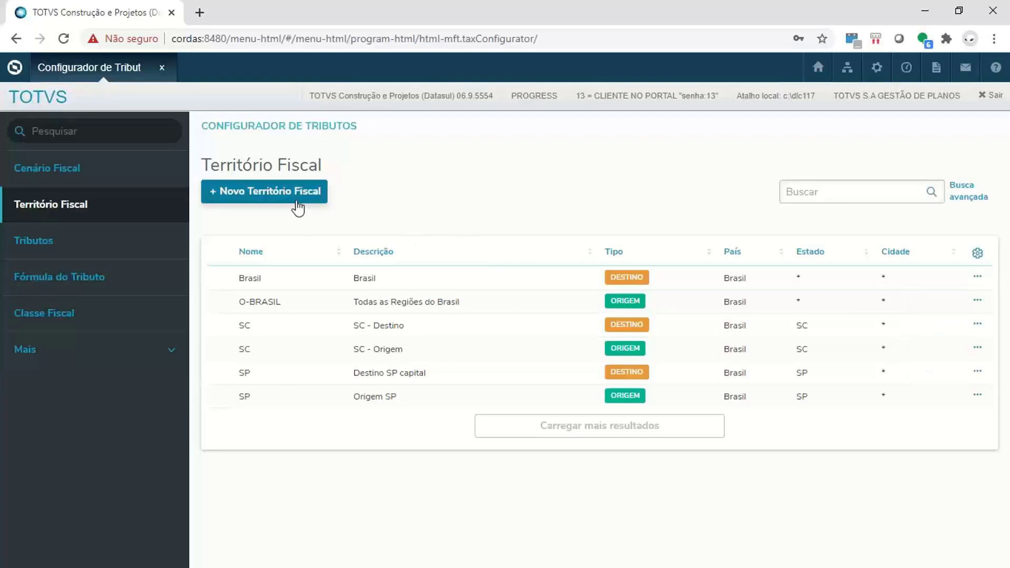
{"action": "left_click", "coordinate": [250, 199]}
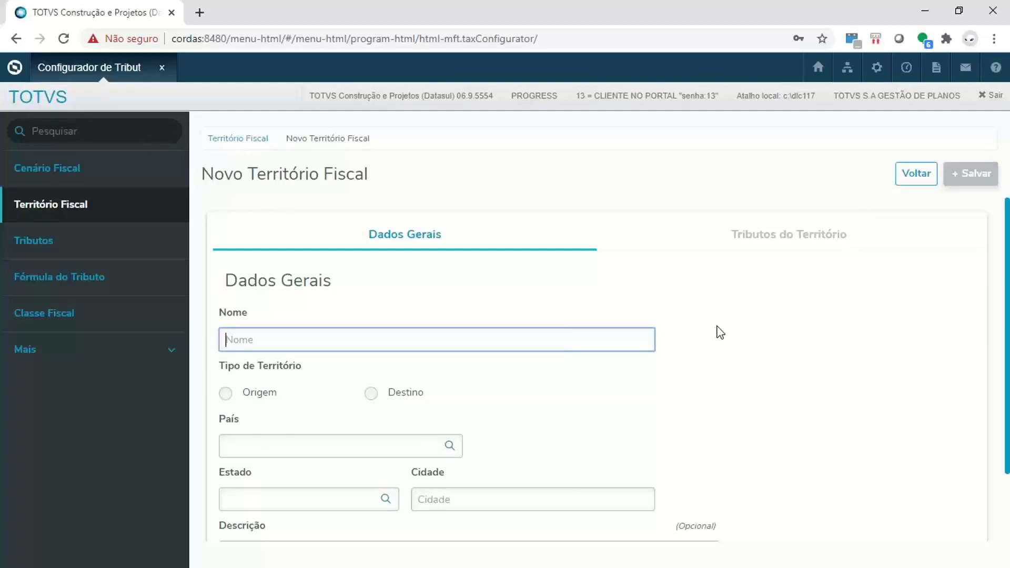
- Name the new fiscal territory O-PARANÁ and set its territory type to Origem
{"action": "scroll", "coordinate": [720, 333], "scroll_direction": "down", "scroll_amount": 2}
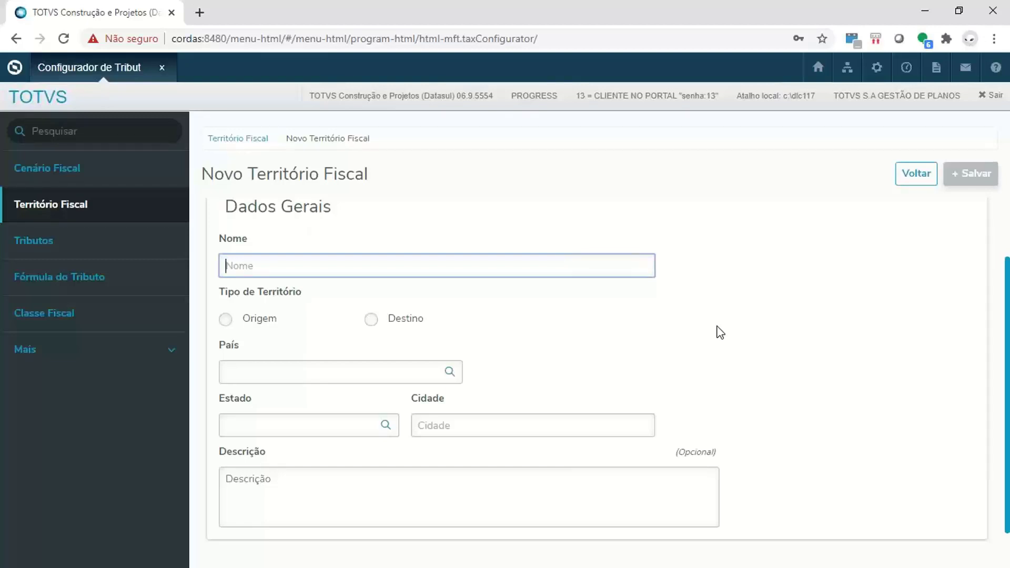
{"action": "type", "text": "O-PARANÁ"}
{"action": "key", "text": "Tab"}
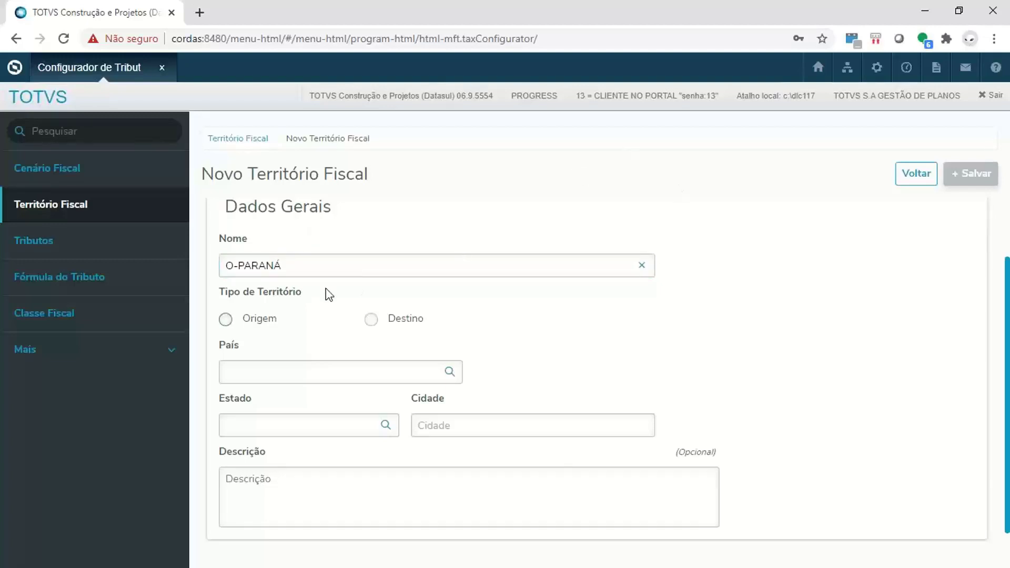
{"action": "left_click", "coordinate": [226, 319]}
- Look up the country for the new territory and set it to 1 - Brasil
{"action": "left_click", "coordinate": [407, 376]}
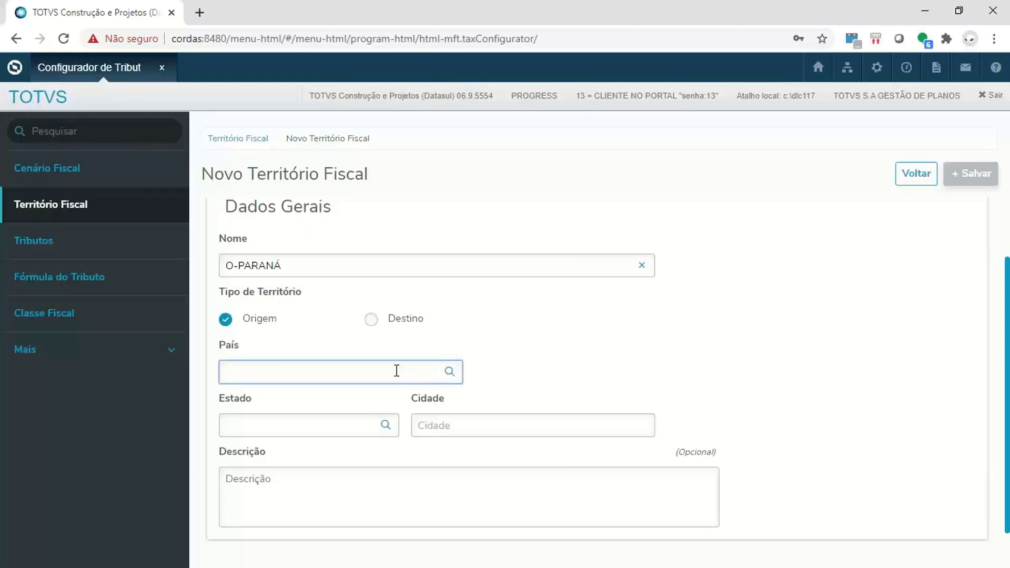
{"action": "left_click", "coordinate": [450, 373]}
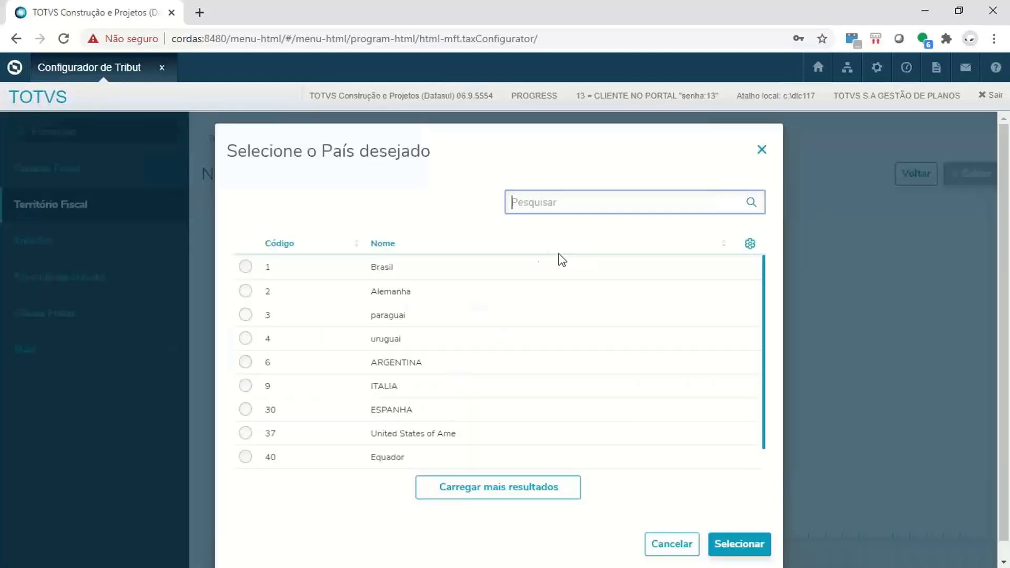
{"action": "left_click", "coordinate": [245, 267]}
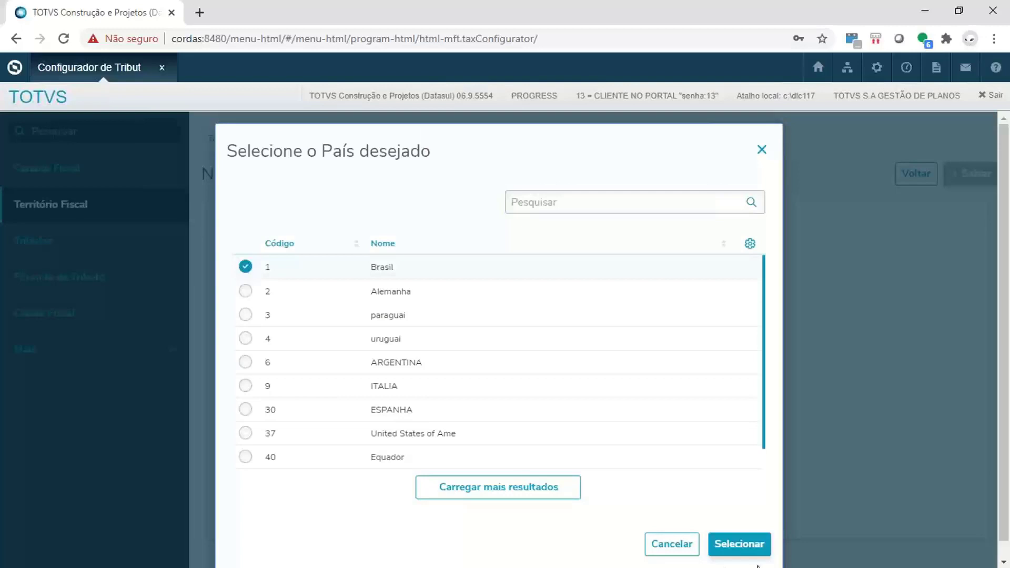
{"action": "left_click", "coordinate": [766, 545]}
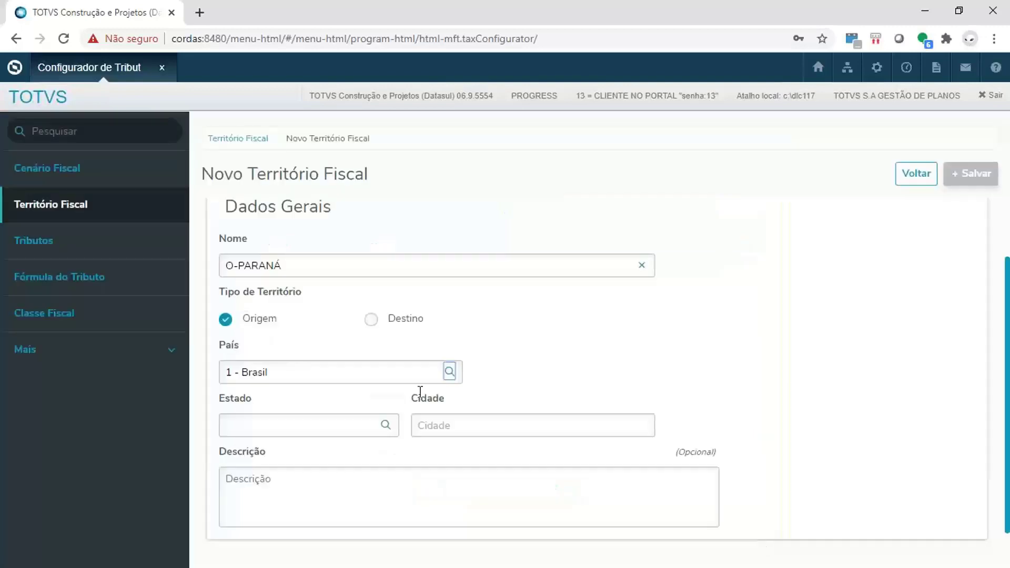
- Open the state lookup for the territory and search it for PR
{"action": "left_click", "coordinate": [276, 427]}
{"action": "type", "text": "pa"}
{"action": "key", "text": "BackSpace"}
{"action": "type", "text": "P"}
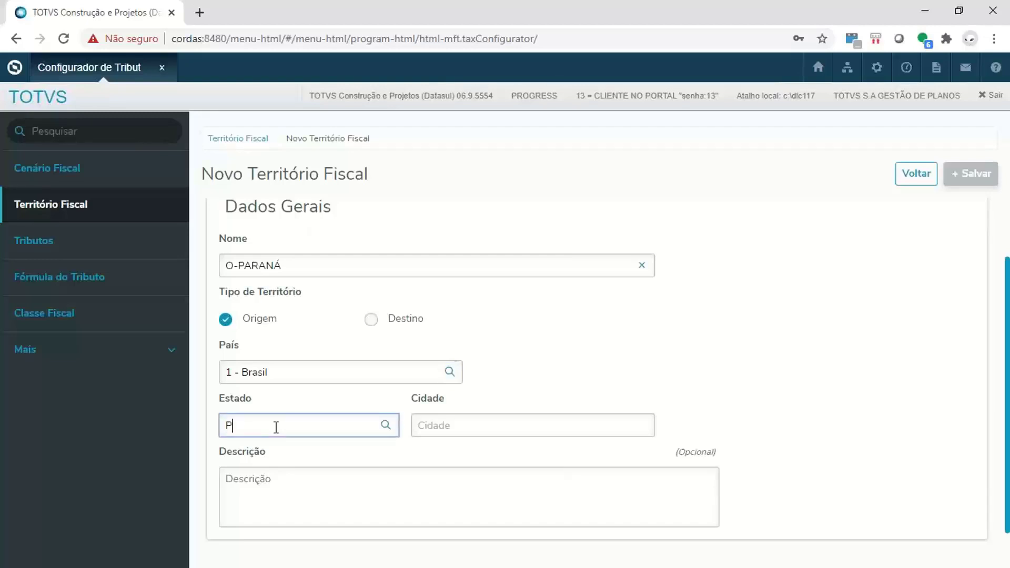
{"action": "left_click", "coordinate": [386, 425]}
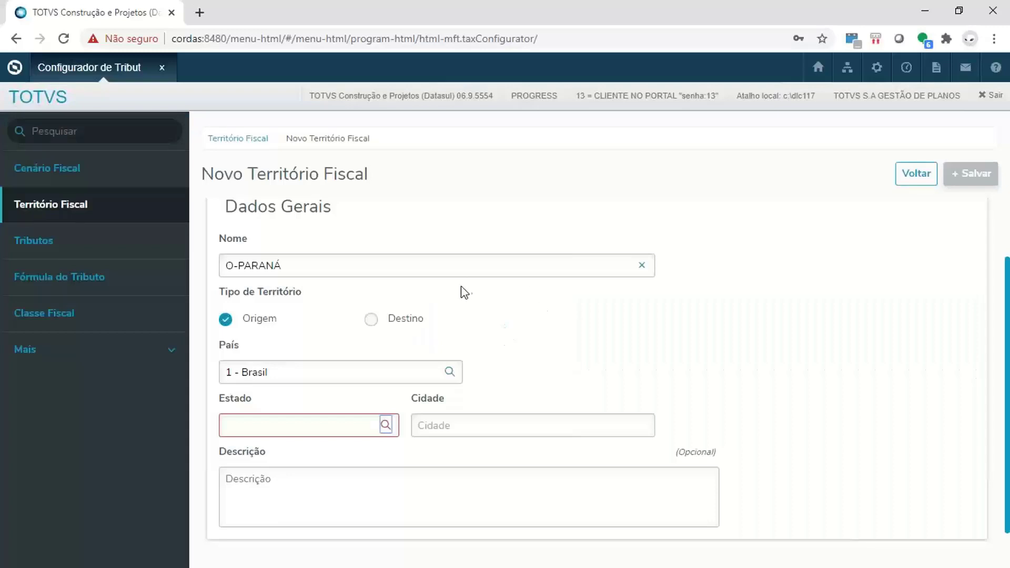
{"action": "left_click", "coordinate": [386, 425]}
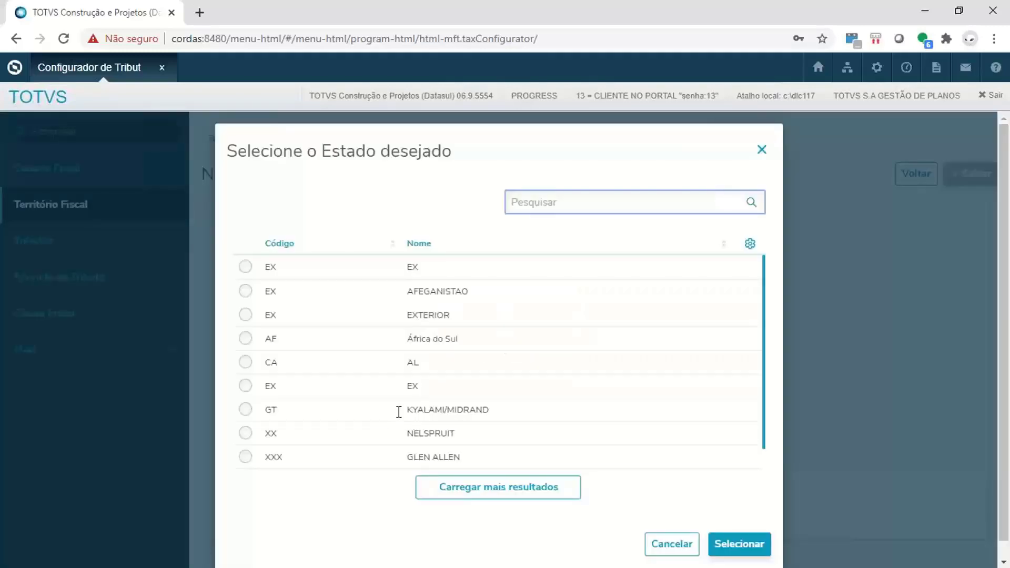
{"action": "type", "text": "Pr"}
{"action": "key", "text": "BackSpace"}
{"action": "type", "text": "R"}
{"action": "left_click", "coordinate": [752, 203]}
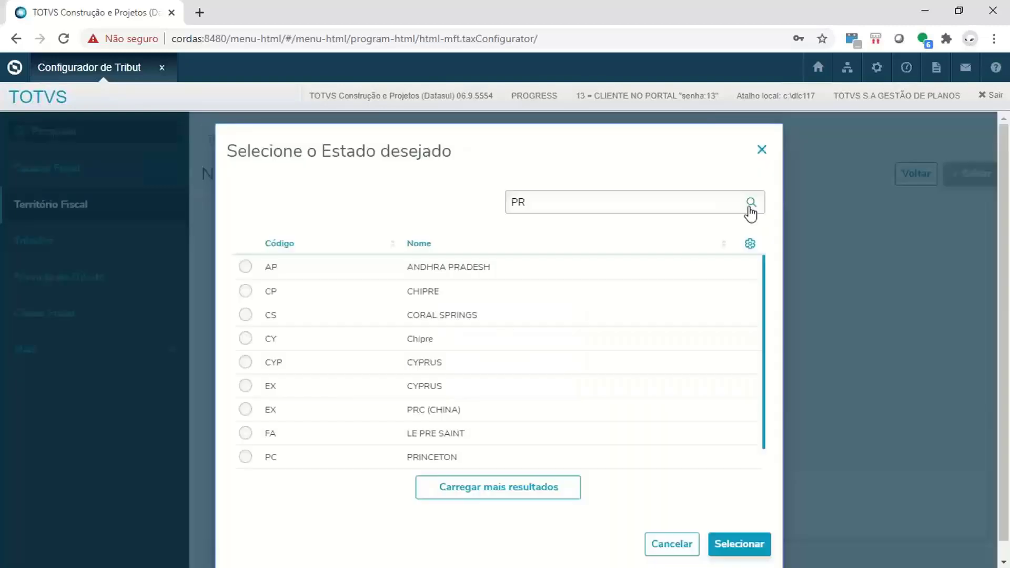
- Search the state lookup by the name Parana and select PR - Parana as the territory's state
{"action": "double_click", "coordinate": [518, 202]}
{"action": "type", "text": "Paran"}
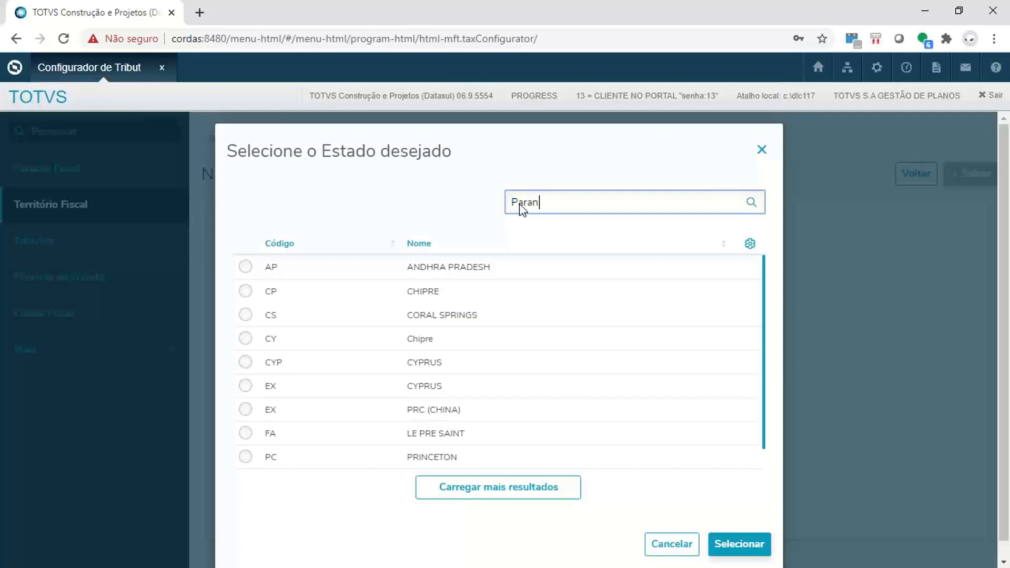
{"action": "left_click", "coordinate": [753, 202]}
{"action": "left_click", "coordinate": [244, 267]}
{"action": "left_click", "coordinate": [756, 546]}
- Set the territory's city to * and its description to "ajsdh ajshd ajshd asjhd"
{"action": "left_click", "coordinate": [502, 425]}
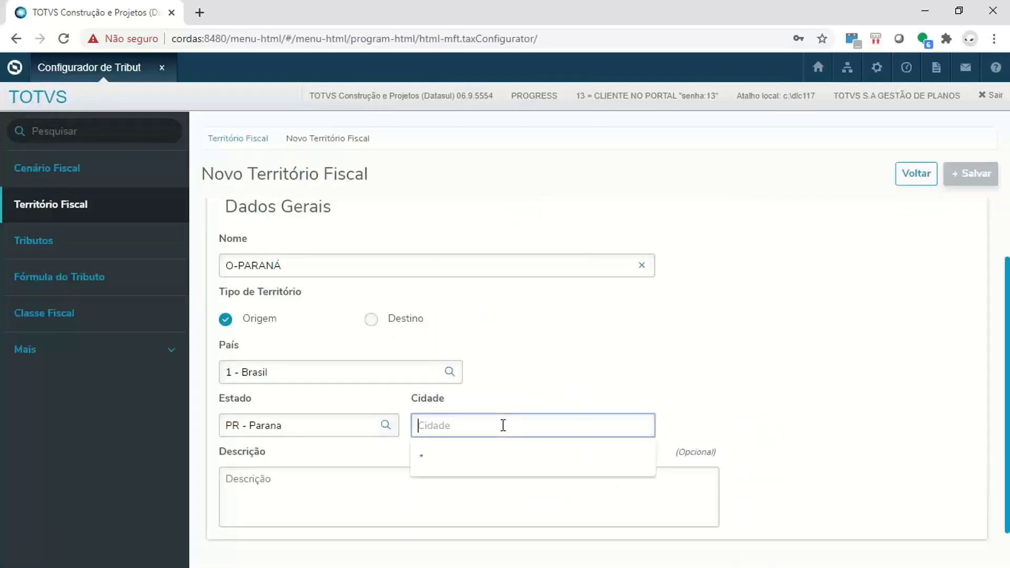
{"action": "type", "text": "*"}
{"action": "key", "text": "Tab"}
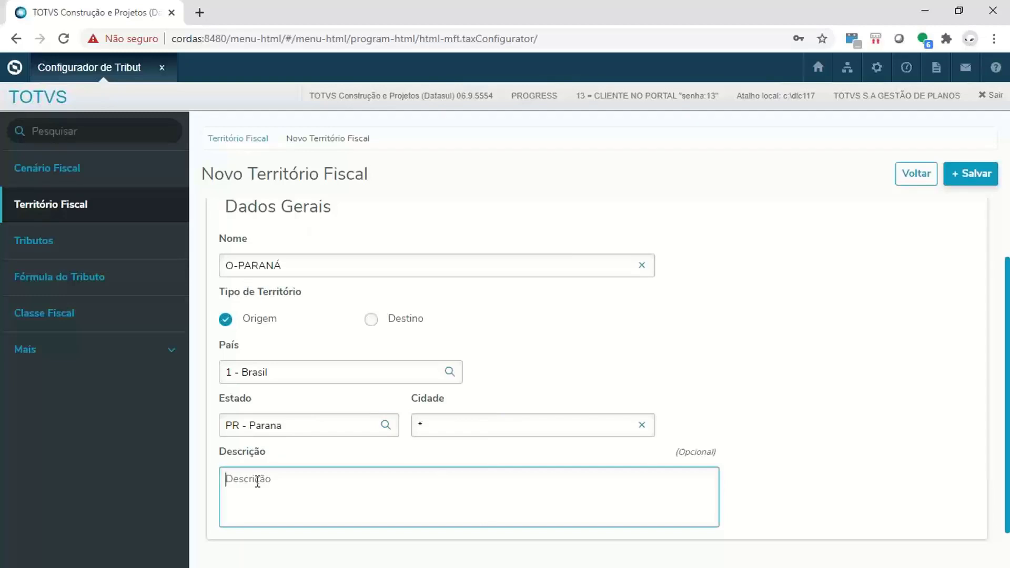
{"action": "type", "text": "ajsdh ajshd ajshd asjhd"}
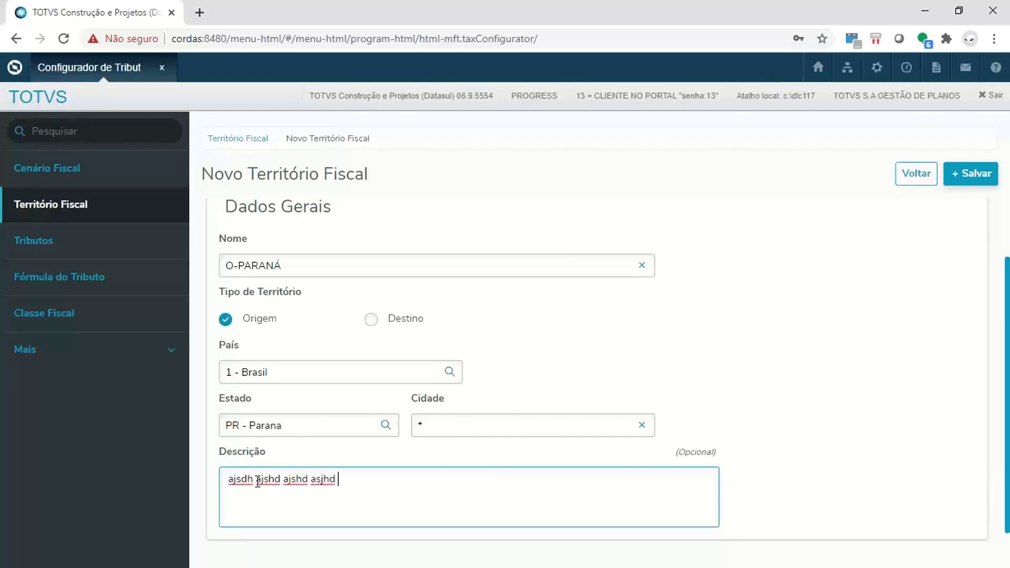
- Save the new fiscal territory and return to the Território Fiscal list to check the O-PARANÁ row
{"action": "scroll", "coordinate": [534, 349], "scroll_direction": "down", "scroll_amount": 1}
{"action": "scroll", "coordinate": [536, 349], "scroll_direction": "up", "scroll_amount": 1}
{"action": "scroll", "coordinate": [536, 349], "scroll_direction": "up", "scroll_amount": 1}
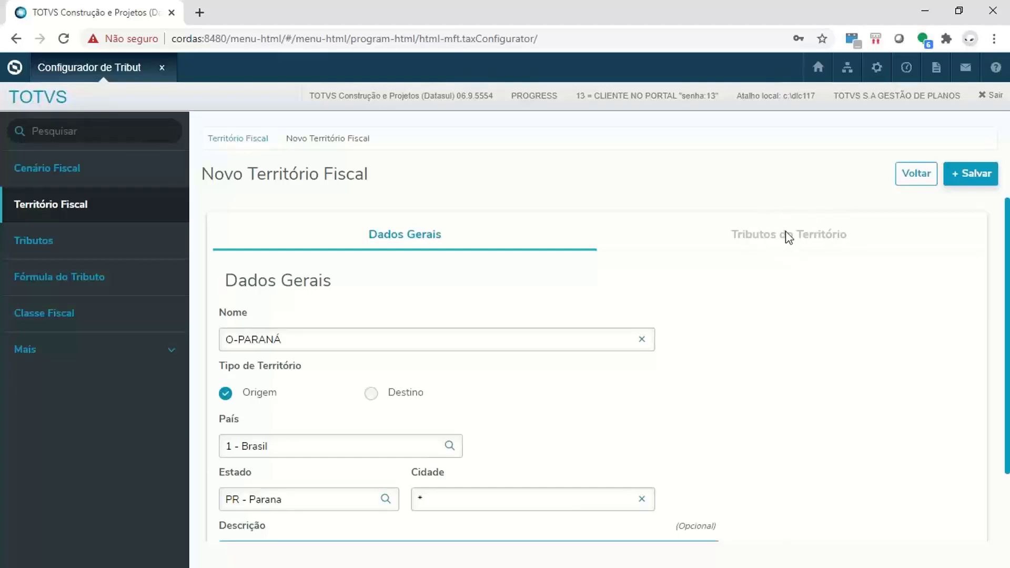
{"action": "left_click", "coordinate": [986, 180]}
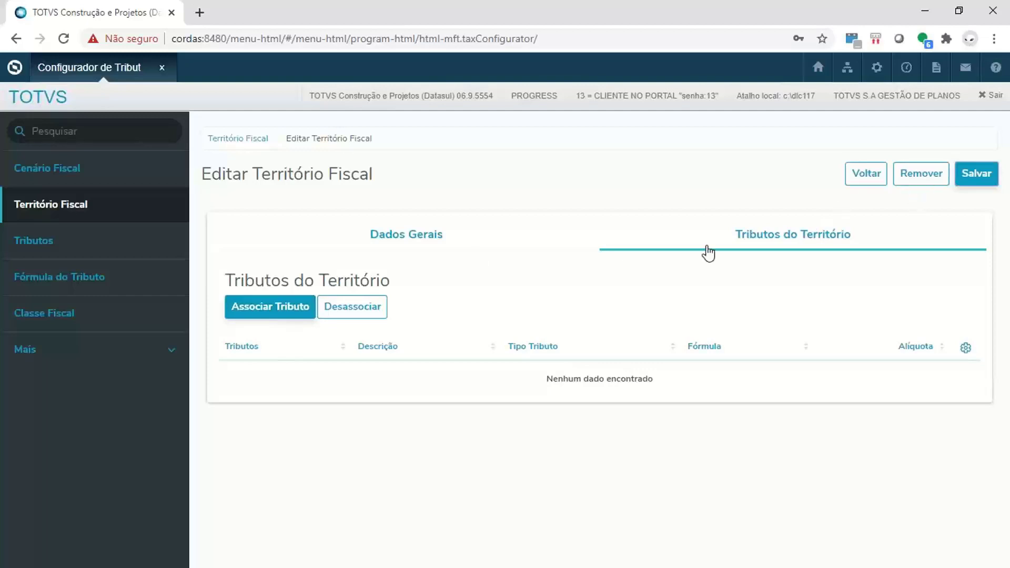
{"action": "left_click", "coordinate": [867, 174]}
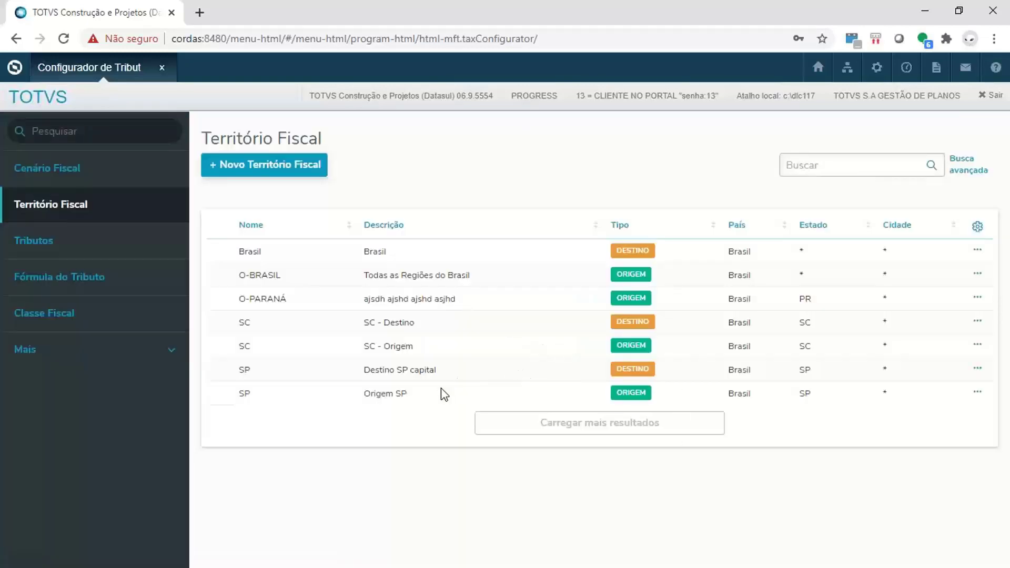
{"action": "left_click_drag", "start_coordinate": [249, 299], "coordinate": [967, 302]}
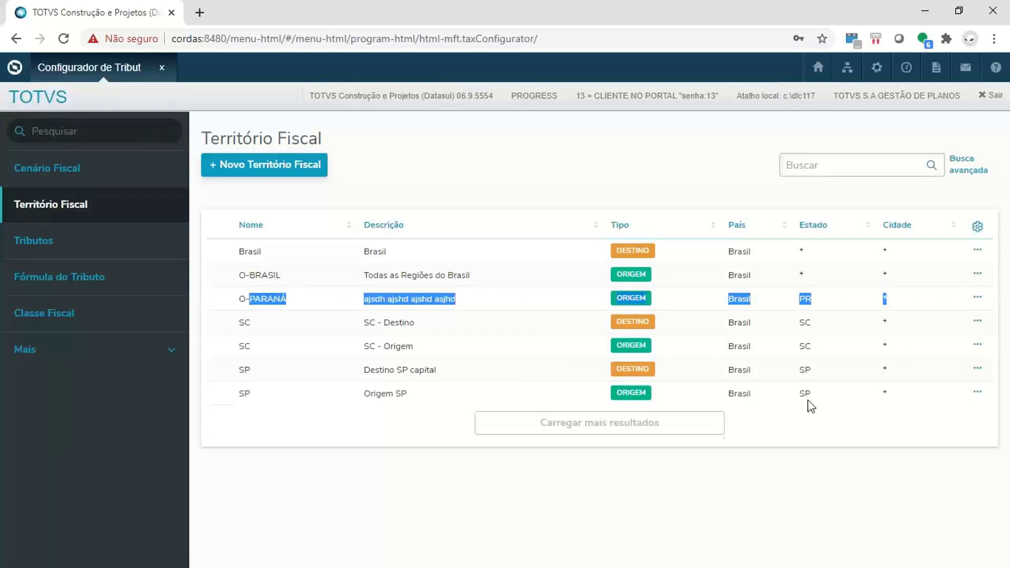
{"action": "left_click", "coordinate": [647, 482]}
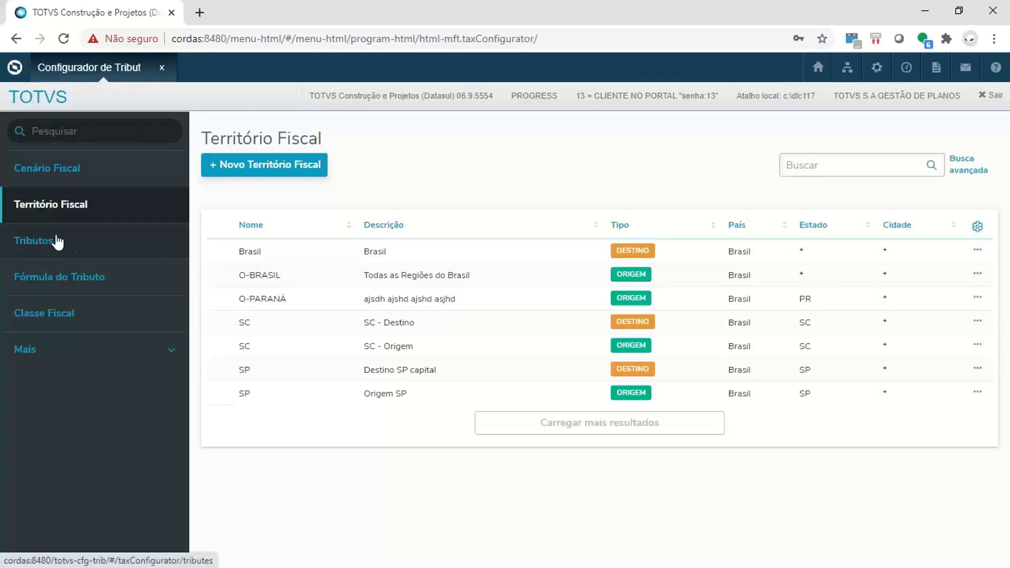
- Open the Tributos list and run an advanced search for taxes of type FCP
{"action": "left_click", "coordinate": [92, 244]}
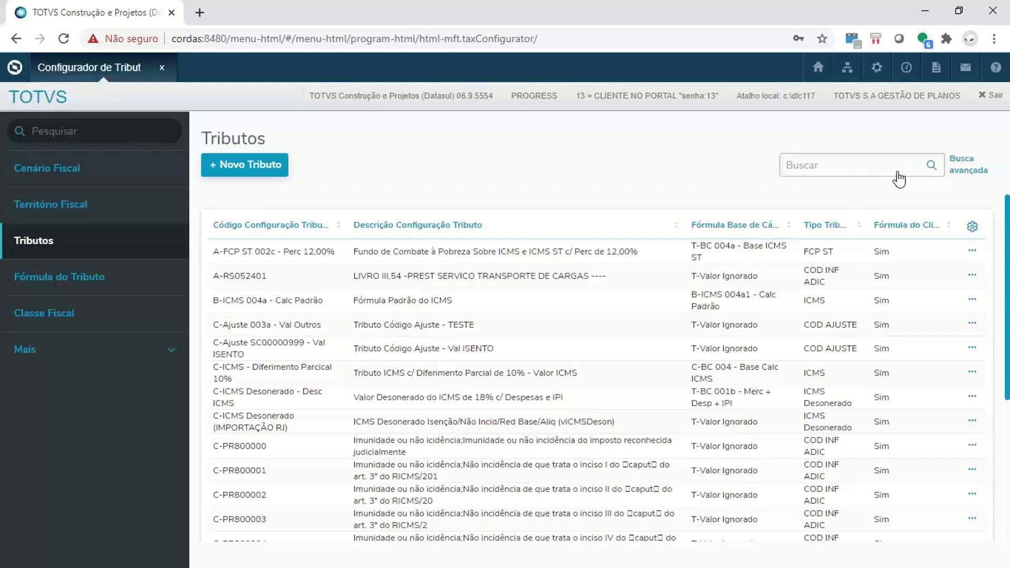
{"action": "left_click", "coordinate": [962, 164]}
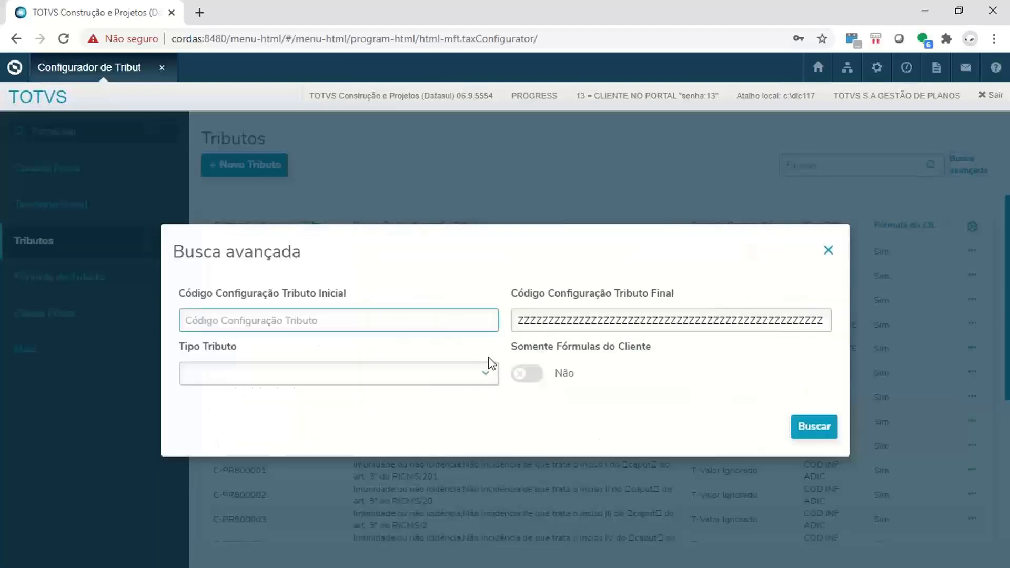
{"action": "left_click", "coordinate": [483, 375]}
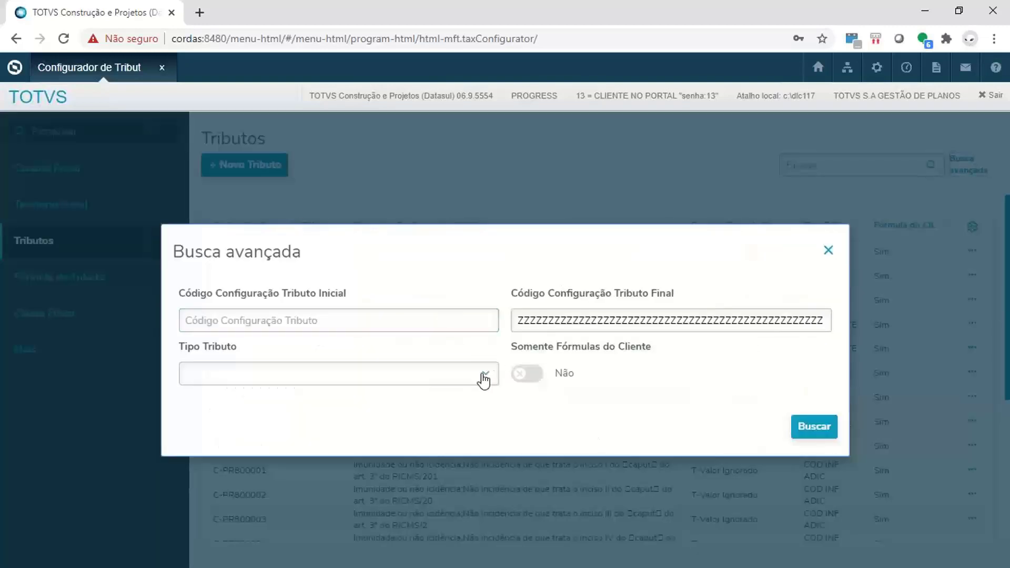
{"action": "left_click", "coordinate": [448, 381]}
{"action": "left_click", "coordinate": [449, 383]}
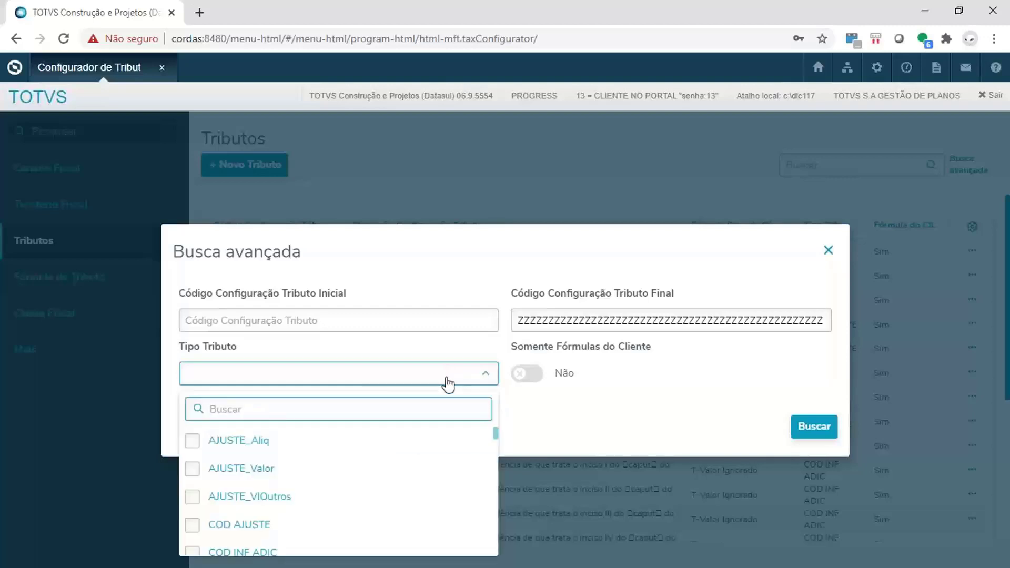
{"action": "type", "text": "FCP"}
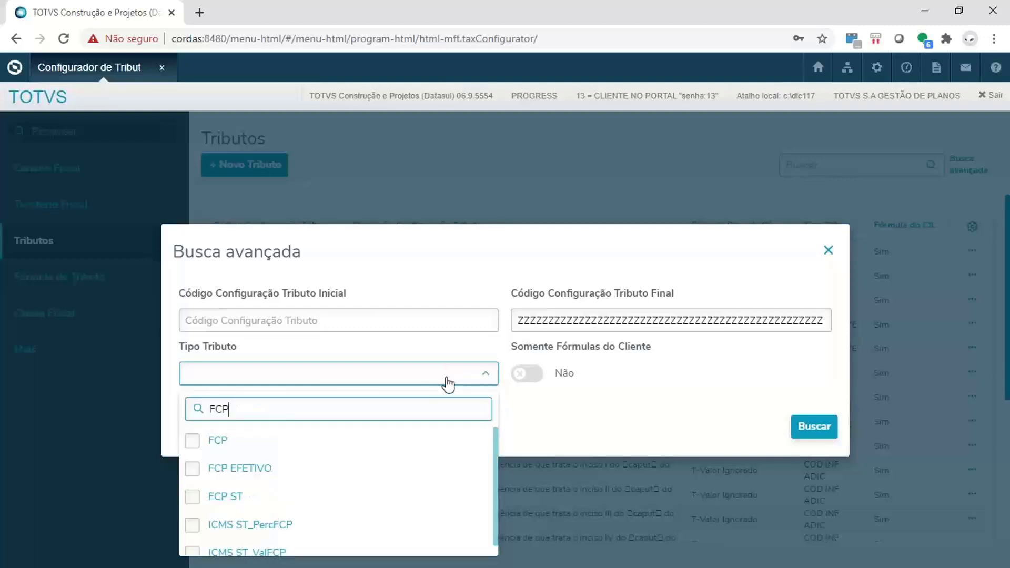
{"action": "left_click", "coordinate": [193, 441]}
{"action": "left_click", "coordinate": [816, 427]}
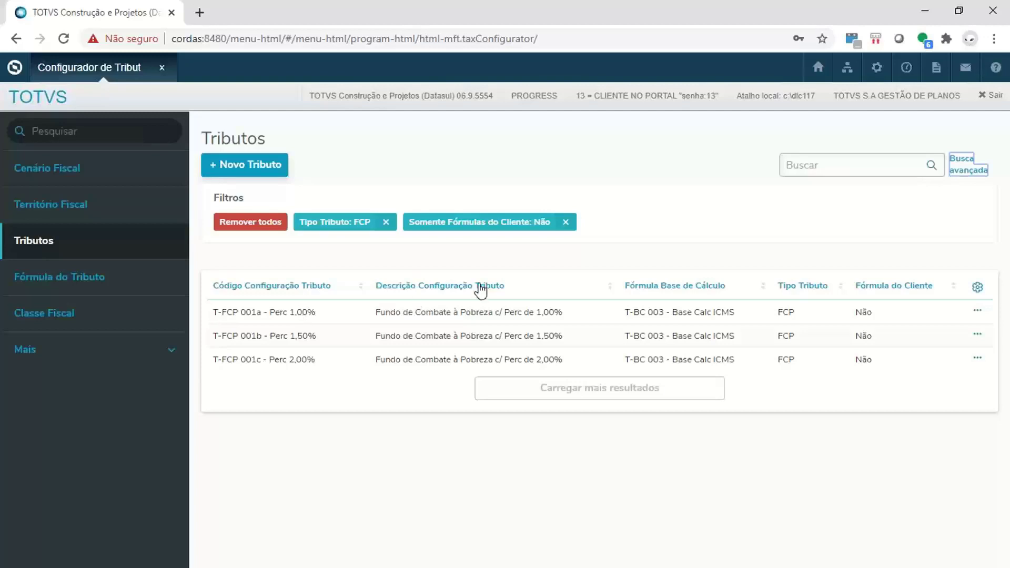
- Remove all filters from the Tributos list and compare it with the CD0752 Configuração de Tributos window, then minimize that window
{"action": "left_click", "coordinate": [251, 222]}
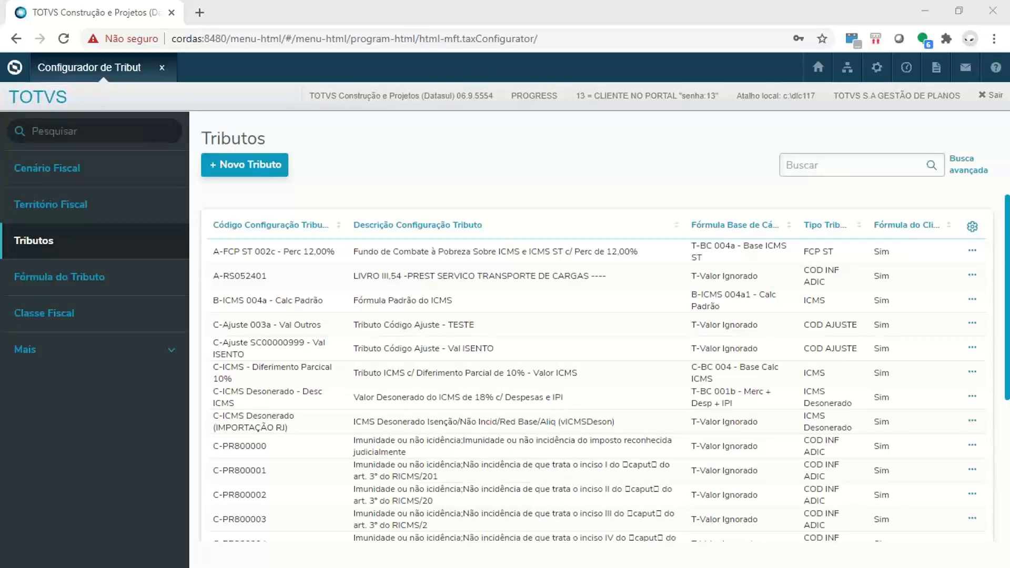
{"action": "key", "text": "alt+Tab"}
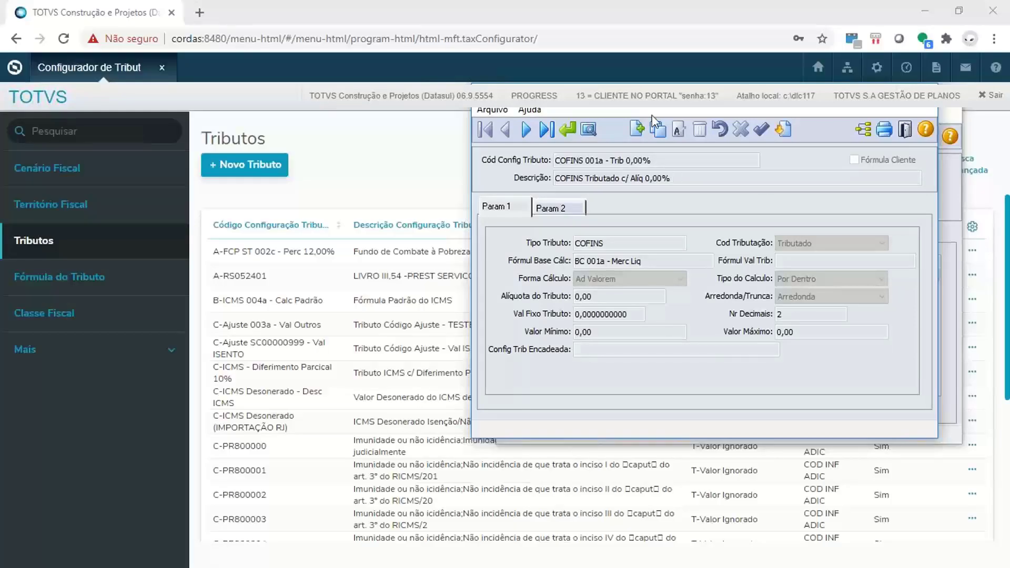
{"action": "left_click_drag", "start_coordinate": [653, 97], "coordinate": [492, 112]}
{"action": "left_click", "coordinate": [816, 109]}
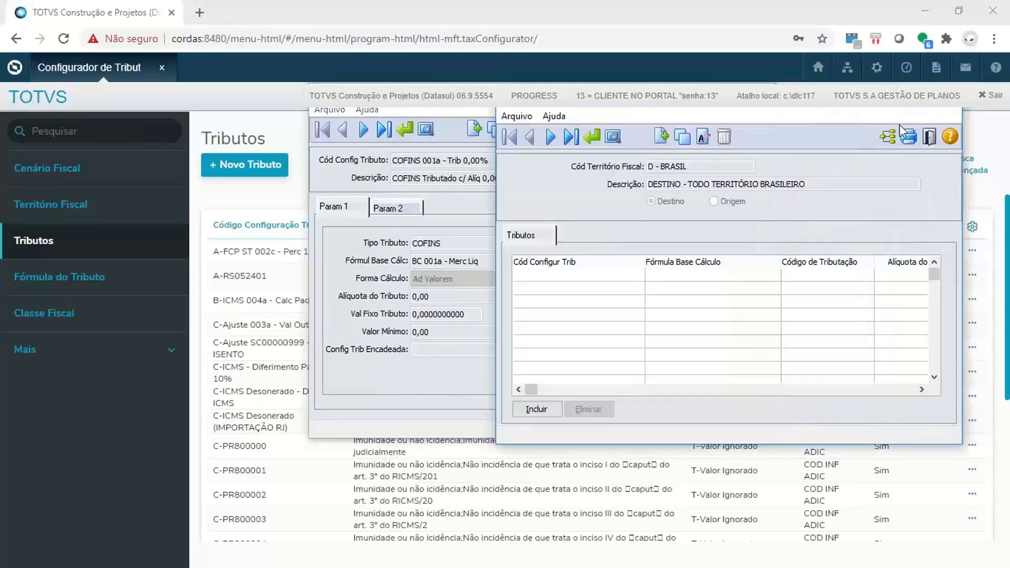
{"action": "left_click", "coordinate": [878, 100]}
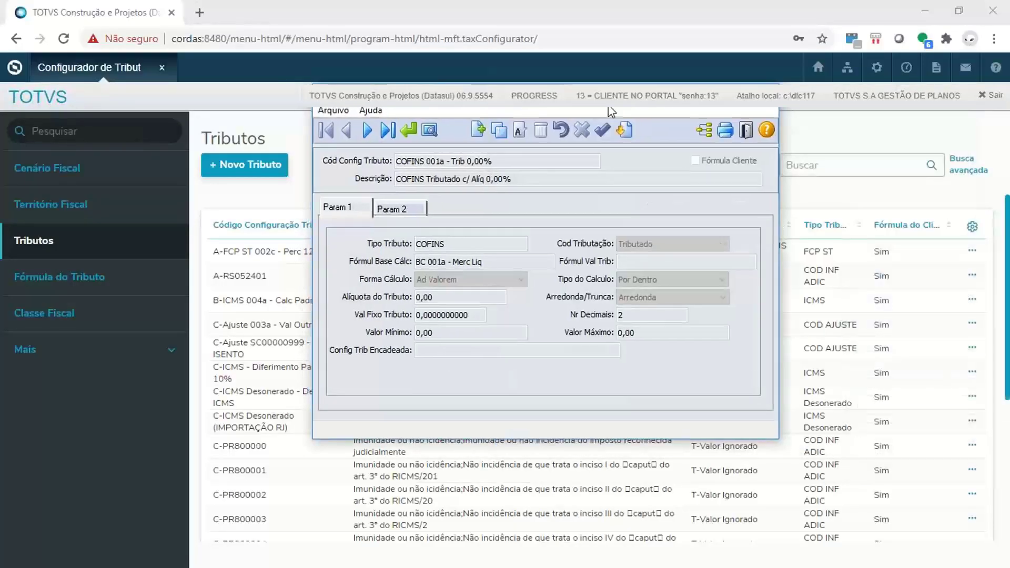
{"action": "left_click_drag", "start_coordinate": [607, 102], "coordinate": [737, 139]}
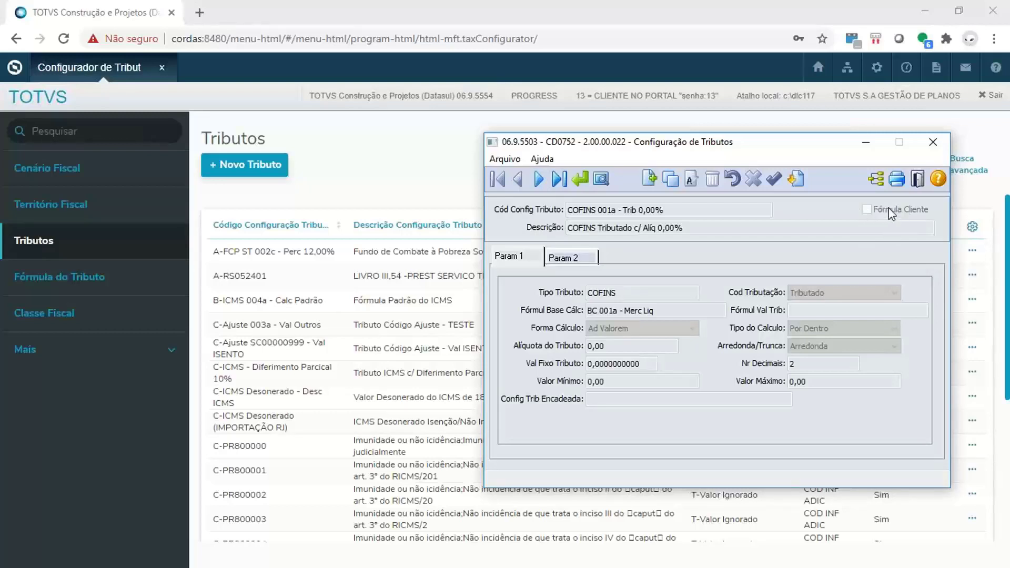
{"action": "left_click", "coordinate": [866, 143]}
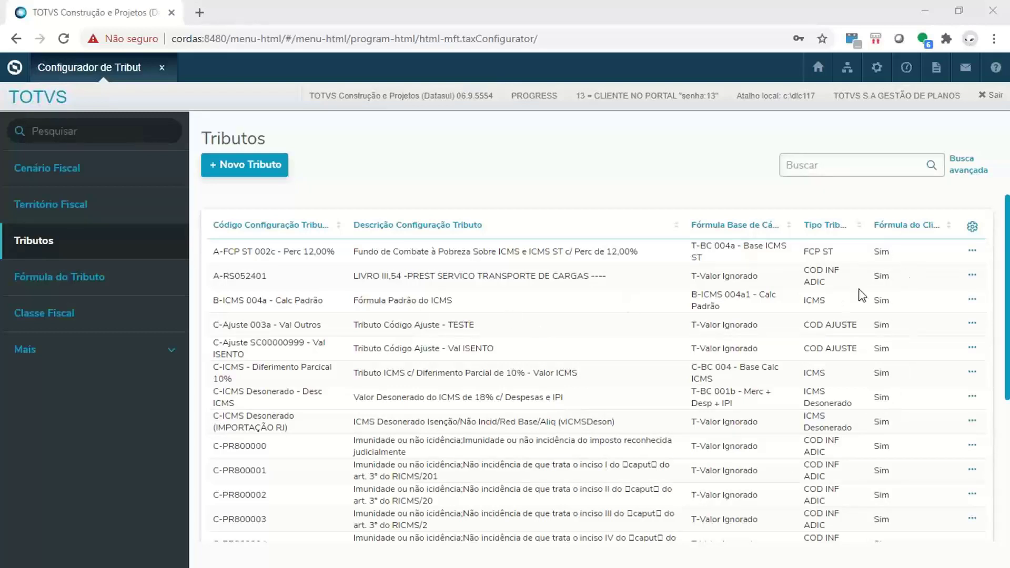
- Check the Tributos list and open the A-FCP ST 002c - Perc 12,00% tax for editing
{"action": "scroll", "coordinate": [860, 295], "scroll_direction": "down", "scroll_amount": 5}
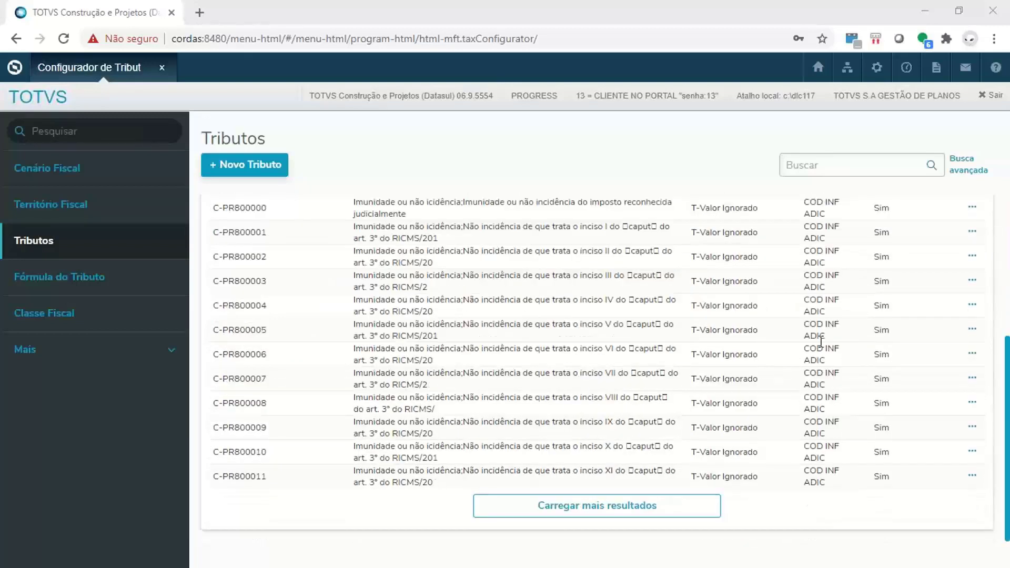
{"action": "scroll", "coordinate": [821, 342], "scroll_direction": "up", "scroll_amount": 5}
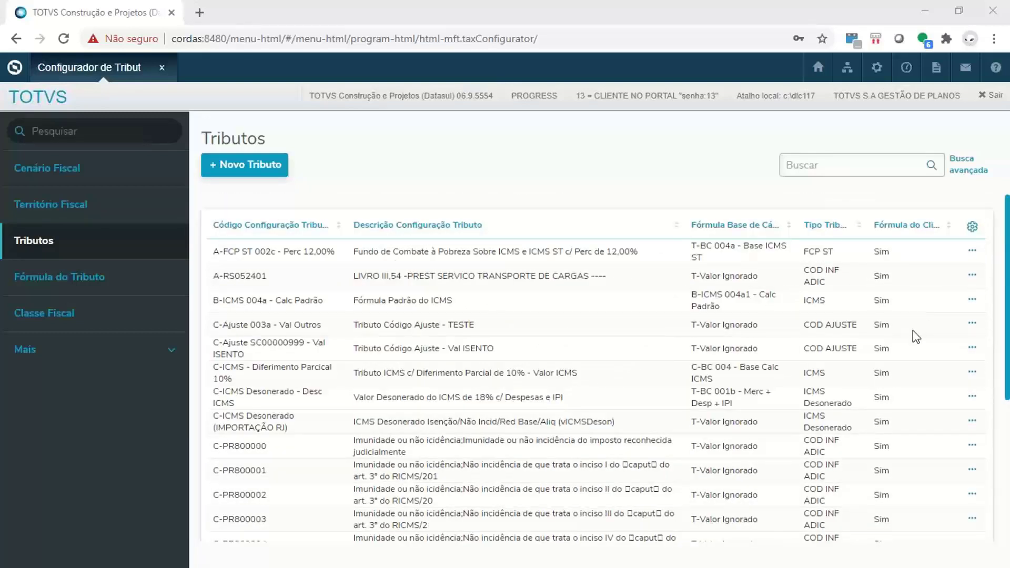
{"action": "left_click", "coordinate": [972, 250]}
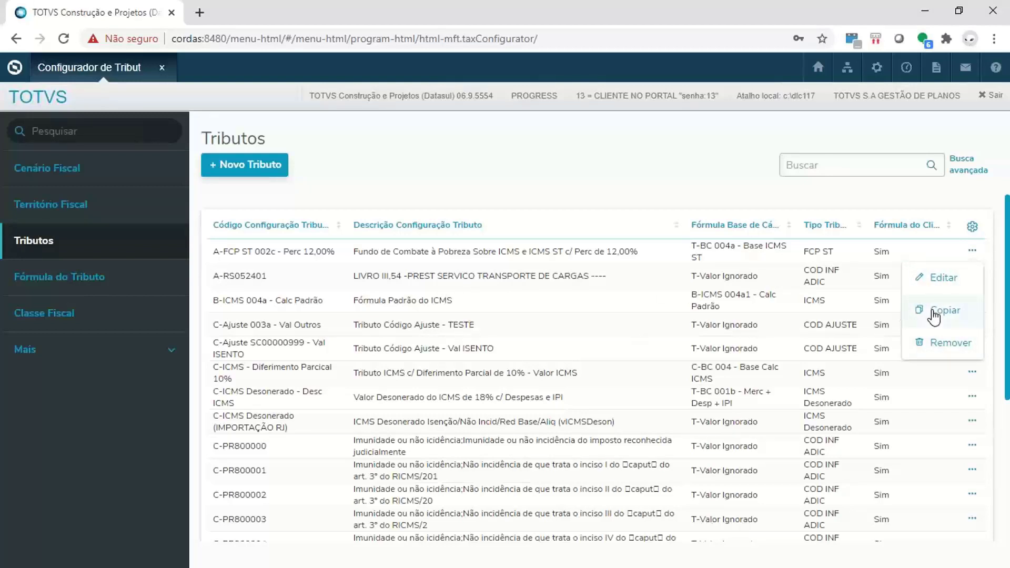
{"action": "left_click", "coordinate": [943, 277]}
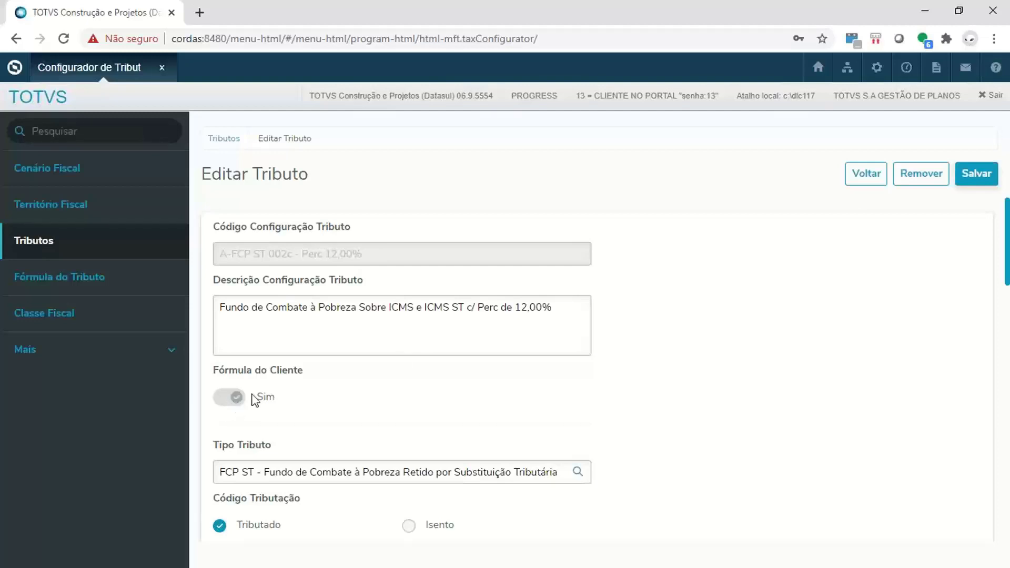
- Examine the calculation formulas, calculation form and type, rate and rounding fields of the A-FCP ST 002c - Perc 12,00% tax
{"action": "scroll", "coordinate": [603, 293], "scroll_direction": "down", "scroll_amount": 4}
{"action": "scroll", "coordinate": [603, 293], "scroll_direction": "down", "scroll_amount": 9}
{"action": "scroll", "coordinate": [603, 293], "scroll_direction": "up", "scroll_amount": 5}
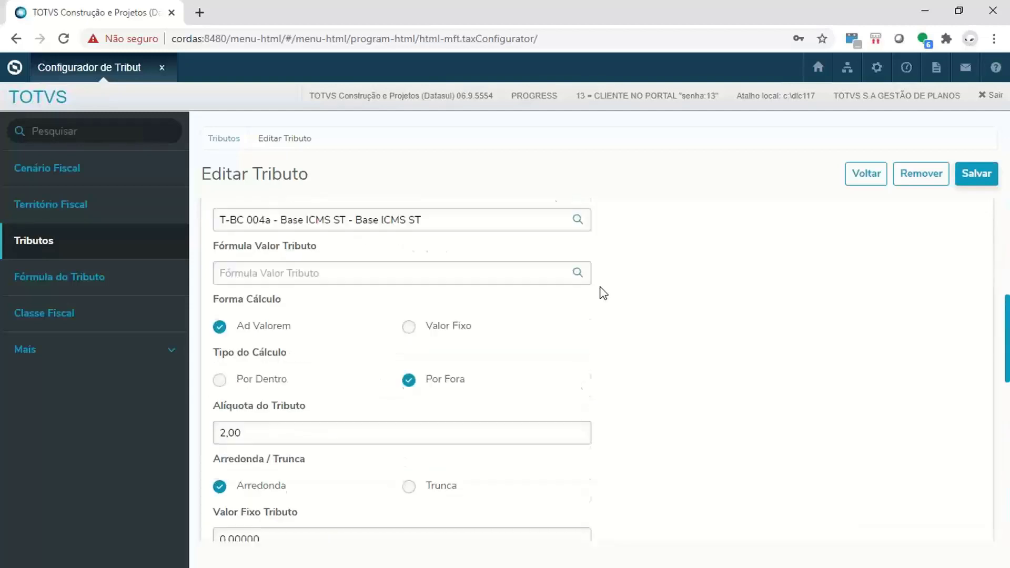
{"action": "scroll", "coordinate": [603, 293], "scroll_direction": "up", "scroll_amount": 8}
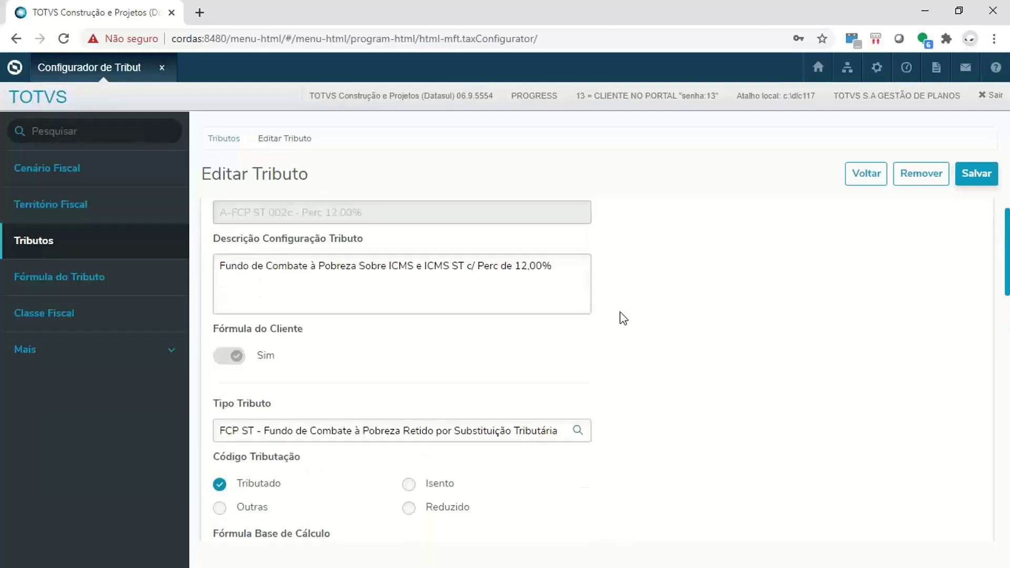
{"action": "scroll", "coordinate": [622, 318], "scroll_direction": "up", "scroll_amount": 1}
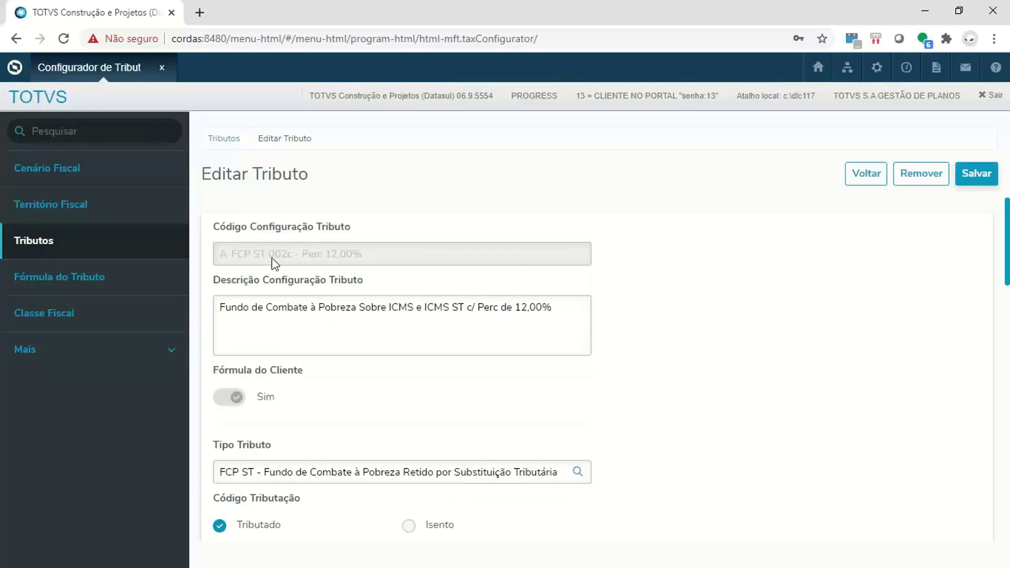
- Switch to the ts-jlle-datasul remote session and open the Tributos list of its Configurador de Tributos
{"action": "left_click", "coordinate": [450, 307]}
{"action": "left_click", "coordinate": [550, 318]}
{"action": "left_click", "coordinate": [432, 359]}
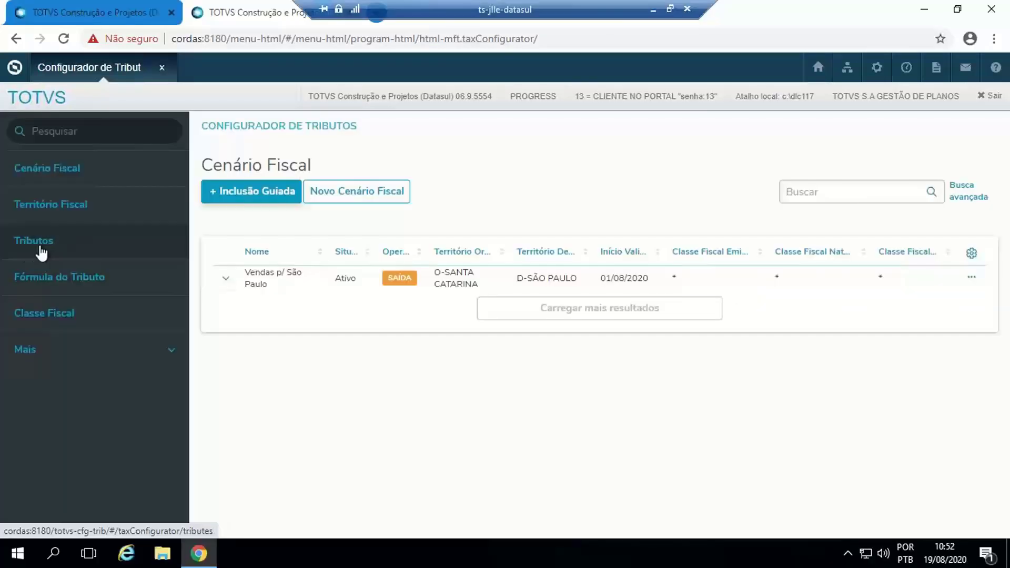
{"action": "left_click", "coordinate": [40, 245]}
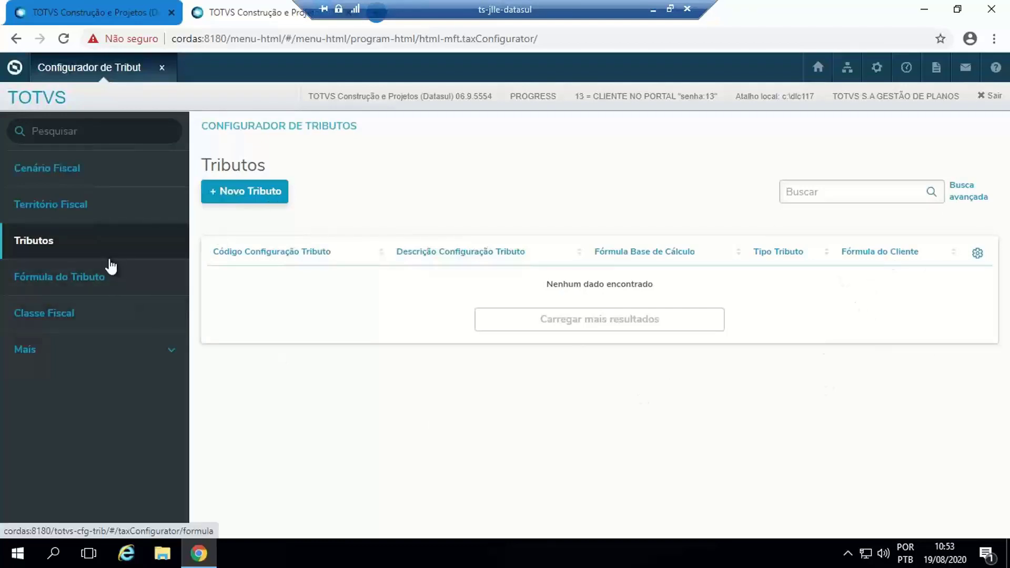
- Open the Fórmula do Tributo list and compare it with the CD0751 Fórmulas do Configurador de Tributos window, then minimize that window
{"action": "left_click", "coordinate": [98, 277]}
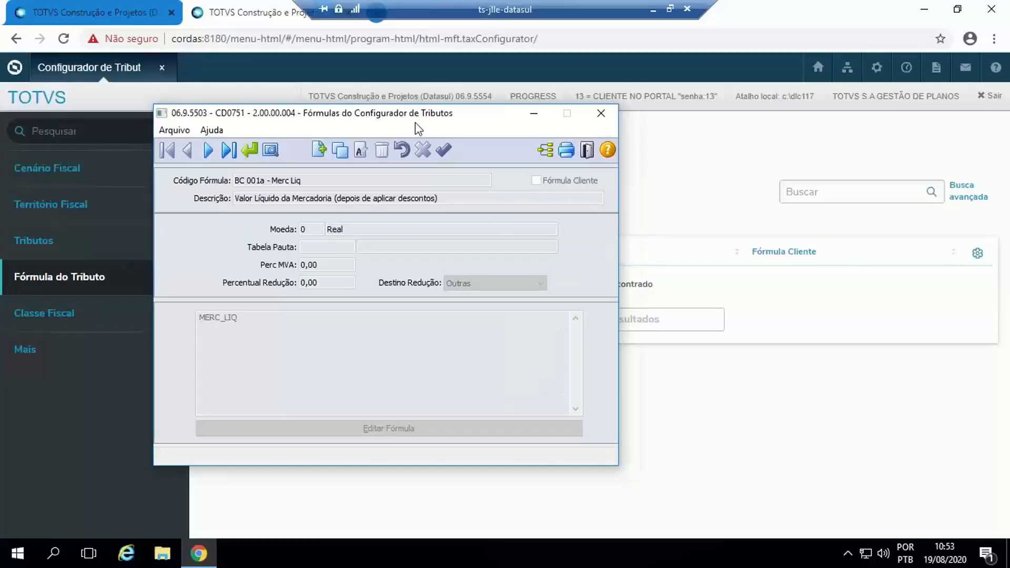
{"action": "left_click_drag", "start_coordinate": [415, 122], "coordinate": [545, 98]}
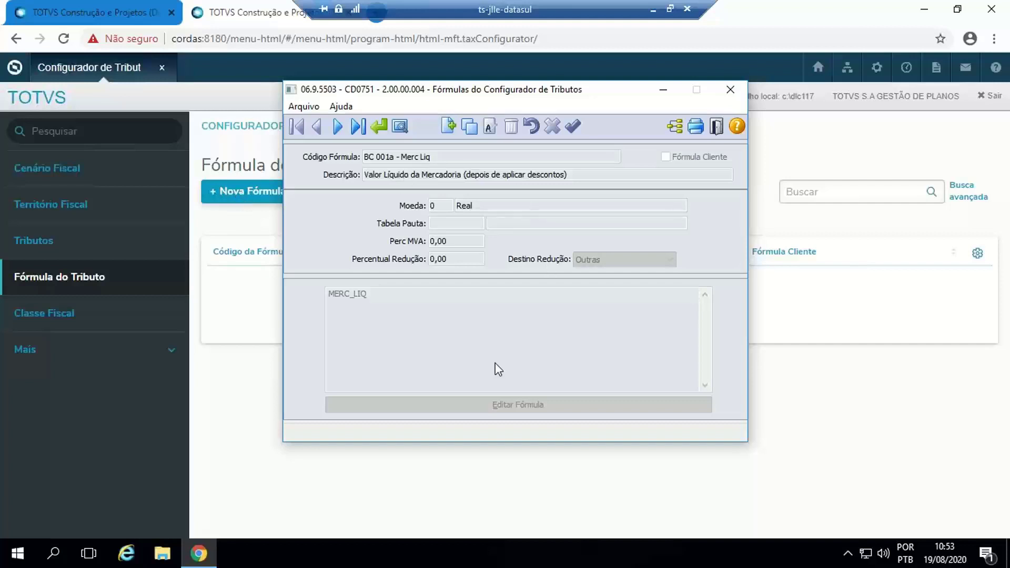
{"action": "left_click", "coordinate": [662, 91]}
- Open a blank new tax formula and examine its fields from Código down to the Fórmula editor
{"action": "left_click", "coordinate": [240, 193]}
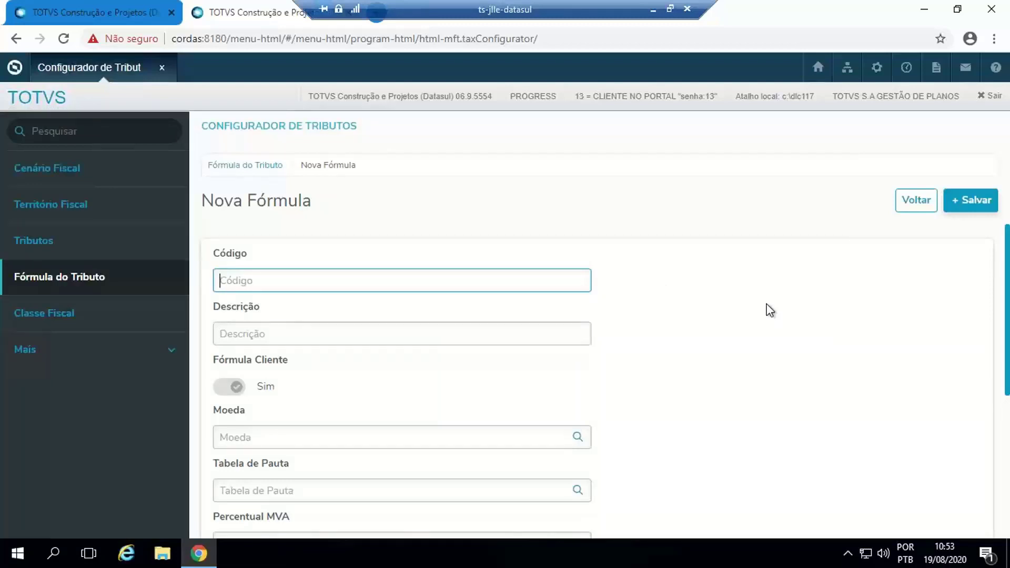
{"action": "scroll", "coordinate": [479, 325], "scroll_direction": "down", "scroll_amount": 2}
{"action": "scroll", "coordinate": [481, 326], "scroll_direction": "down", "scroll_amount": 2}
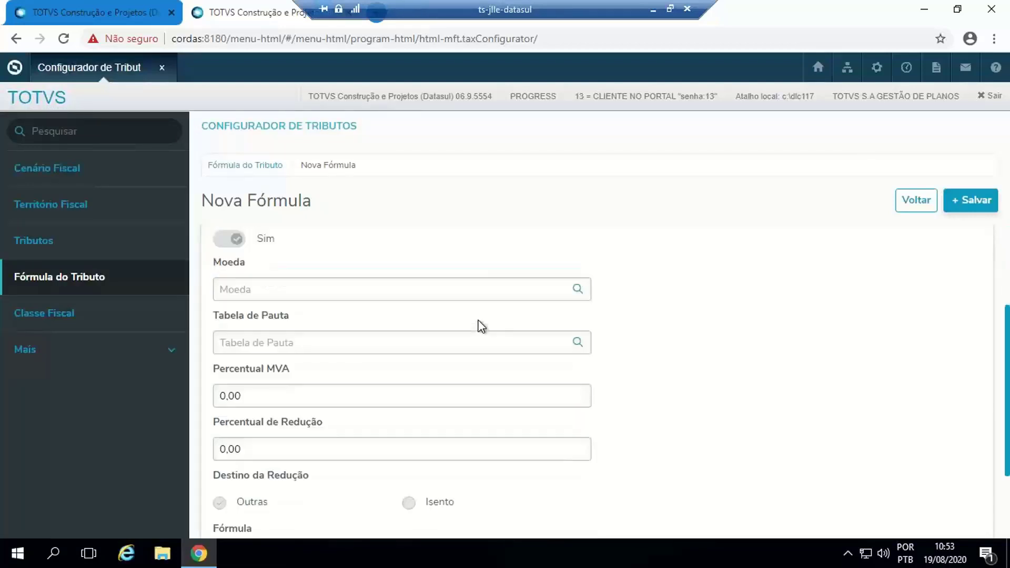
{"action": "scroll", "coordinate": [457, 322], "scroll_direction": "down", "scroll_amount": 3}
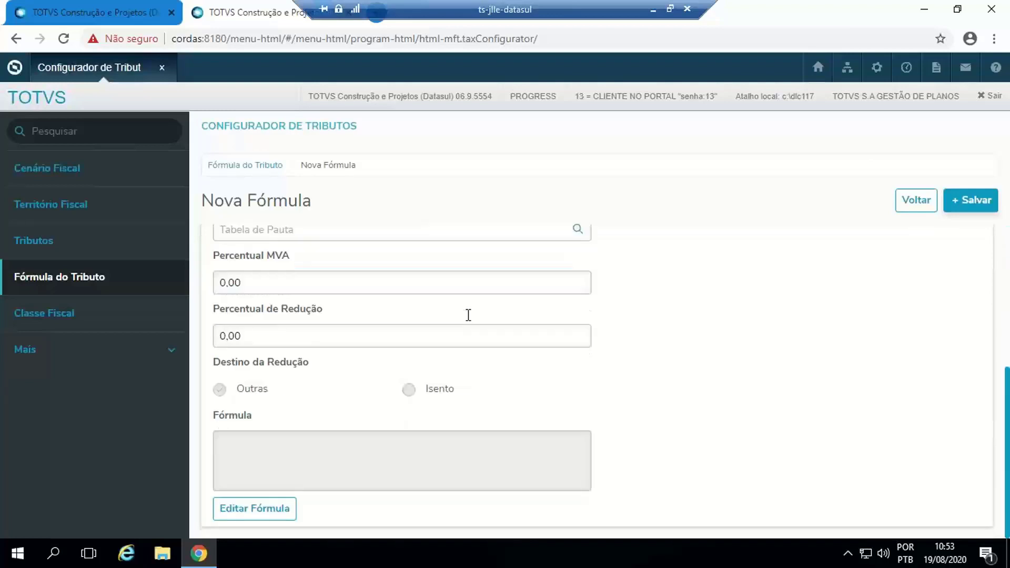
{"action": "scroll", "coordinate": [468, 314], "scroll_direction": "up", "scroll_amount": 6}
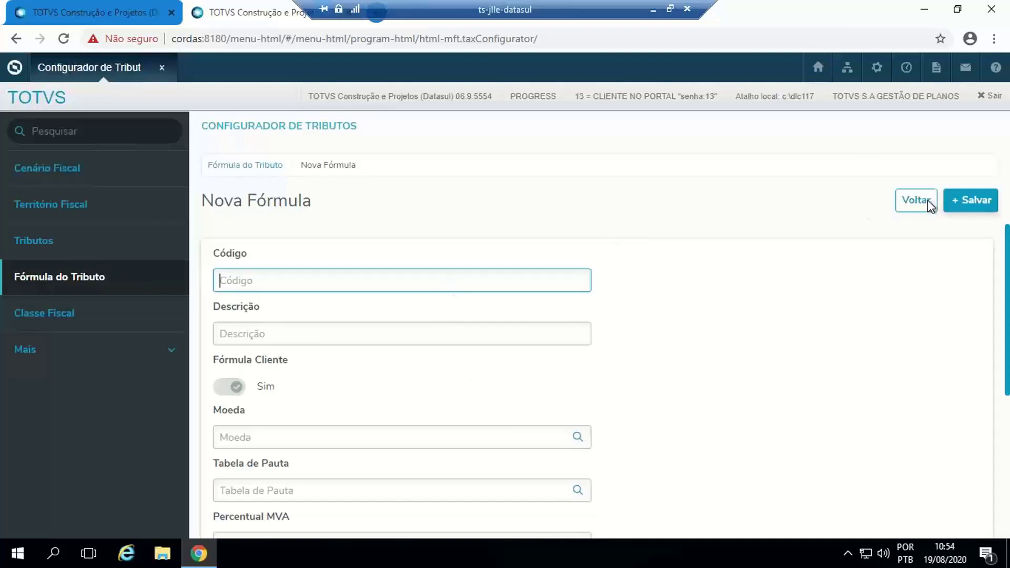
- Open the Classe Fiscal list and place the CD0754 Classes Fiscais and CD0755 Relacionamentos da Classe Fiscal windows side by side for comparison
{"action": "left_click", "coordinate": [60, 313]}
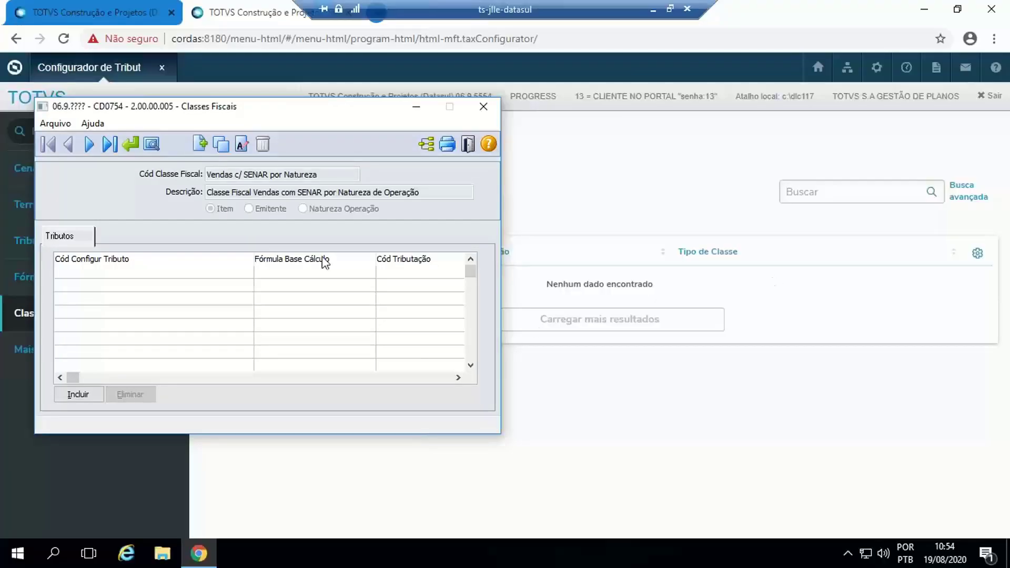
{"action": "left_click_drag", "start_coordinate": [218, 109], "coordinate": [344, 111]}
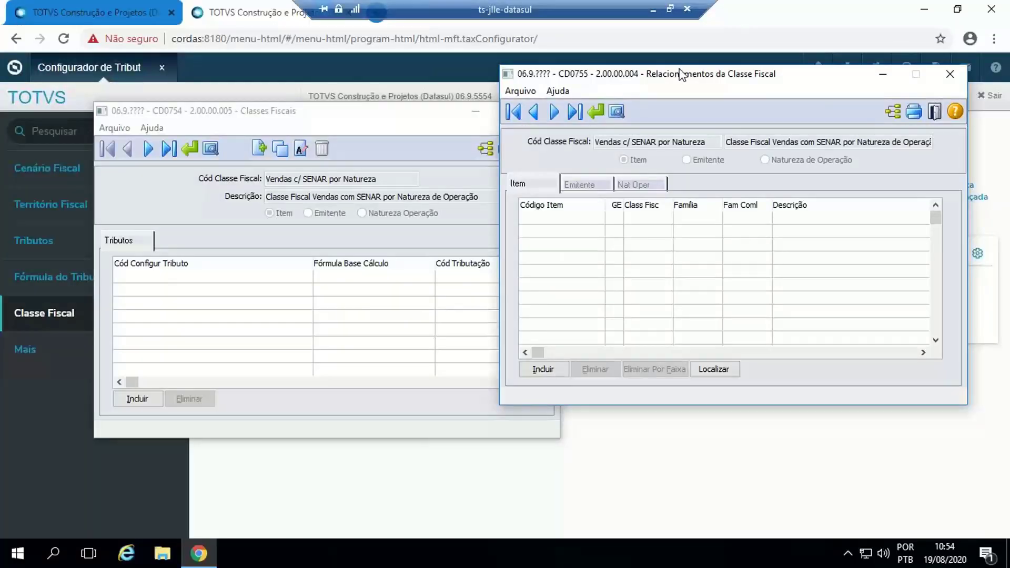
{"action": "left_click_drag", "start_coordinate": [680, 69], "coordinate": [704, 108]}
{"action": "left_click_drag", "start_coordinate": [388, 118], "coordinate": [329, 94]}
{"action": "left_click", "coordinate": [699, 97]}
{"action": "left_click_drag", "start_coordinate": [701, 100], "coordinate": [704, 91]}
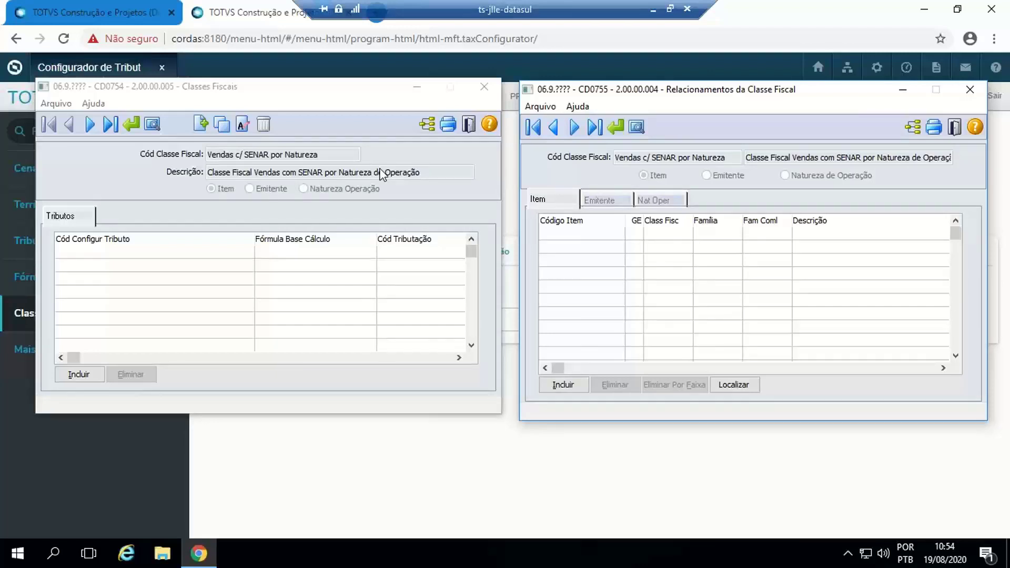
{"action": "left_click_drag", "start_coordinate": [313, 86], "coordinate": [305, 89]}
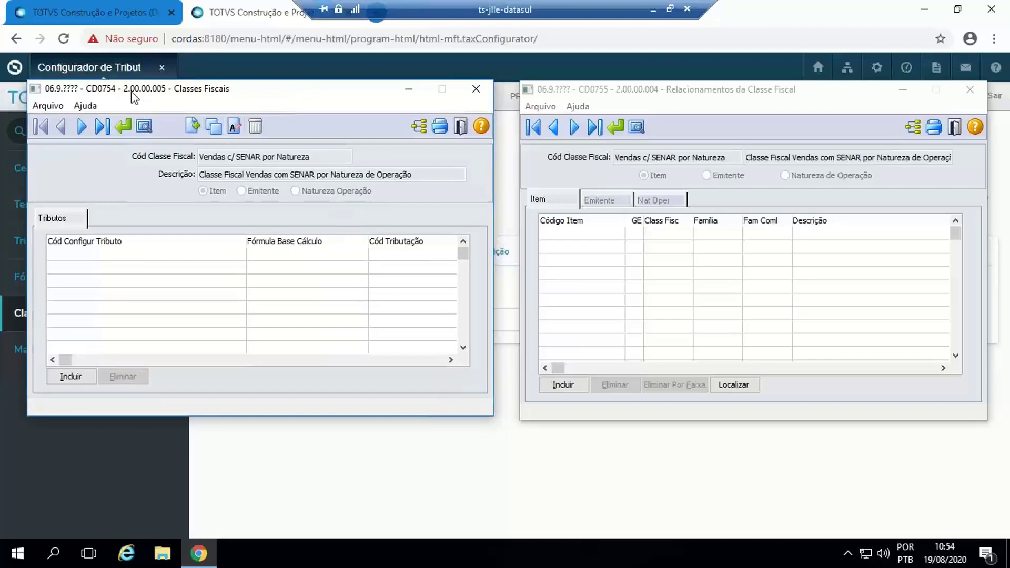
{"action": "left_click_drag", "start_coordinate": [633, 95], "coordinate": [636, 92]}
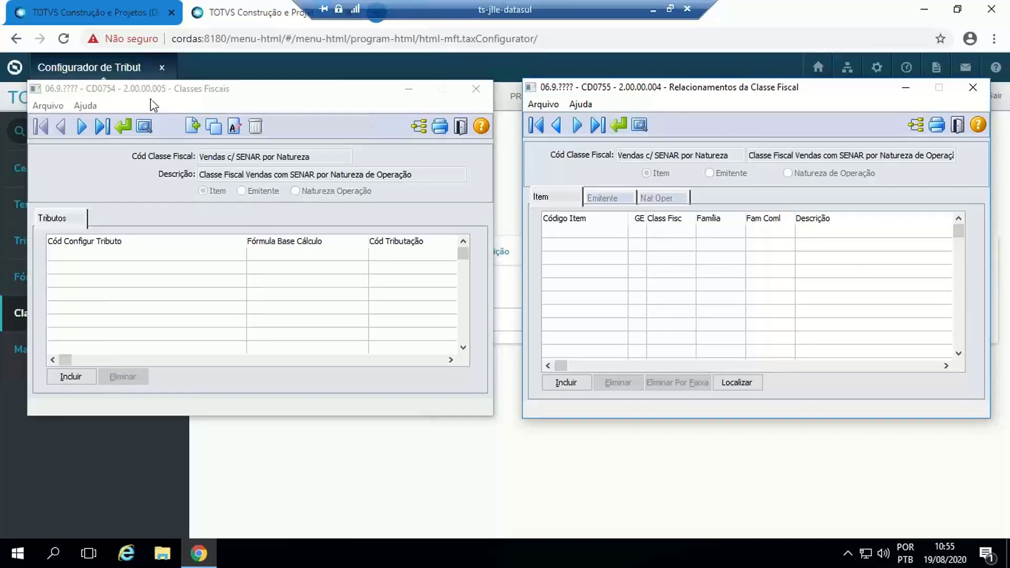
- Minimize the CD0755 and CD0754 windows and start a new fiscal class
{"action": "left_click", "coordinate": [906, 89]}
{"action": "left_click", "coordinate": [408, 89]}
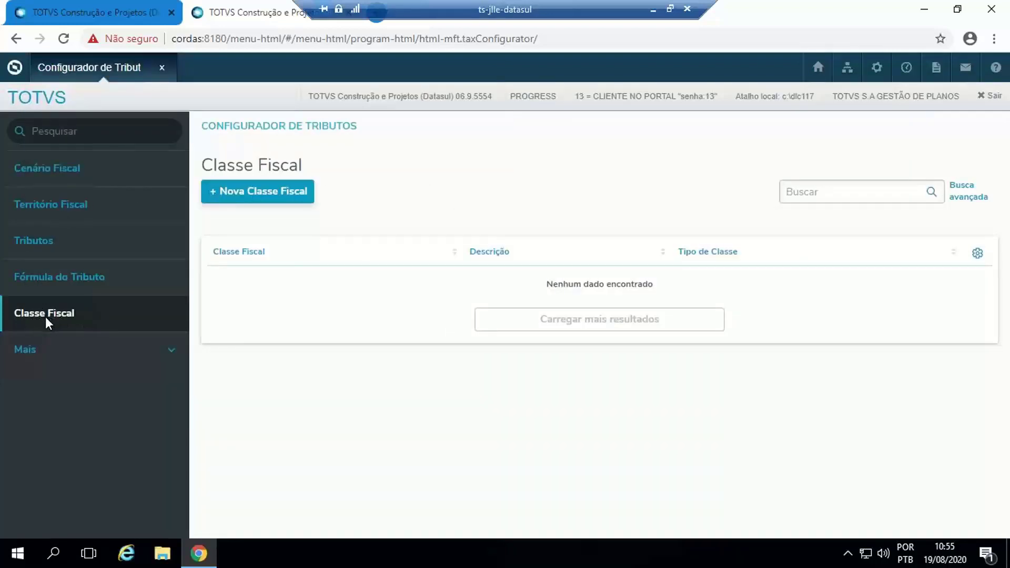
{"action": "left_click", "coordinate": [249, 198]}
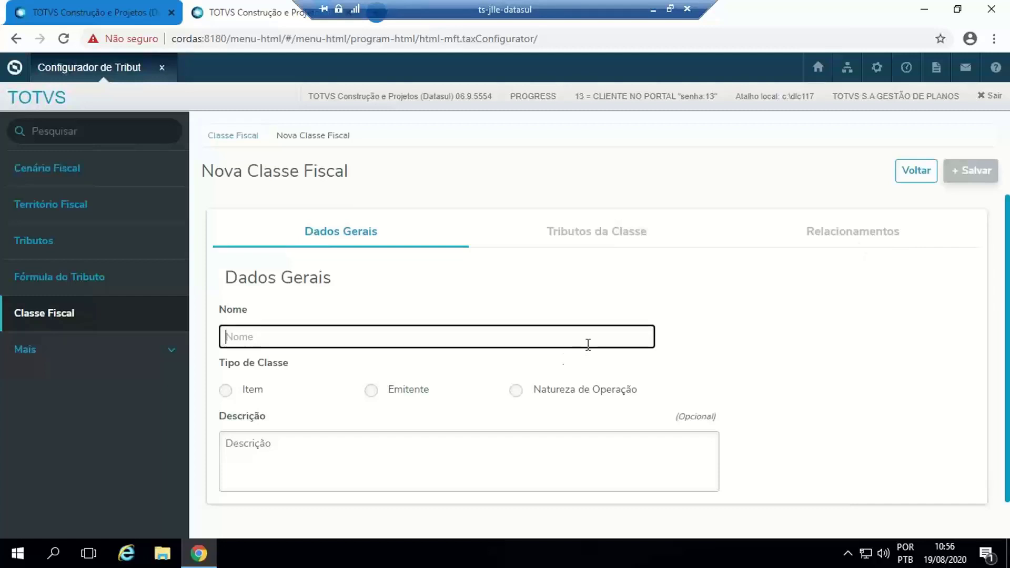
- Name the new fiscal class Clientes do Interior de Santa Catarina and set its class type to Emitente
{"action": "type", "text": "no"}
{"action": "key", "text": "BackSpace"}
{"action": "key", "text": "BackSpace"}
{"action": "type", "text": "Cliente"}
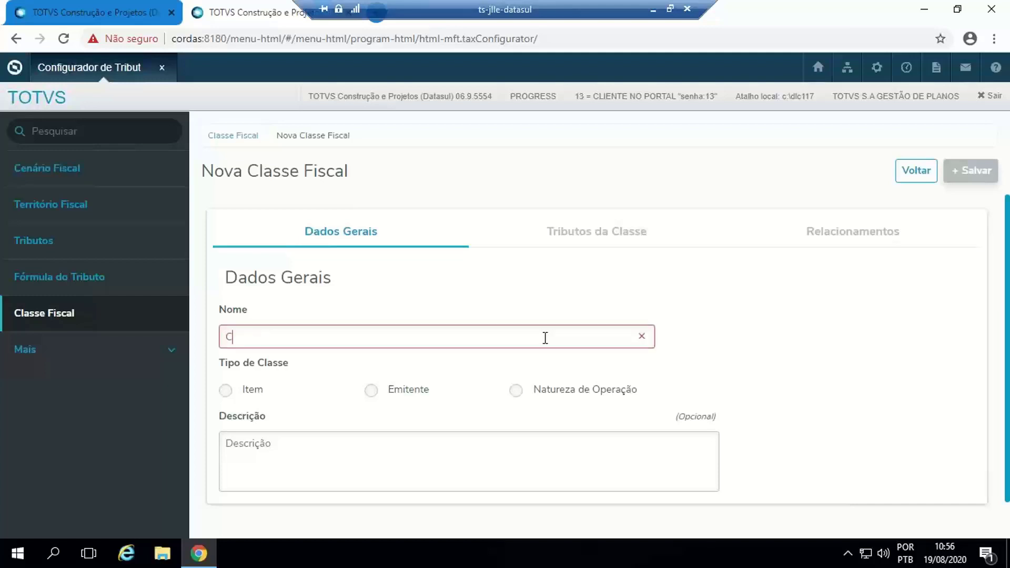
{"action": "type", "text": "Interior de S"}
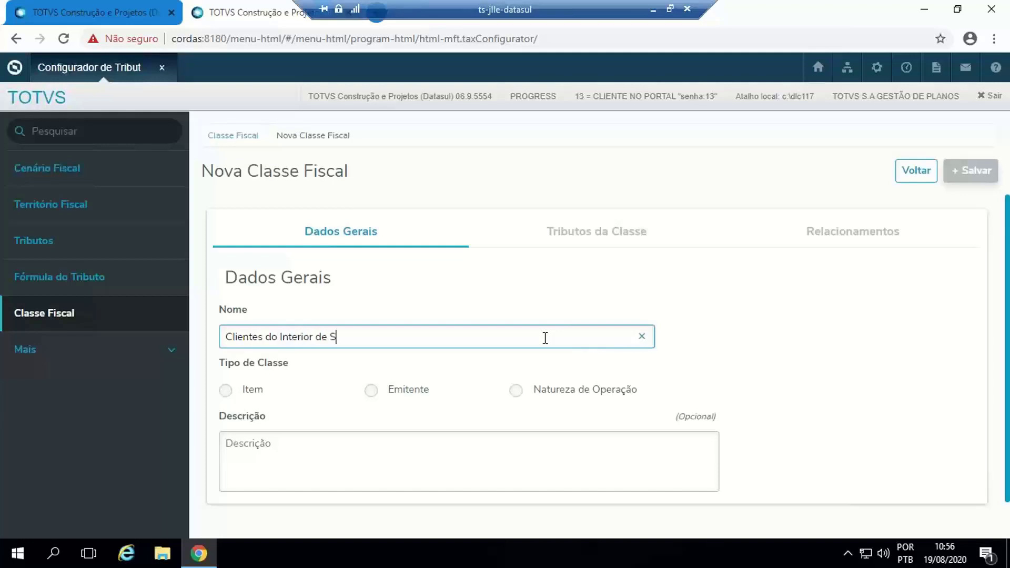
{"action": "type", "text": "anta Catarina"}
{"action": "left_click", "coordinate": [372, 394]}
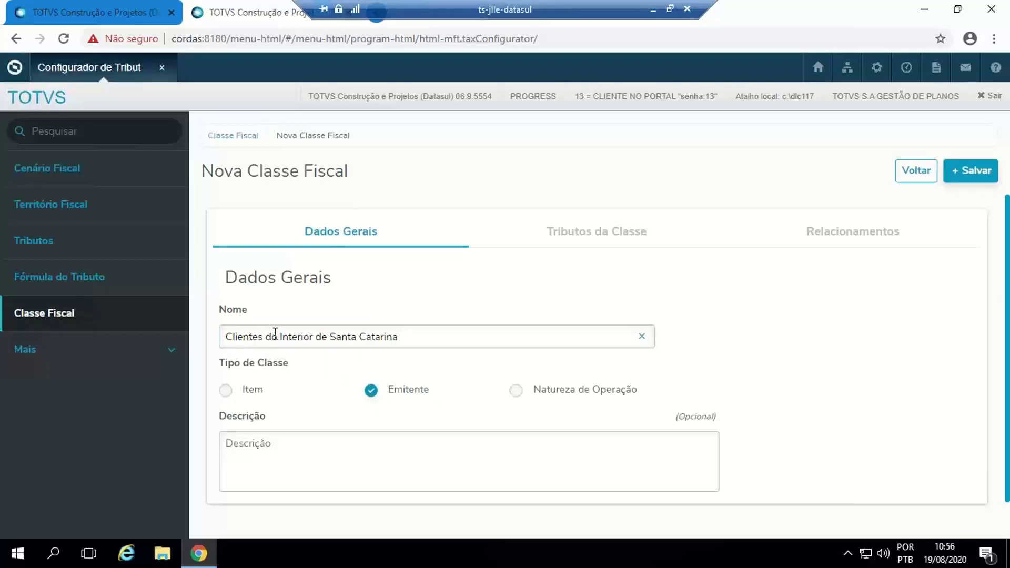
- Rename the class Grupo de Itens ABC with type Item and description "asjdh ajskdha sjdha sjdha", and save it
{"action": "left_click_drag", "start_coordinate": [437, 339], "coordinate": [219, 341]}
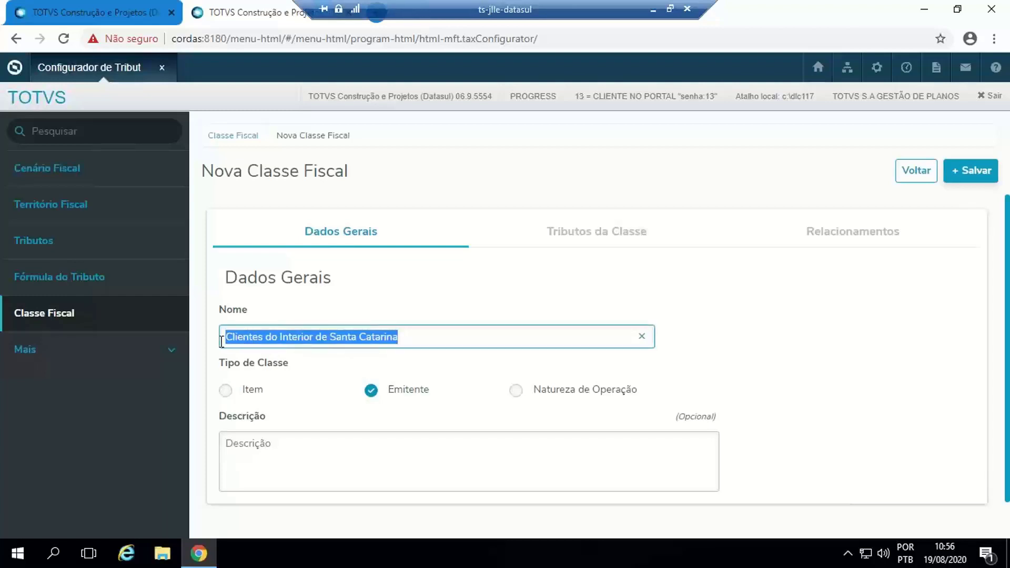
{"action": "type", "text": "Grupo de Itens ABC"}
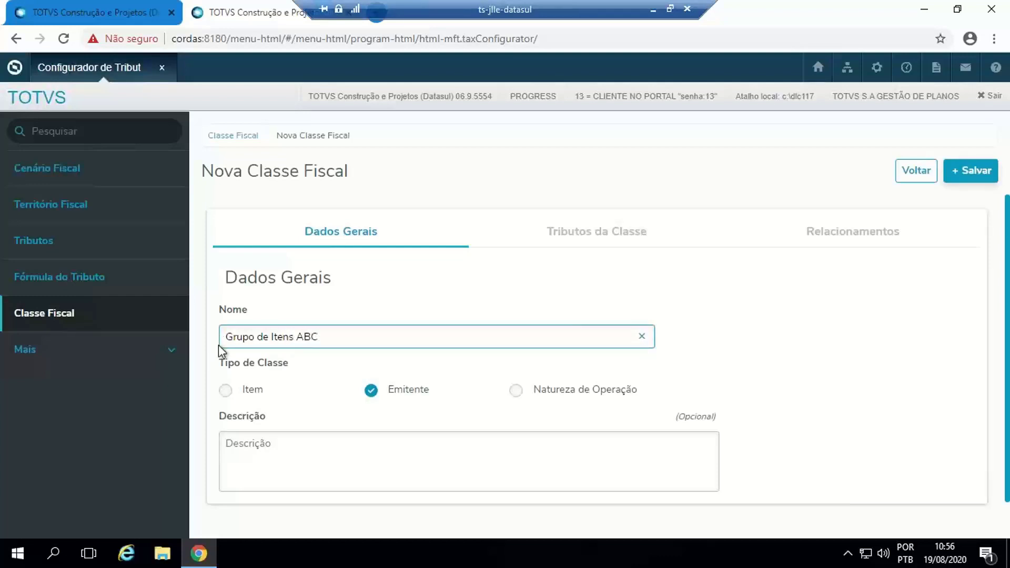
{"action": "left_click", "coordinate": [226, 390]}
{"action": "left_click", "coordinate": [269, 465]}
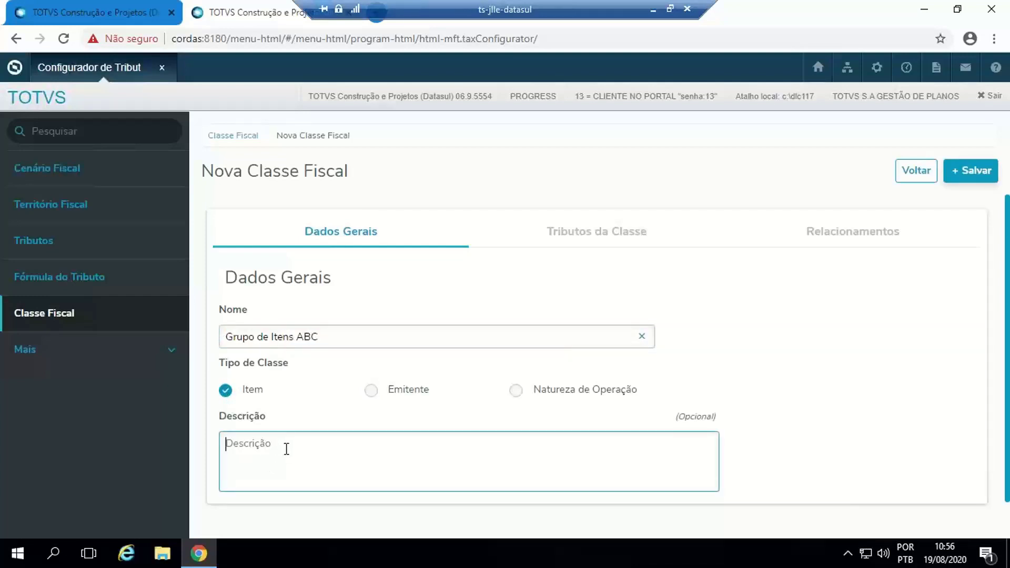
{"action": "type", "text": "asjdh ajskdha sjdha sjdha"}
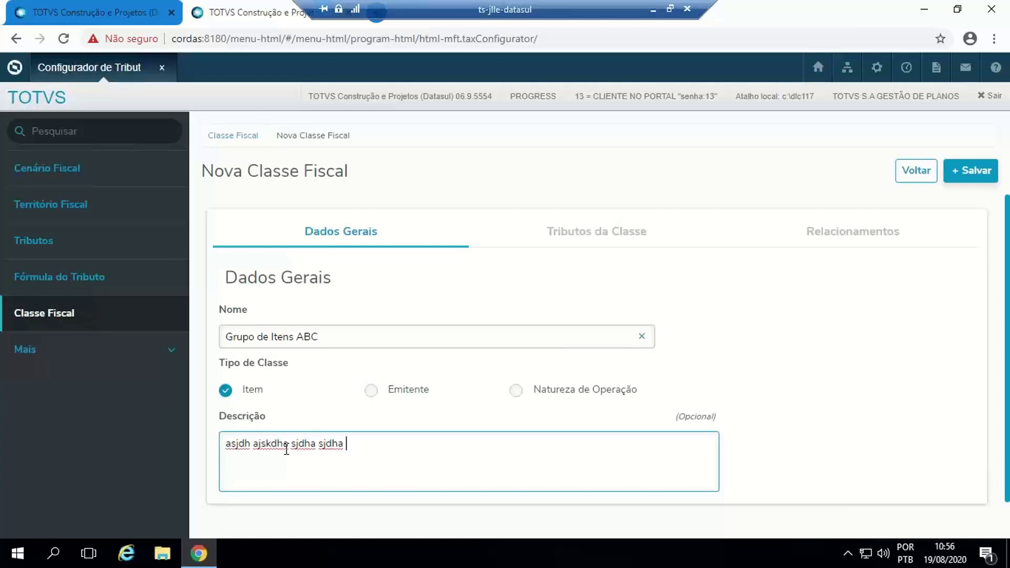
{"action": "scroll", "coordinate": [560, 352], "scroll_direction": "down", "scroll_amount": 1}
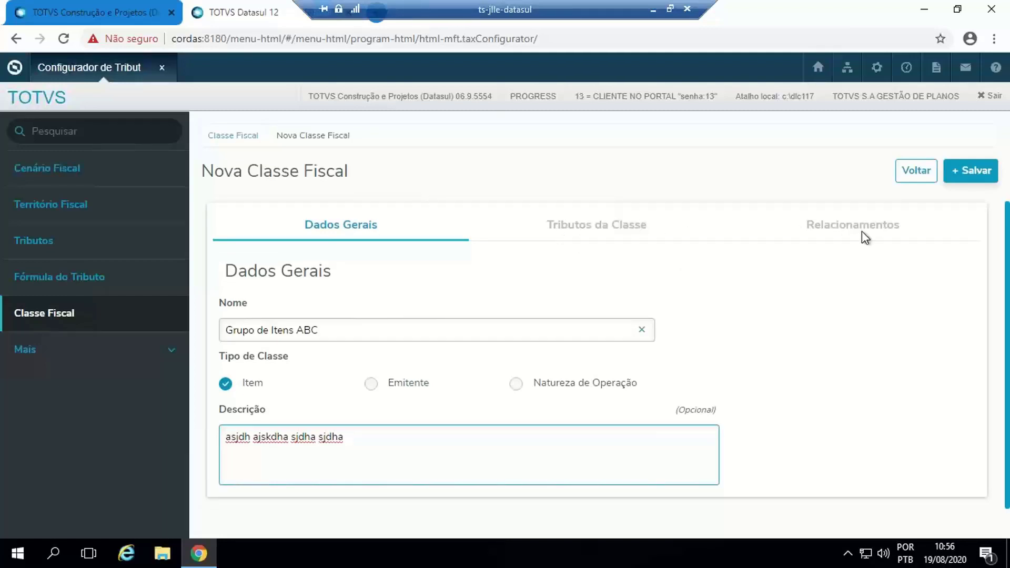
{"action": "left_click", "coordinate": [970, 179]}
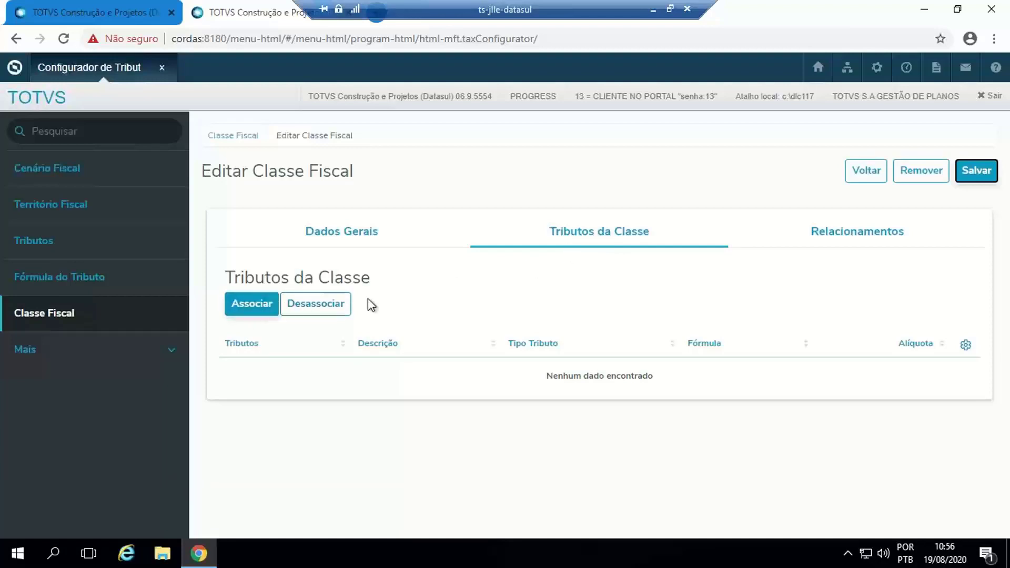
- Open the item selection for the fiscal class's relationships, search it for ".compras" and remove that search filter
{"action": "left_click", "coordinate": [869, 240]}
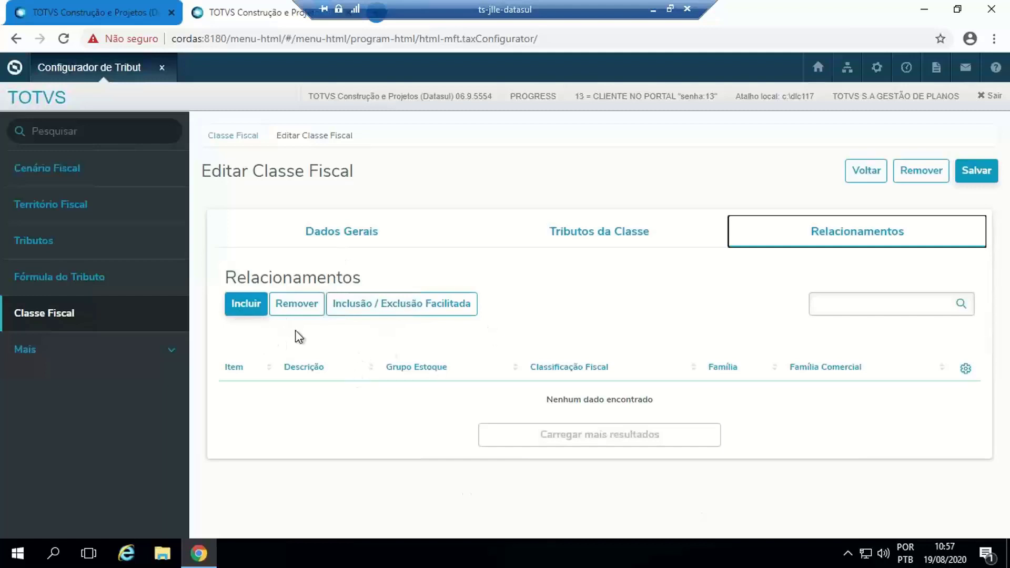
{"action": "left_click", "coordinate": [234, 311]}
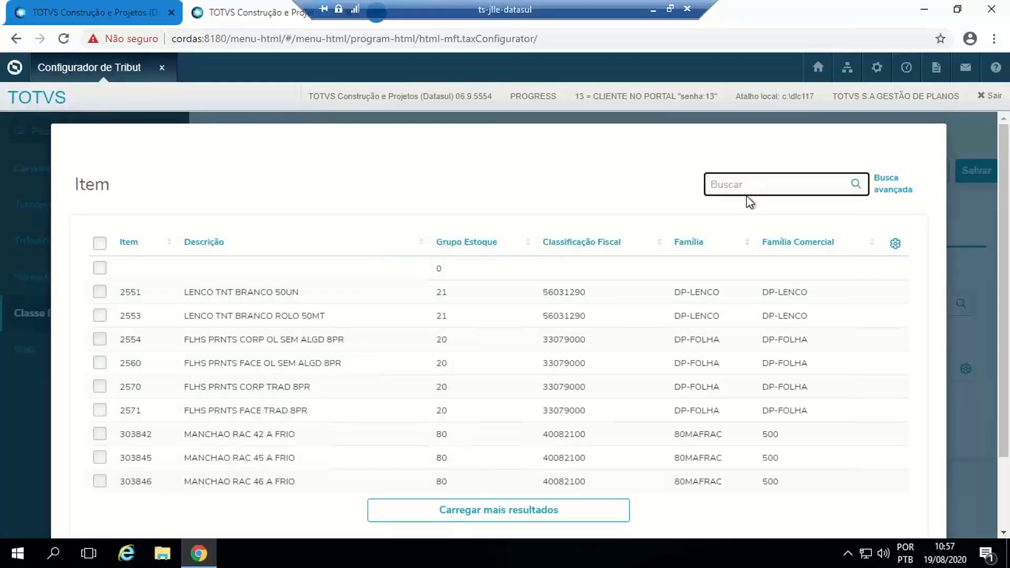
{"action": "type", "text": ".compras"}
{"action": "left_click", "coordinate": [856, 184]}
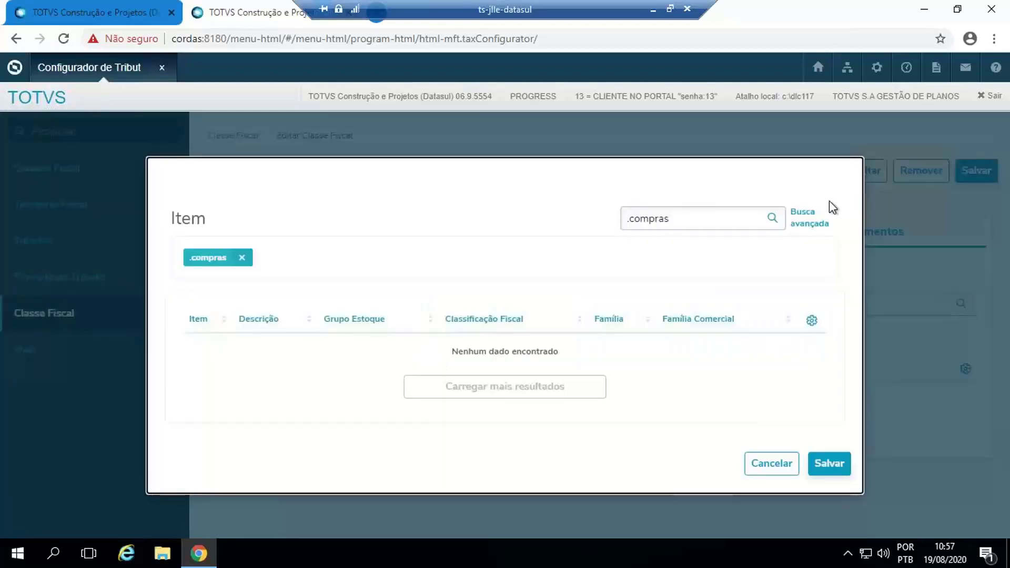
{"action": "left_click", "coordinate": [242, 257]}
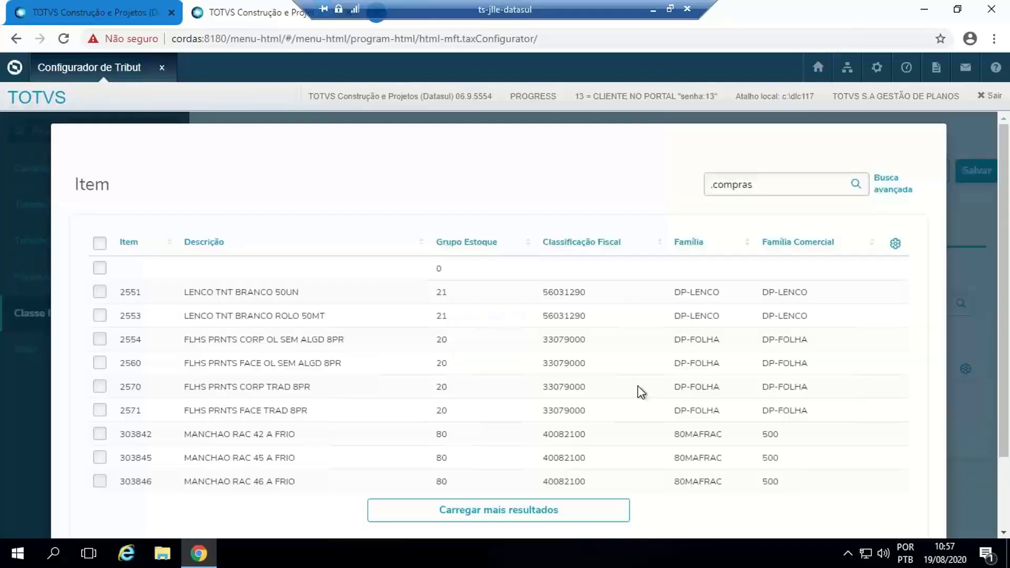
- Select item 303845 MANCHAO RAC 45 A FRIO and save it as a relationship of the fiscal class
{"action": "left_click", "coordinate": [96, 458]}
{"action": "scroll", "coordinate": [882, 419], "scroll_direction": "down", "scroll_amount": 2}
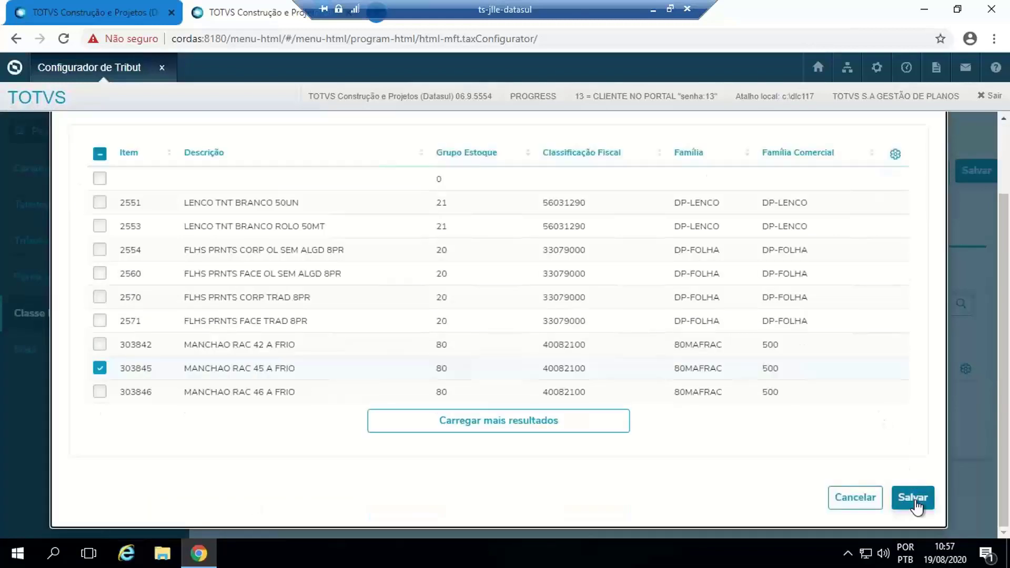
{"action": "left_click", "coordinate": [910, 495]}
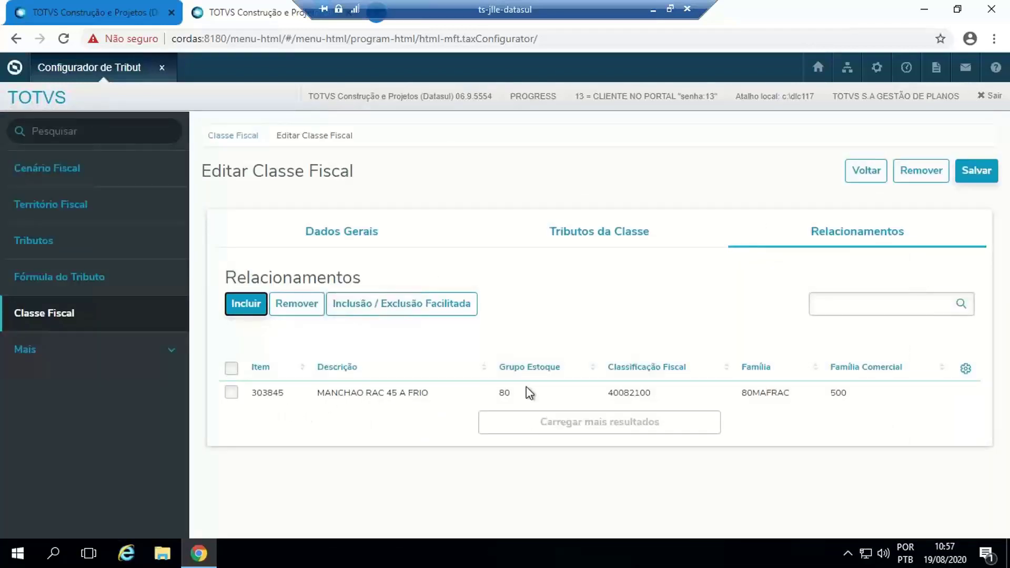
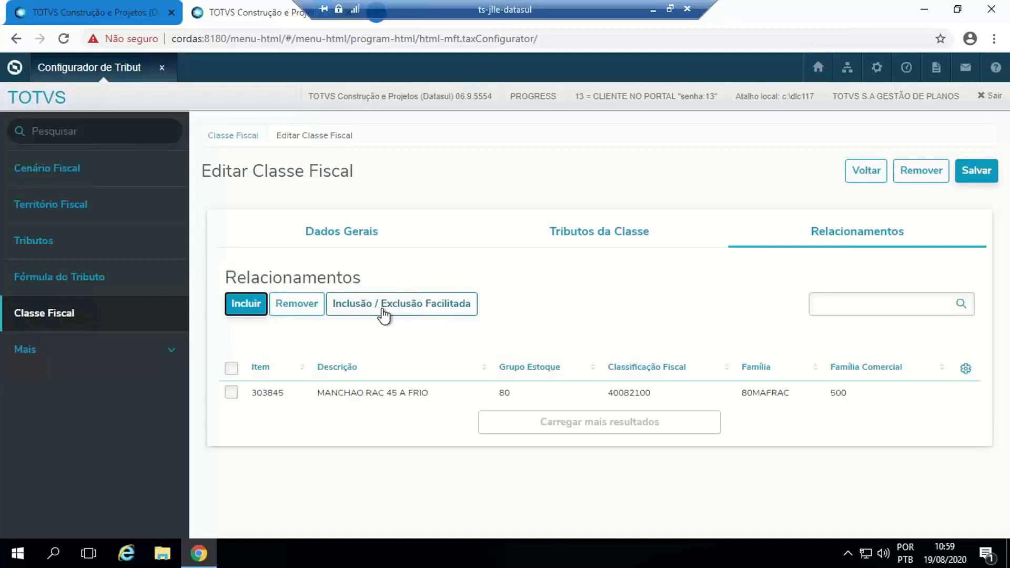
- Examine the range filters of the Inclusão / Exclusão Facilitada form and its RPW scheduling options, and close it without scheduling
{"action": "left_click", "coordinate": [398, 309]}
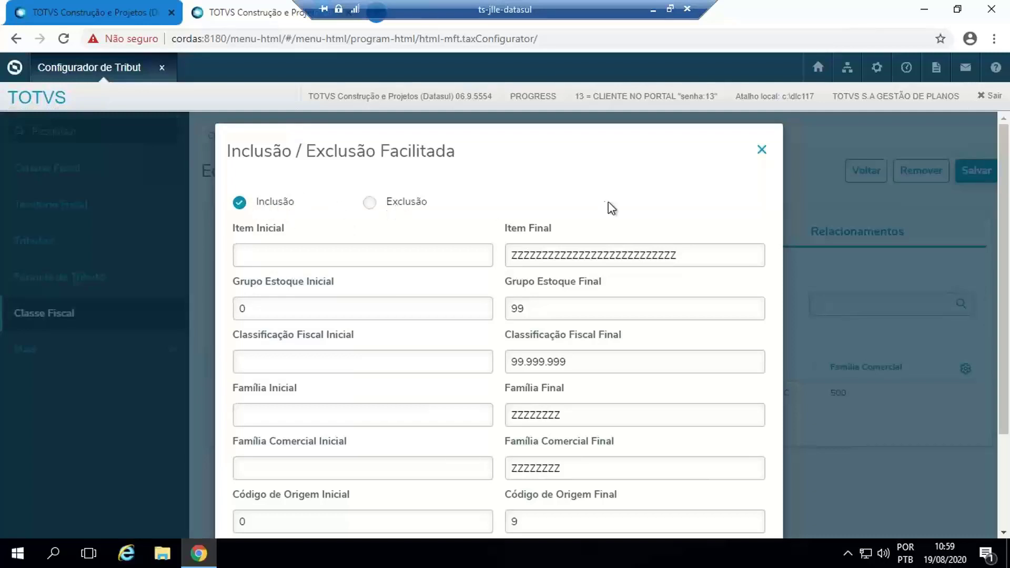
{"action": "scroll", "coordinate": [689, 193], "scroll_direction": "down", "scroll_amount": 2}
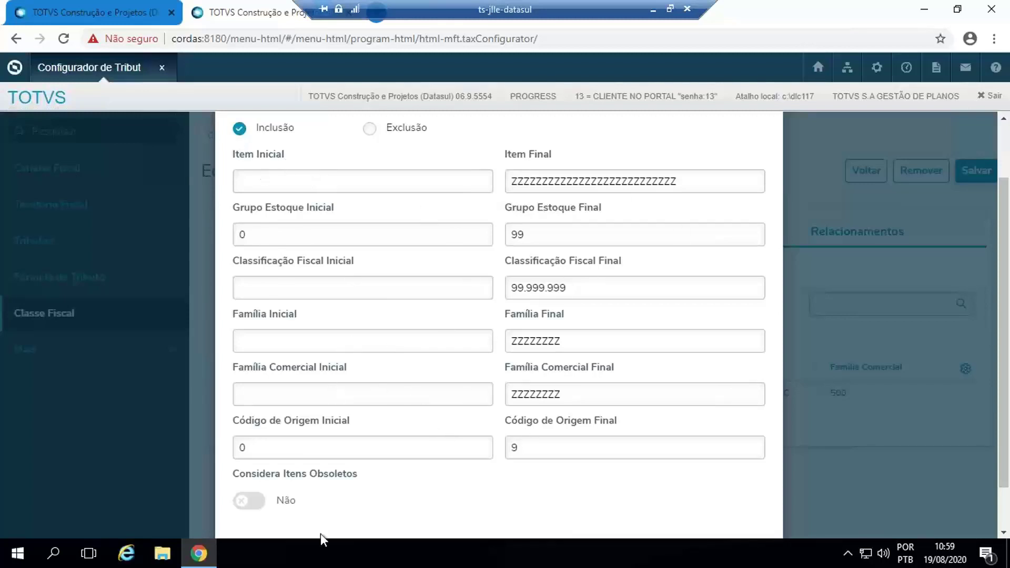
{"action": "scroll", "coordinate": [884, 500], "scroll_direction": "up", "scroll_amount": 1}
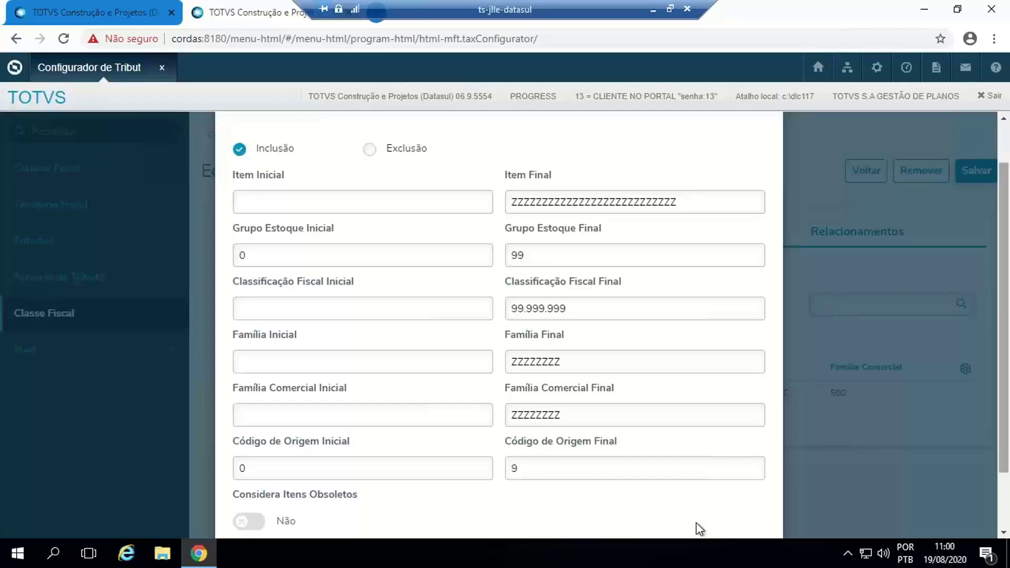
{"action": "scroll", "coordinate": [696, 522], "scroll_direction": "down", "scroll_amount": 2}
{"action": "scroll", "coordinate": [697, 522], "scroll_direction": "up", "scroll_amount": 1}
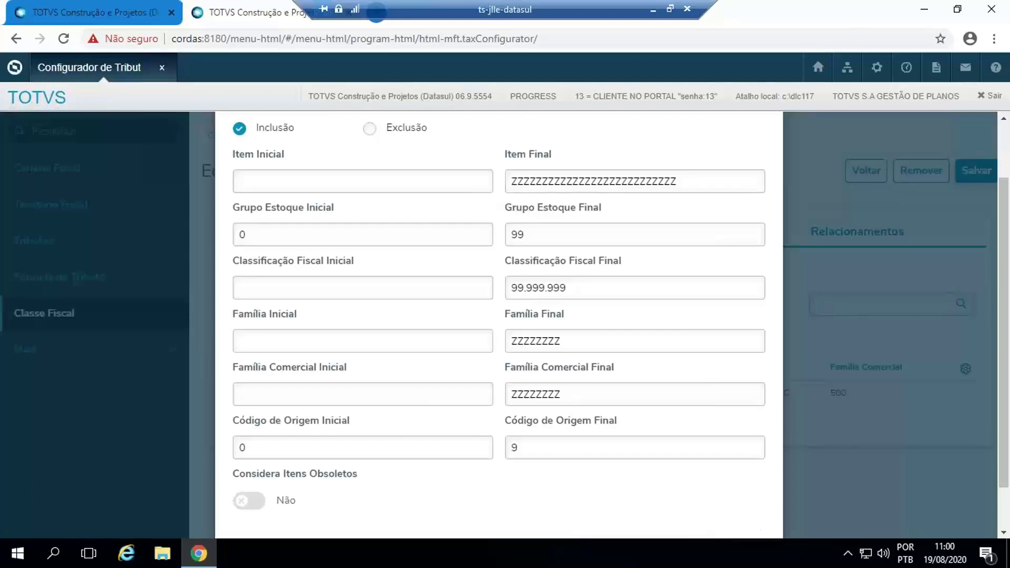
{"action": "scroll", "coordinate": [1004, 513], "scroll_direction": "up", "scroll_amount": 1}
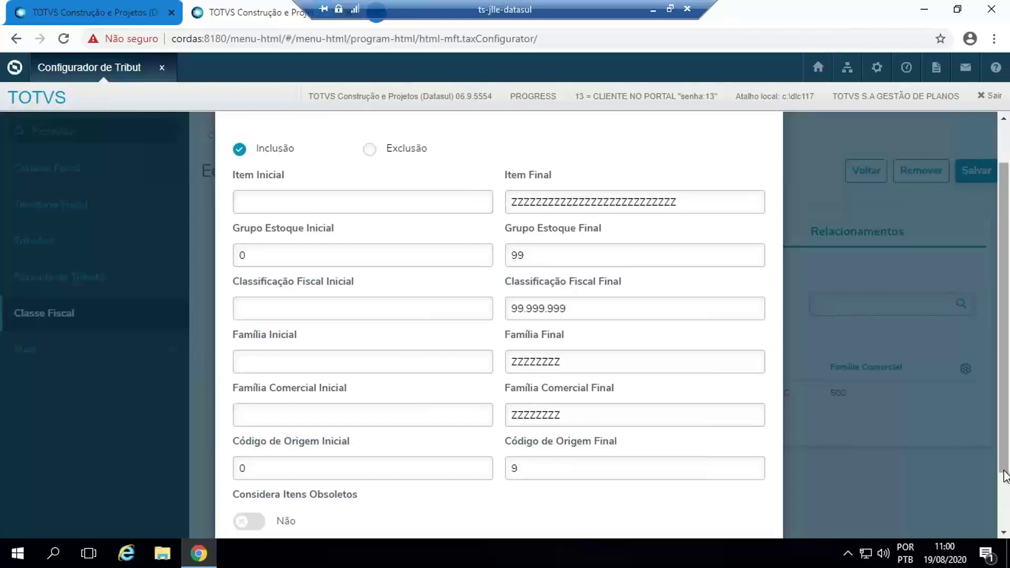
{"action": "scroll", "coordinate": [1004, 477], "scroll_direction": "down", "scroll_amount": 3}
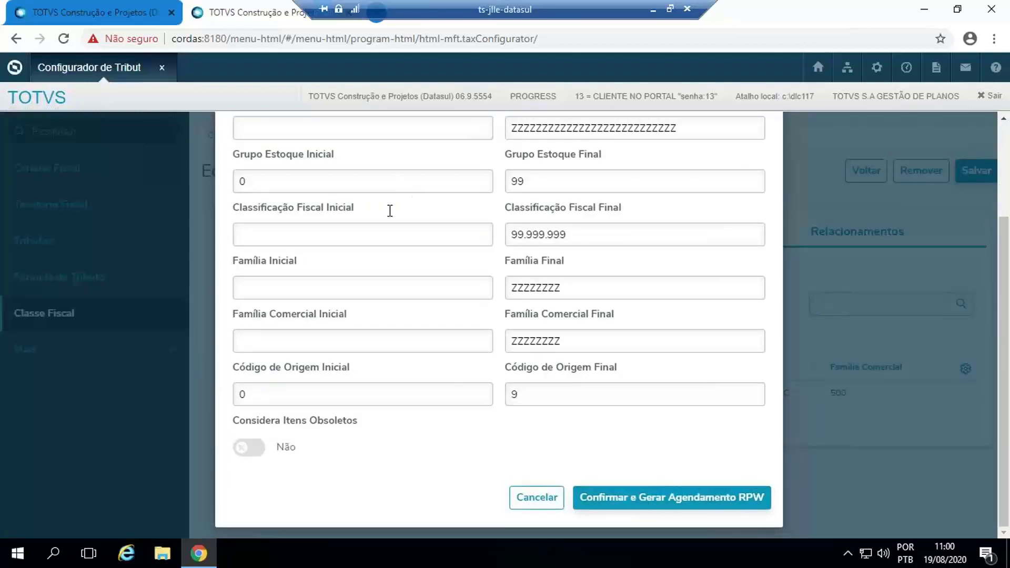
{"action": "left_click", "coordinate": [664, 502]}
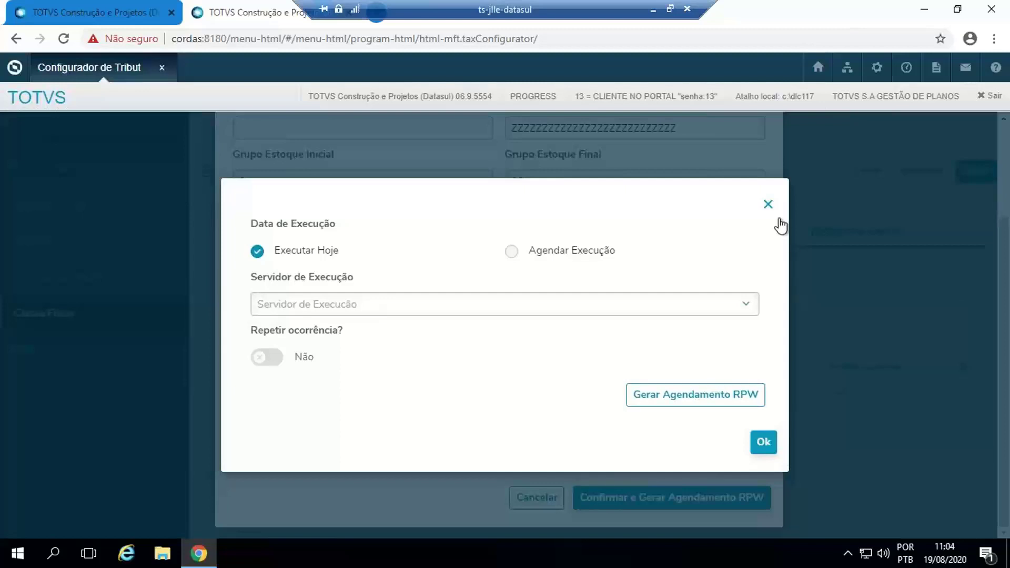
{"action": "left_click", "coordinate": [768, 206]}
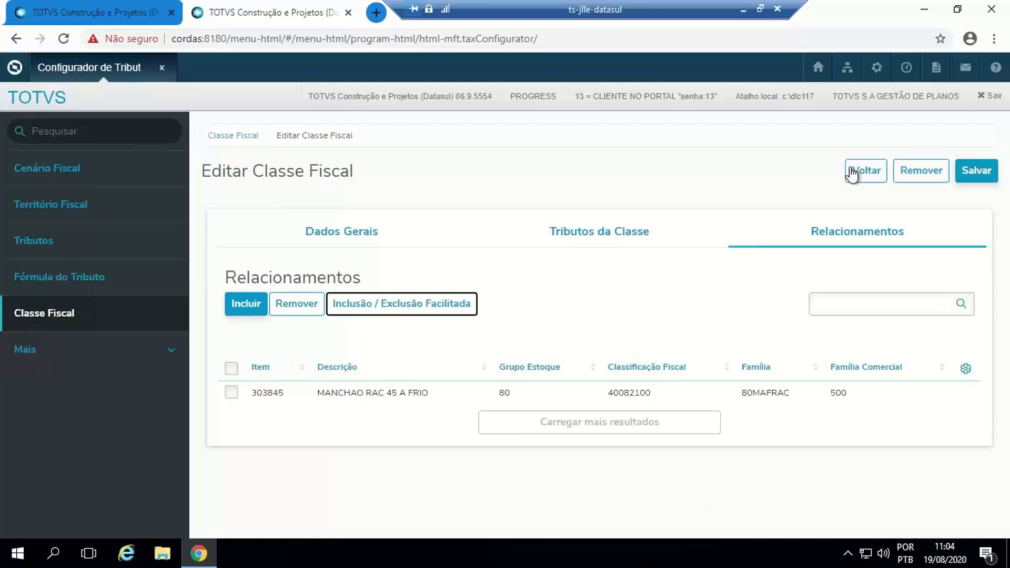
- Save the Grupo de Itens ABC fiscal class, return to the class list and show the actions available for that class
{"action": "left_click", "coordinate": [983, 174]}
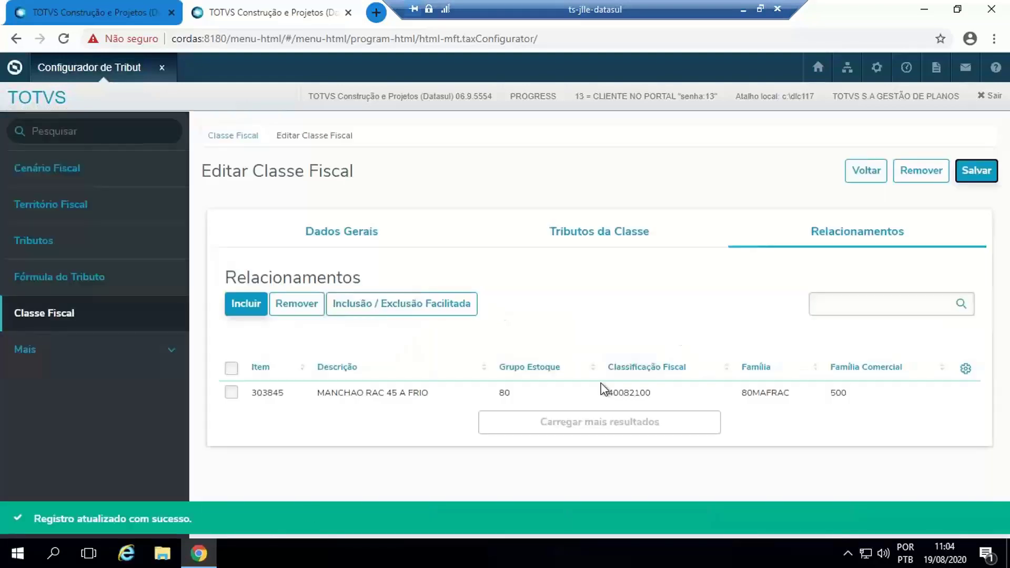
{"action": "left_click", "coordinate": [295, 526]}
{"action": "left_click", "coordinate": [865, 179]}
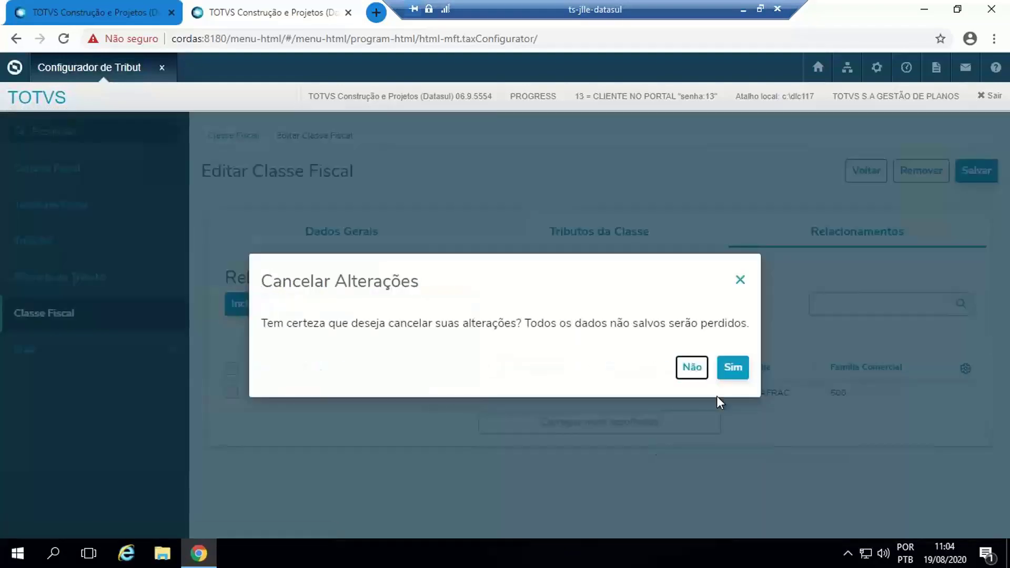
{"action": "left_click", "coordinate": [734, 374]}
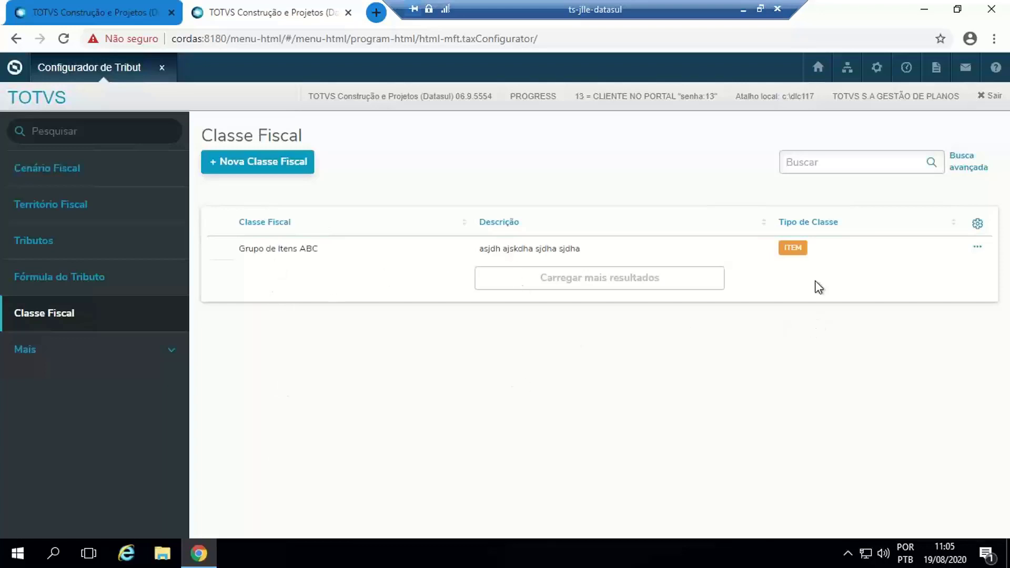
{"action": "left_click", "coordinate": [980, 251]}
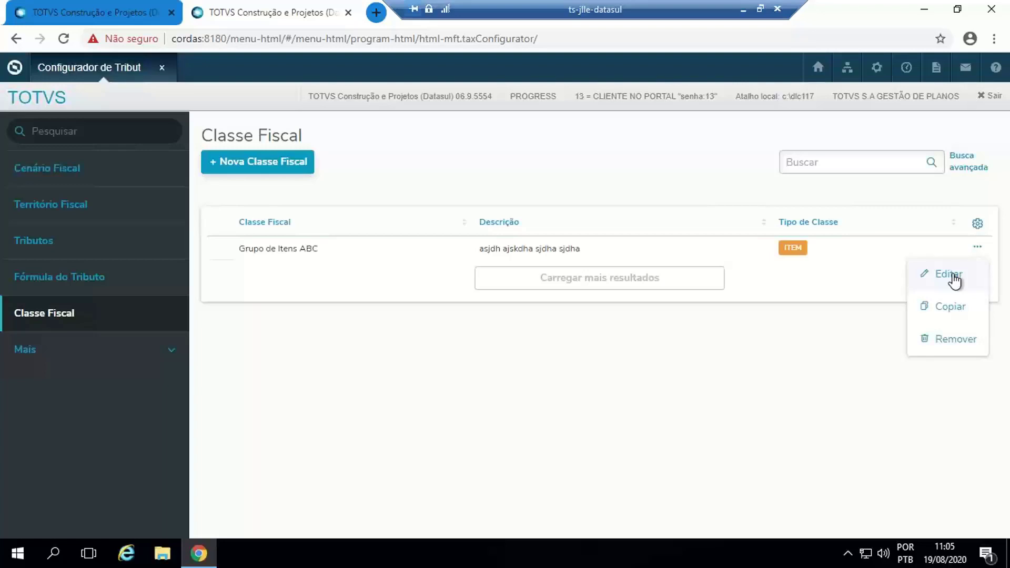
- Expand Mais and Relação de Tributos to reveal the tax relation screens, and minimise the legacy CD0755 window
{"action": "left_click", "coordinate": [61, 357]}
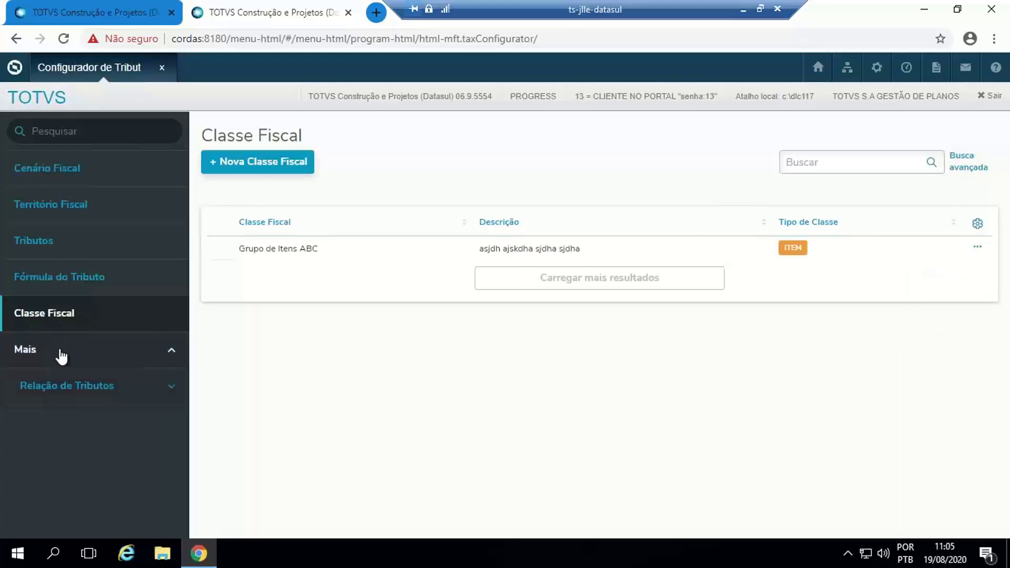
{"action": "left_click", "coordinate": [72, 389]}
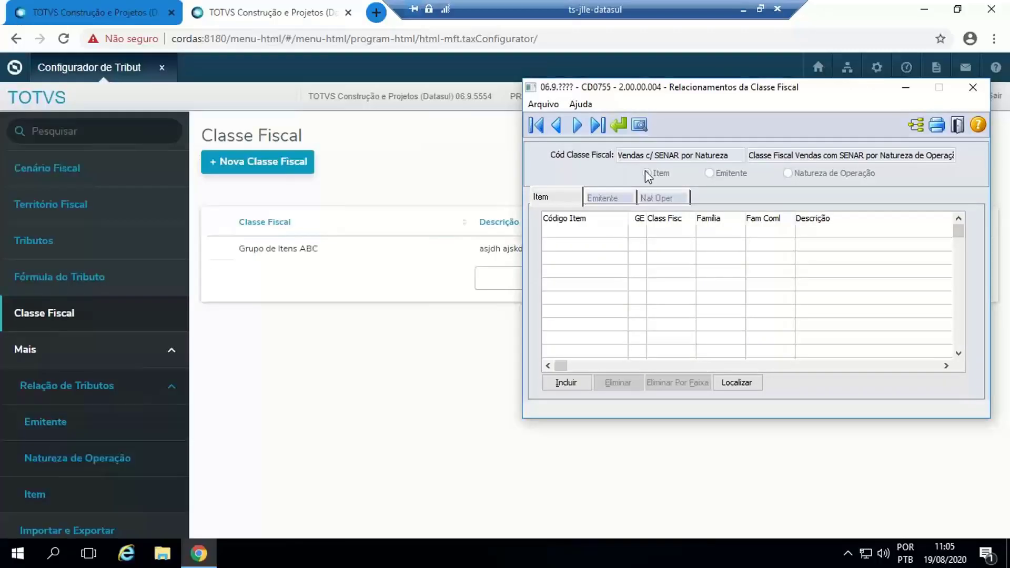
{"action": "left_click", "coordinate": [907, 88]}
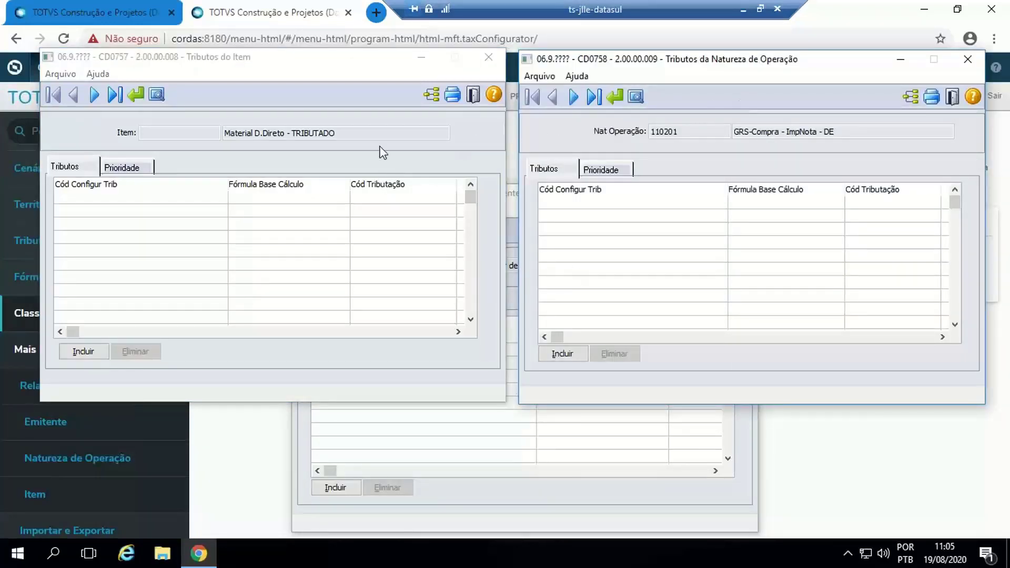
- Arrange the legacy CD0757 and CD0758 windows side by side, compare them with CD0756, and minimise all three
{"action": "left_click_drag", "start_coordinate": [237, 62], "coordinate": [225, 43]}
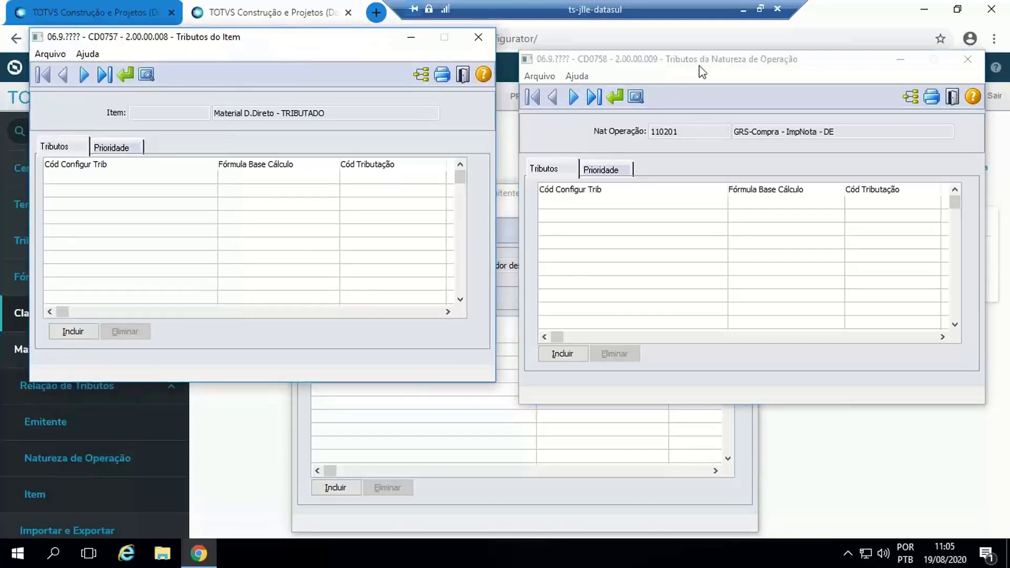
{"action": "left_click_drag", "start_coordinate": [709, 64], "coordinate": [723, 45]}
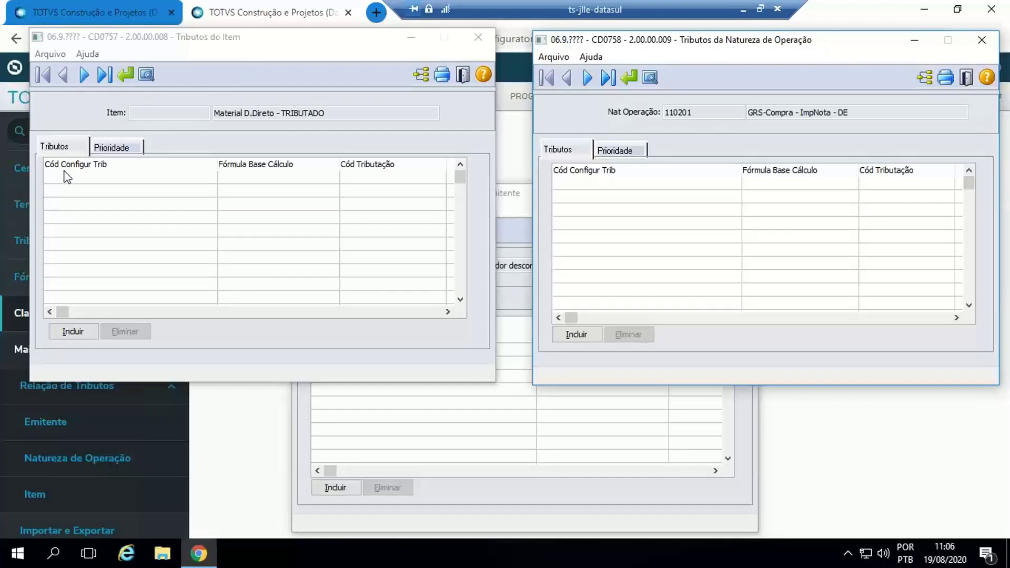
{"action": "left_click", "coordinate": [556, 410]}
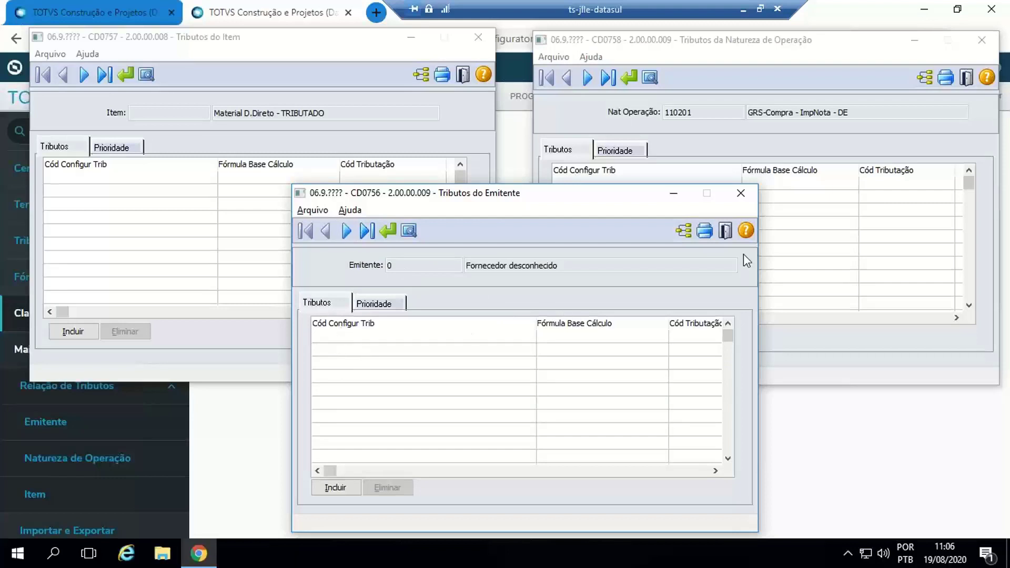
{"action": "left_click", "coordinate": [879, 260]}
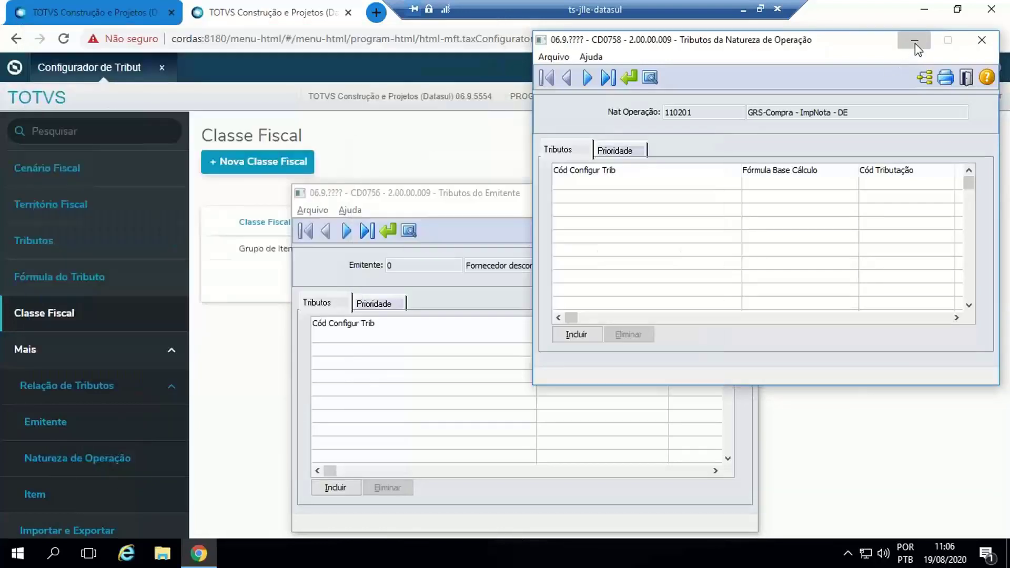
{"action": "left_click", "coordinate": [914, 40]}
{"action": "left_click", "coordinate": [676, 195]}
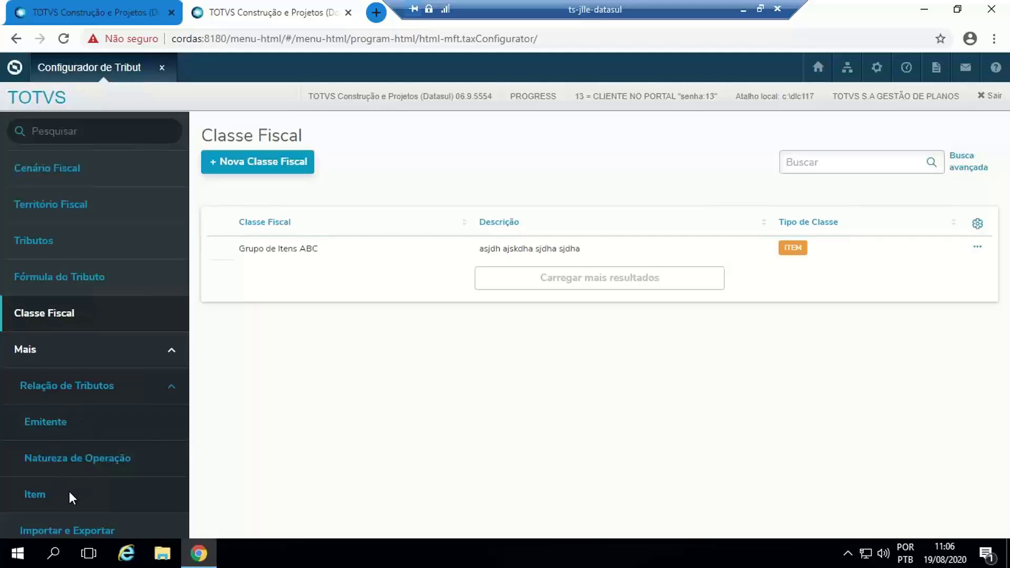
- Open the Tributos do Item list and compare it with the legacy CD0757 program, advancing the latter to item .compras.fisico
{"action": "left_click", "coordinate": [40, 496]}
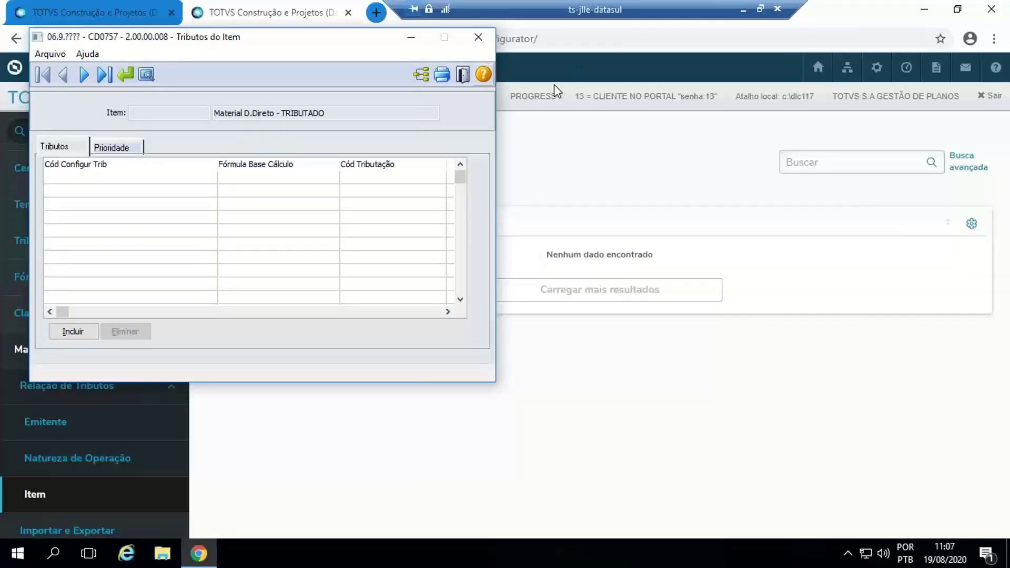
{"action": "left_click_drag", "start_coordinate": [319, 35], "coordinate": [765, 89]}
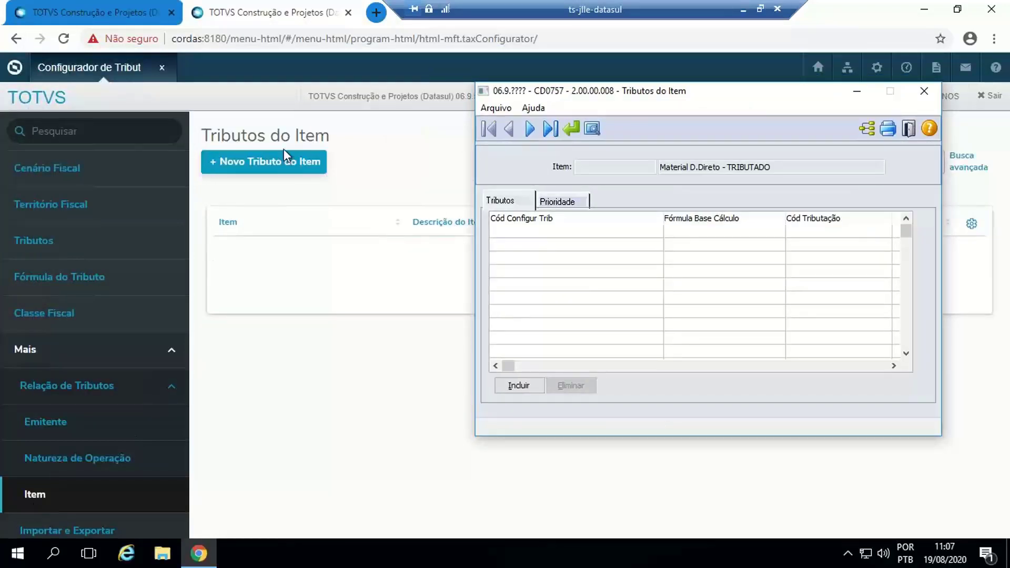
{"action": "left_click_drag", "start_coordinate": [647, 97], "coordinate": [626, 133]}
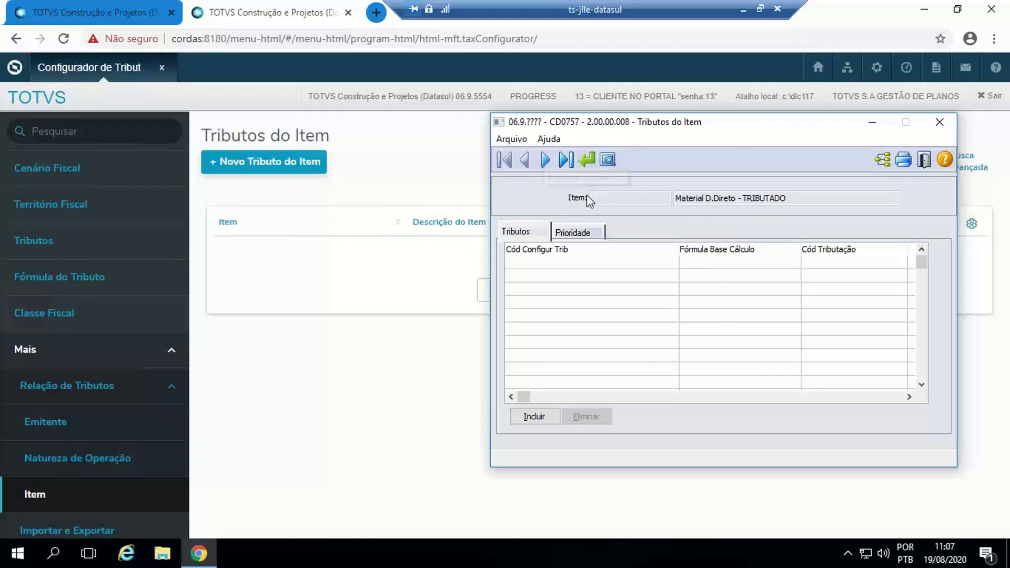
{"action": "left_click", "coordinate": [546, 161]}
{"action": "left_click", "coordinate": [546, 160]}
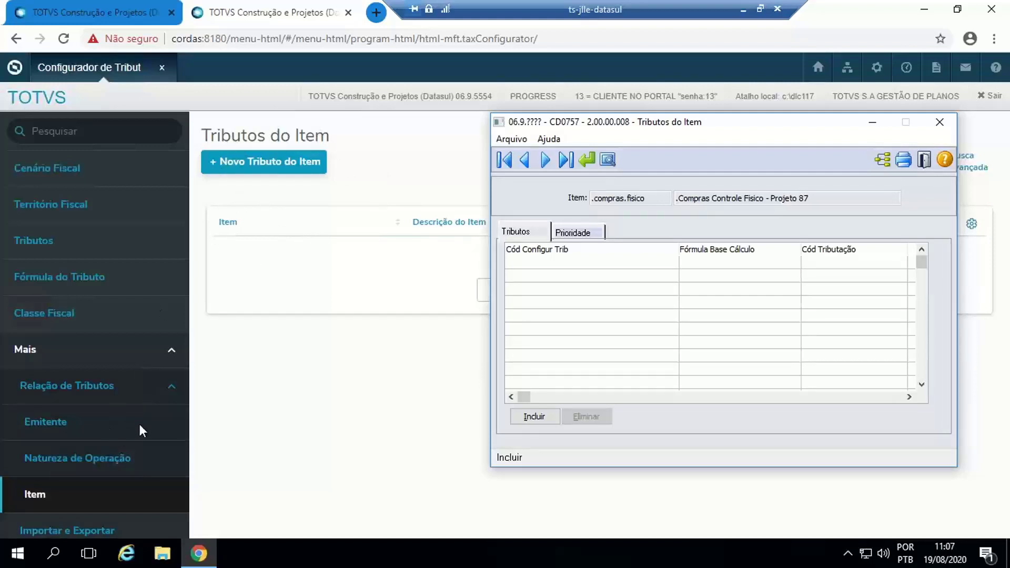
{"action": "left_click", "coordinate": [105, 491]}
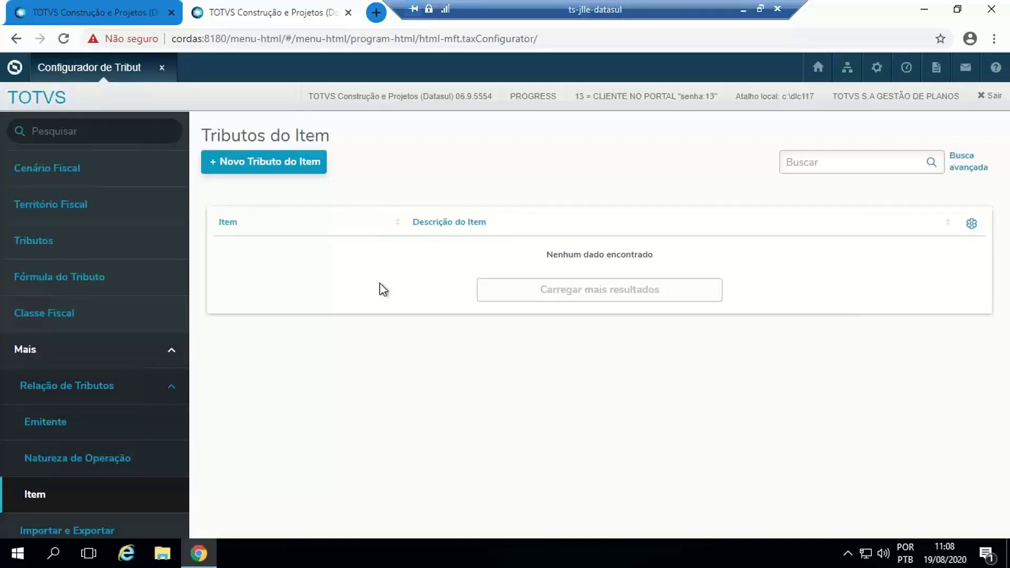
- Start a new Tributo do Item record and select item 2560 FLHS PRNTS FACE OL SEM ALGD 8PR for it
{"action": "left_click", "coordinate": [246, 167]}
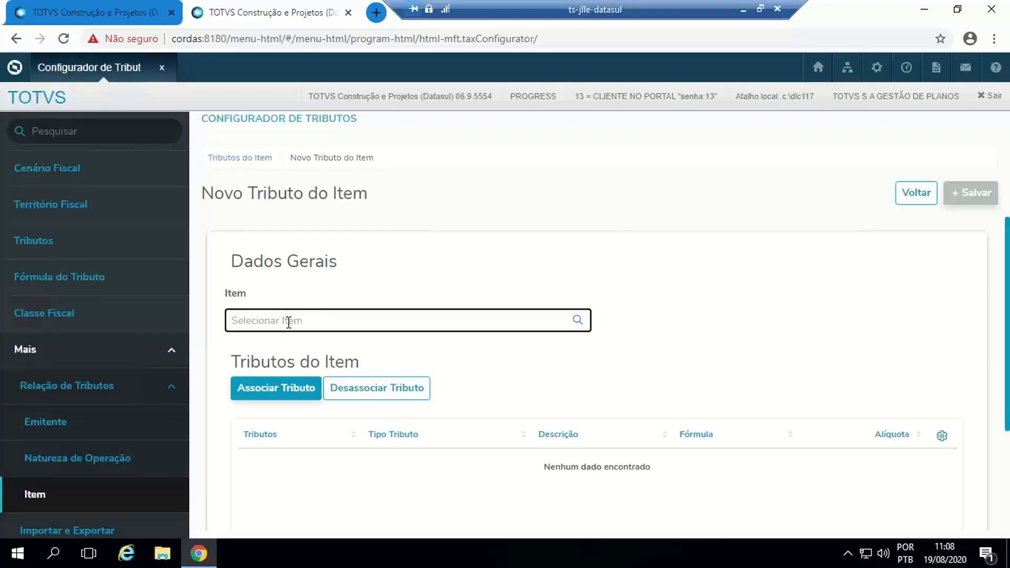
{"action": "left_click", "coordinate": [578, 321]}
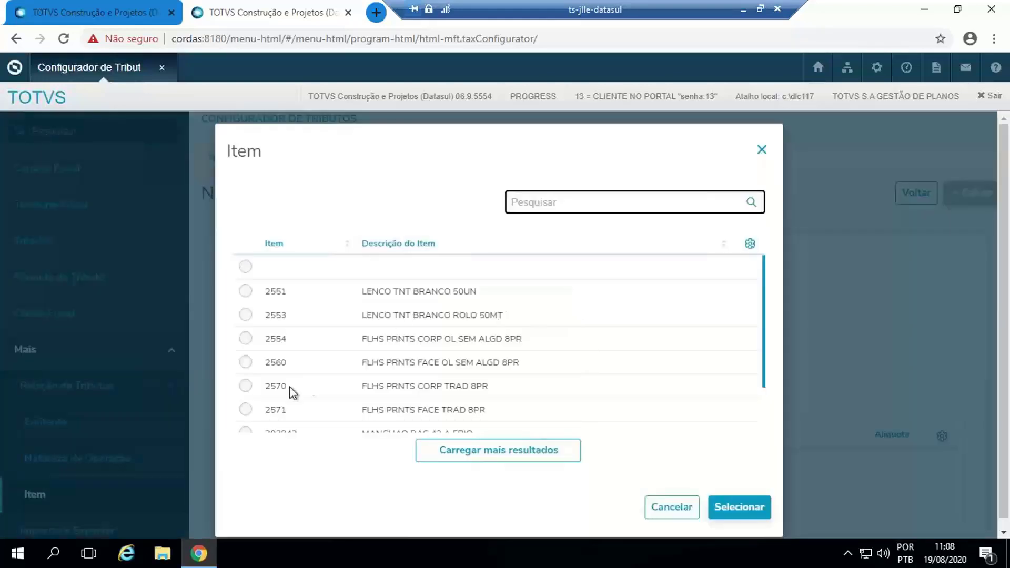
{"action": "left_click", "coordinate": [245, 362]}
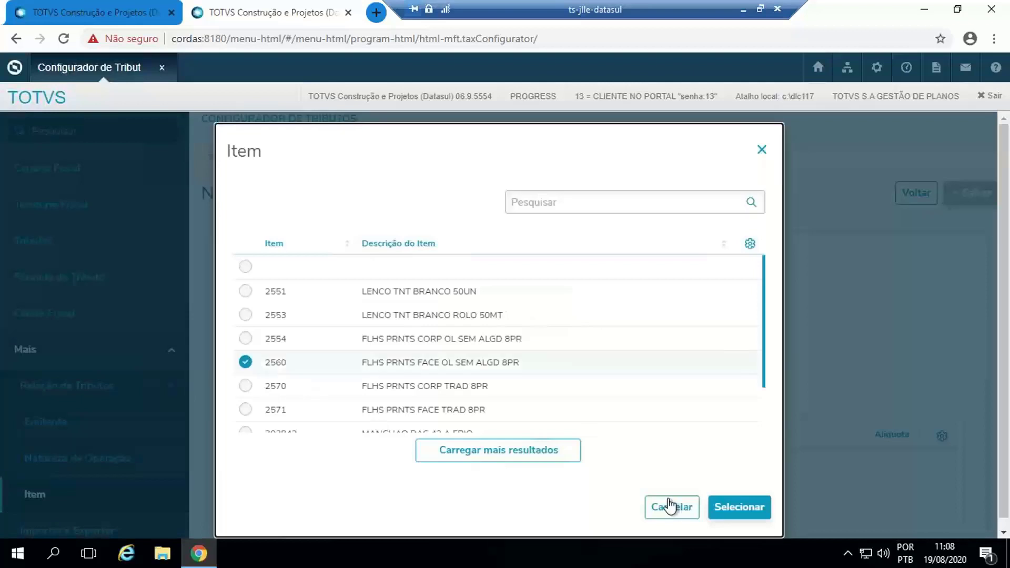
{"action": "left_click", "coordinate": [740, 506]}
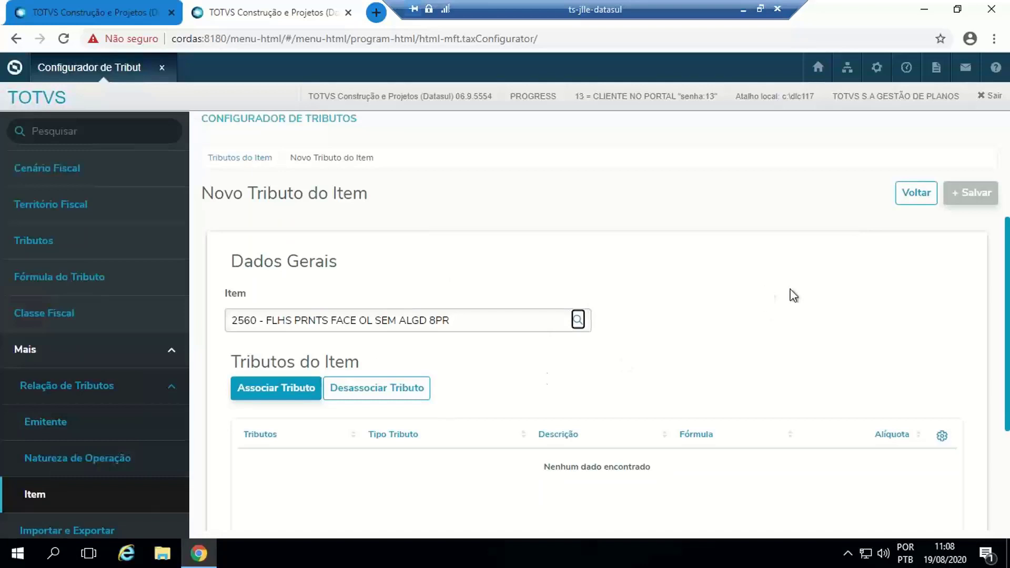
{"action": "scroll", "coordinate": [789, 307], "scroll_direction": "down", "scroll_amount": 3}
{"action": "scroll", "coordinate": [392, 274], "scroll_direction": "up", "scroll_amount": 1}
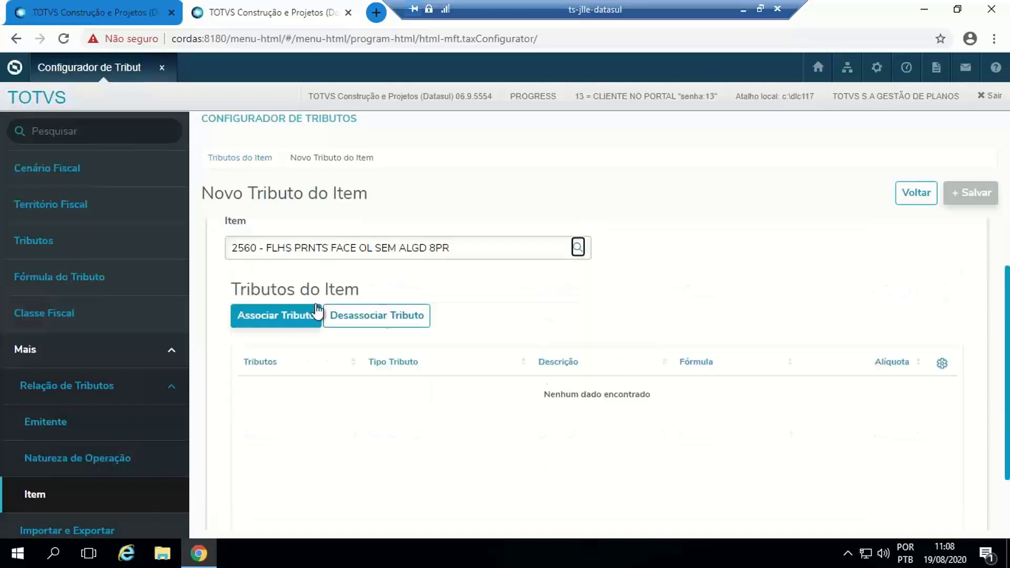
- View the taxes available to associate with the item, cancel the association and discard the new Tributo do Item record
{"action": "left_click", "coordinate": [266, 318]}
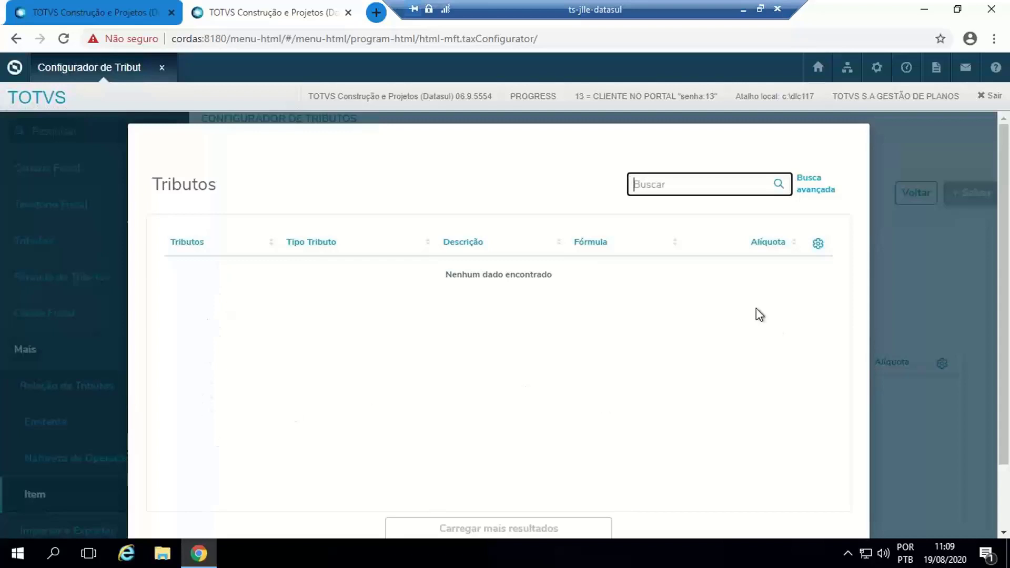
{"action": "scroll", "coordinate": [751, 322], "scroll_direction": "down", "scroll_amount": 2}
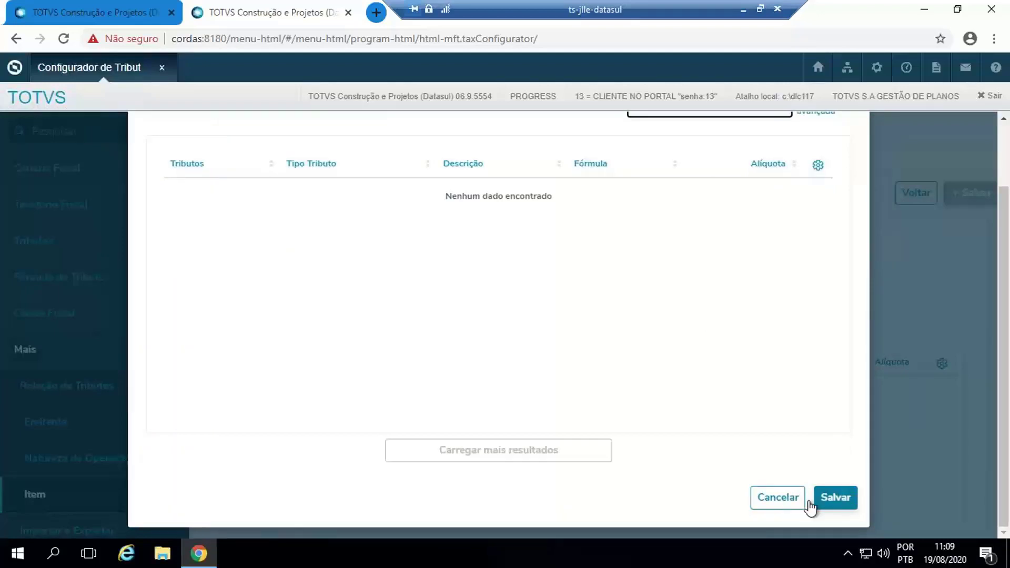
{"action": "left_click", "coordinate": [778, 498]}
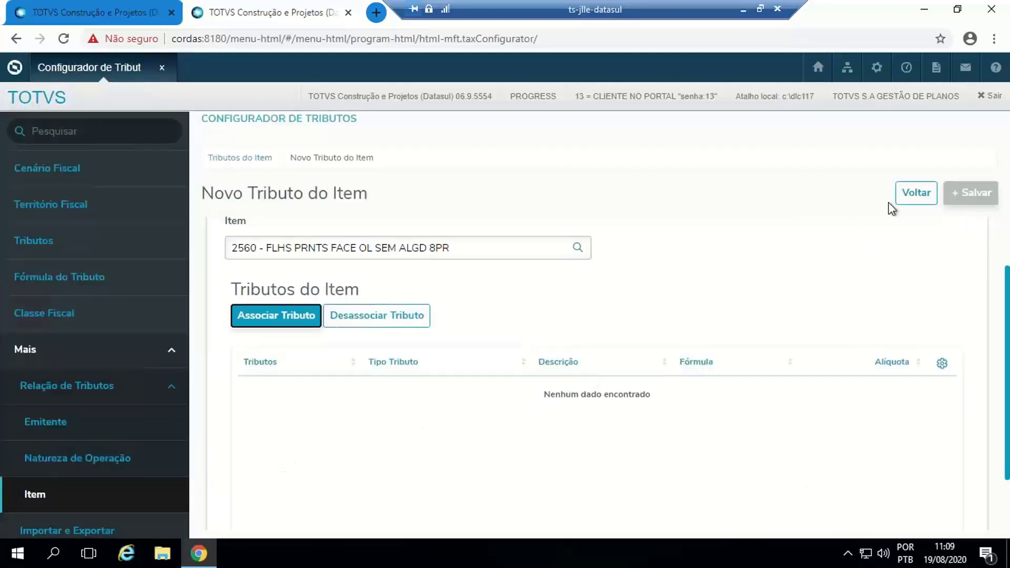
{"action": "left_click", "coordinate": [922, 195]}
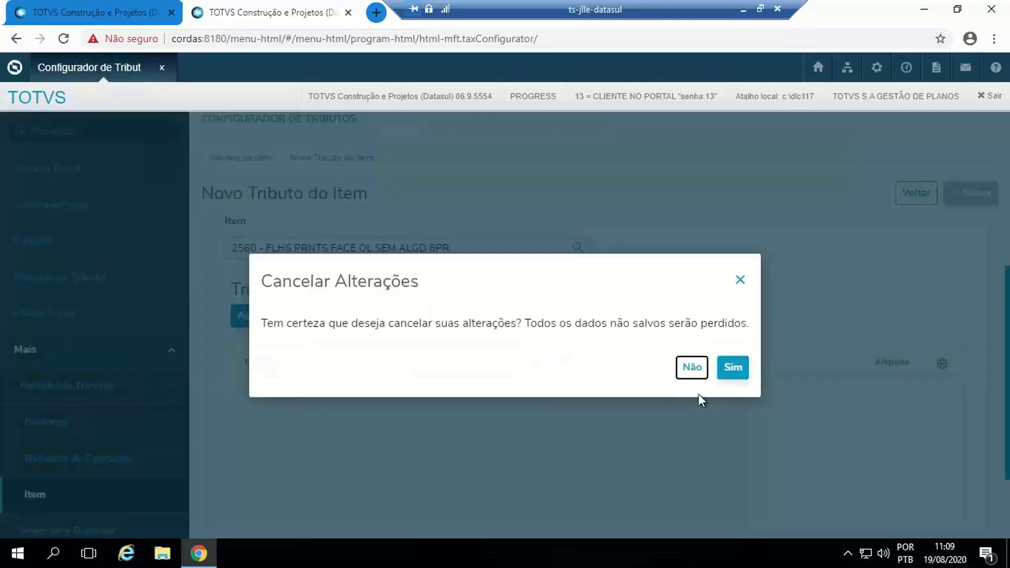
{"action": "left_click", "coordinate": [730, 371]}
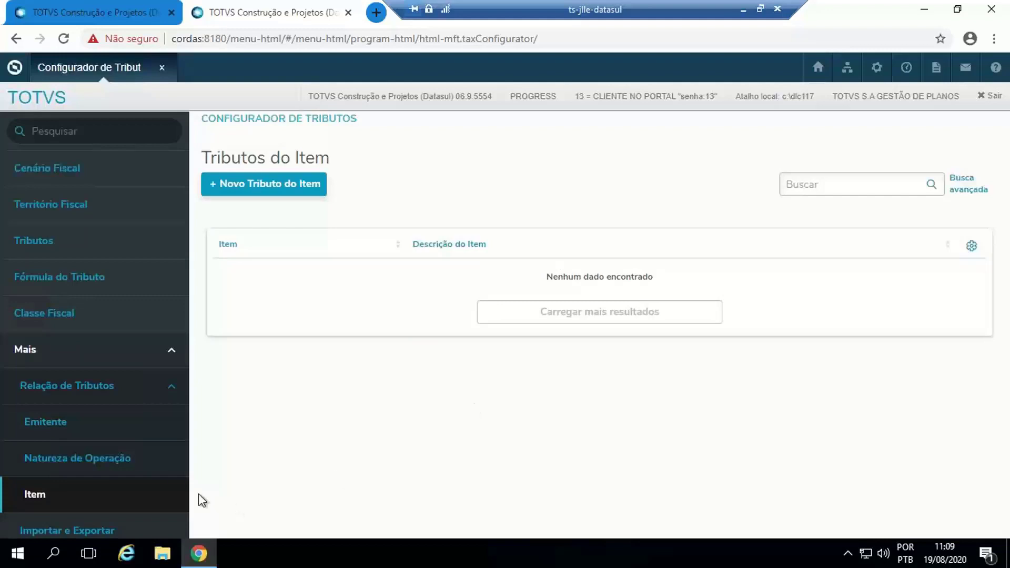
- Set the legacy CD0757 window aside, review the CD0759 Cenários Fiscais program, and minimise it
{"action": "left_click", "coordinate": [127, 471]}
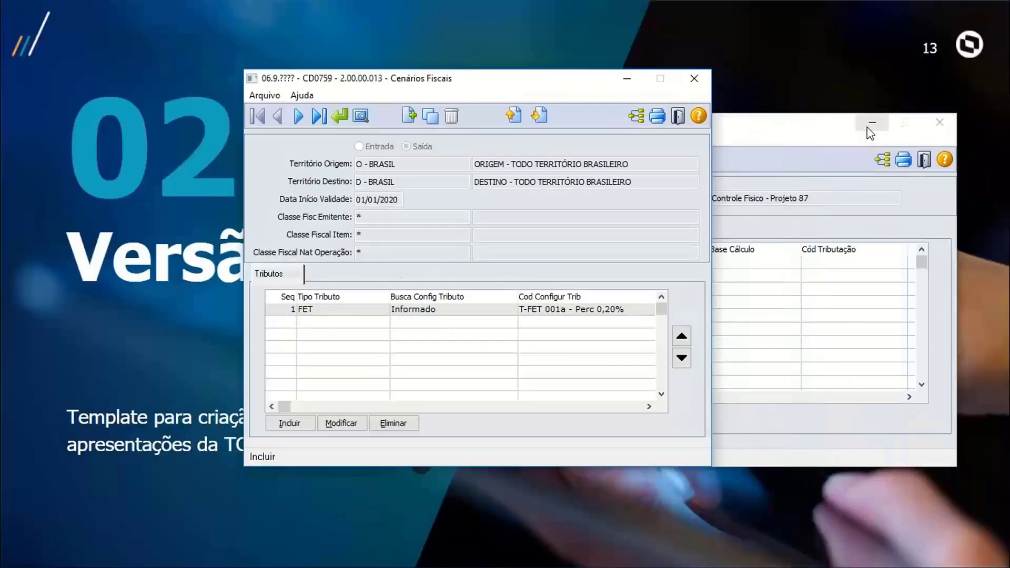
{"action": "left_click", "coordinate": [869, 126]}
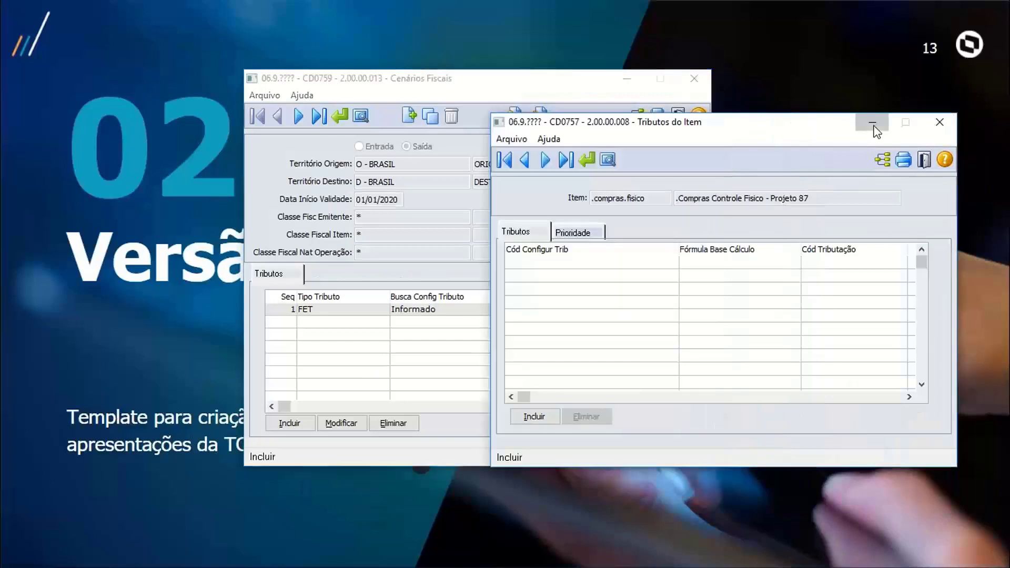
{"action": "left_click", "coordinate": [870, 124]}
{"action": "left_click_drag", "start_coordinate": [547, 84], "coordinate": [762, 72]}
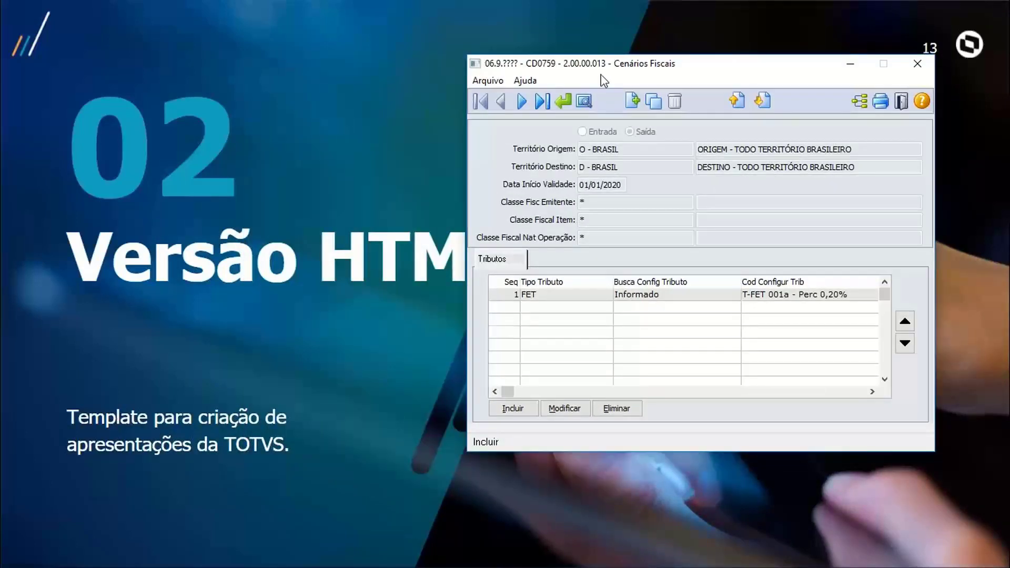
{"action": "left_click_drag", "start_coordinate": [601, 64], "coordinate": [594, 109]}
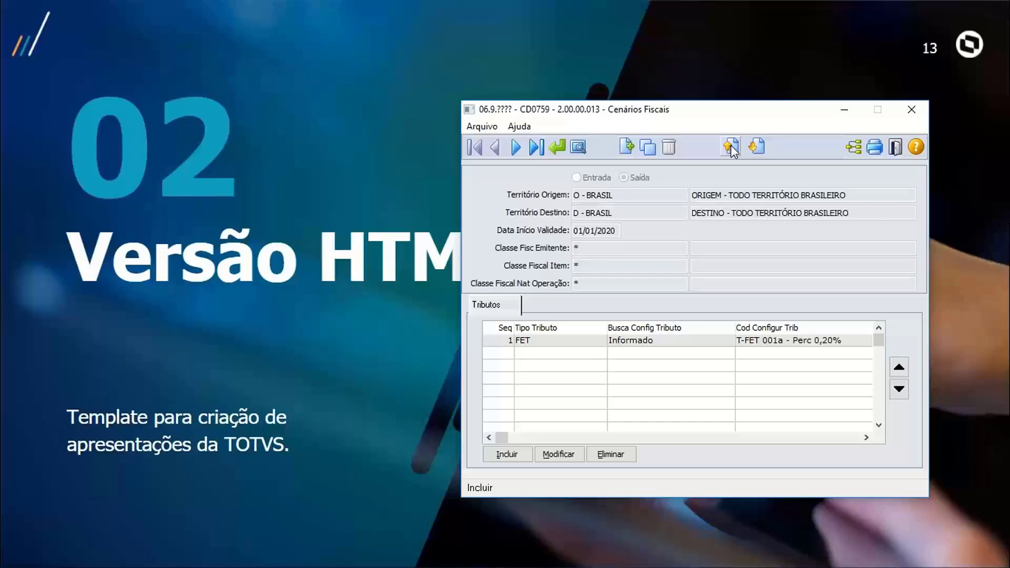
{"action": "left_click", "coordinate": [843, 113]}
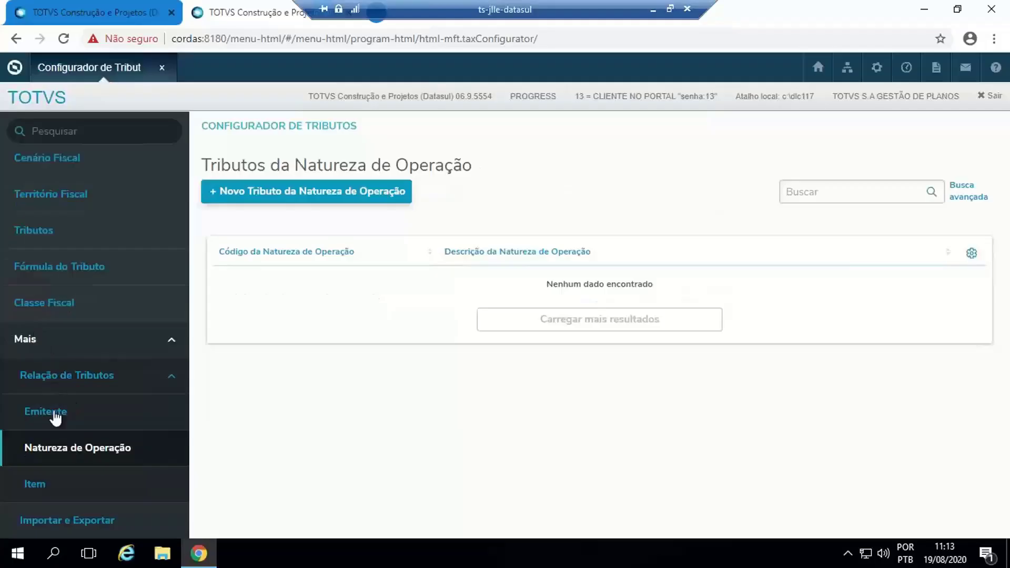
- Open Importar e Exportar, examine the import parameters and file attachment area, and select the Exportar option
{"action": "left_click", "coordinate": [96, 521]}
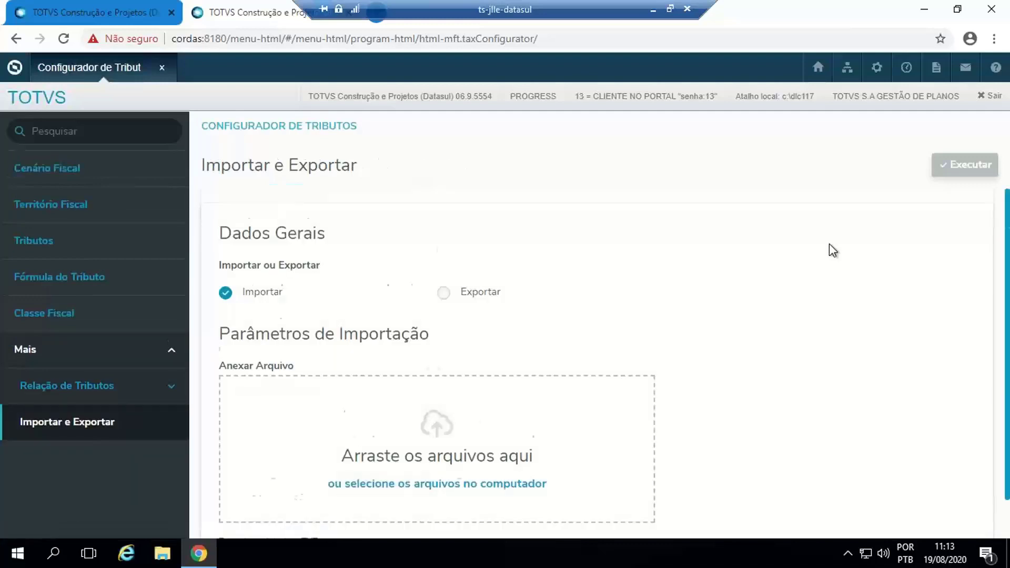
{"action": "scroll", "coordinate": [829, 244], "scroll_direction": "down", "scroll_amount": 1}
{"action": "scroll", "coordinate": [747, 238], "scroll_direction": "up", "scroll_amount": 1}
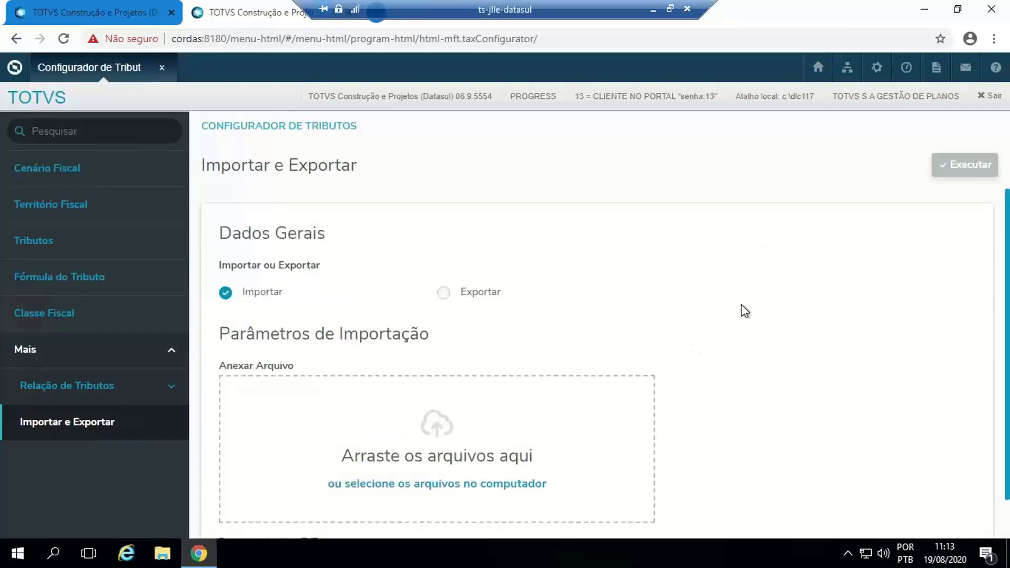
{"action": "scroll", "coordinate": [745, 302], "scroll_direction": "down", "scroll_amount": 1}
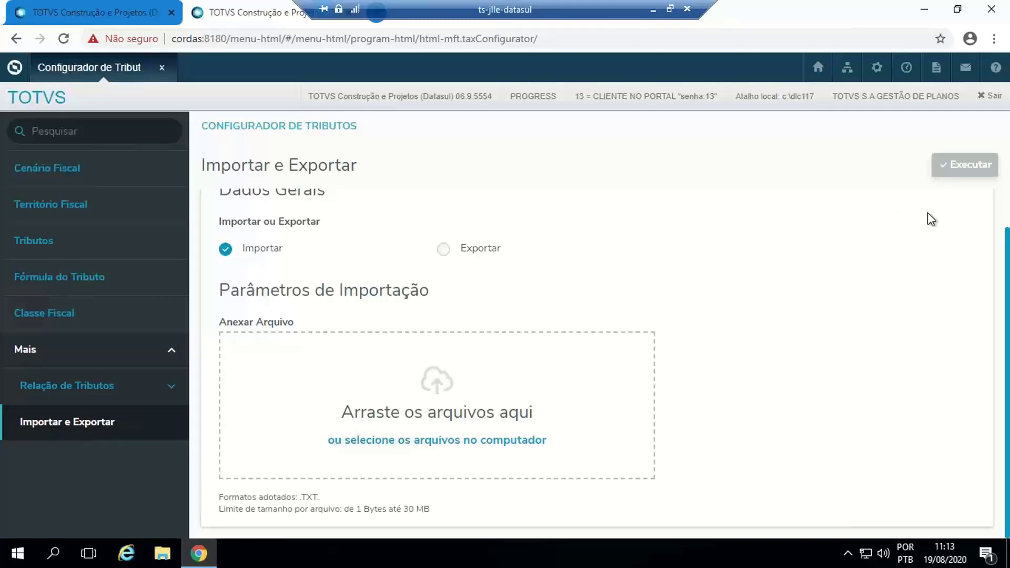
{"action": "left_click", "coordinate": [445, 250]}
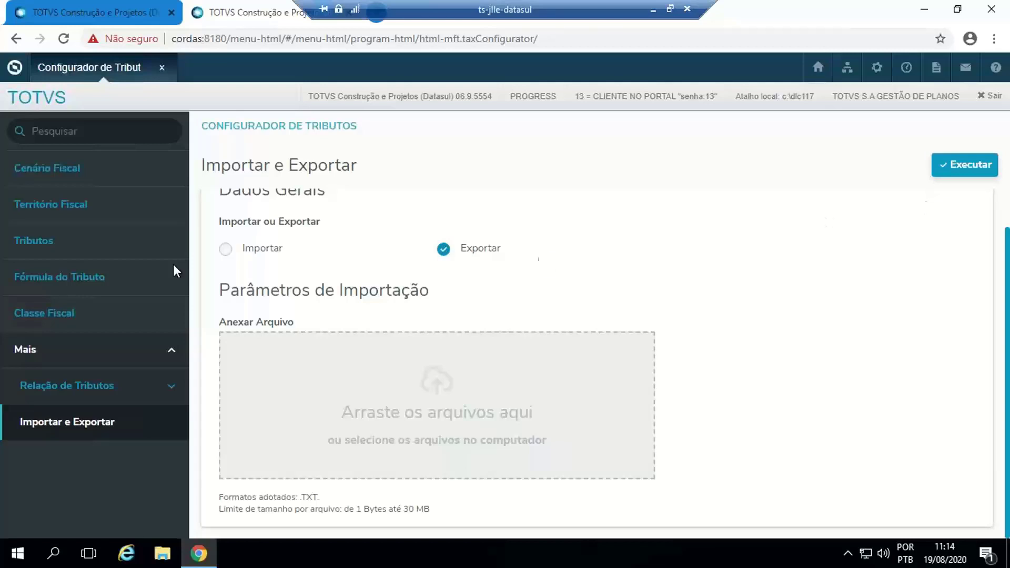
- Show the narrative of the Vendas p/ São Paulo fiscal scenario and start the guided inclusion of a new Cenário Fiscal
{"action": "left_click", "coordinate": [55, 170]}
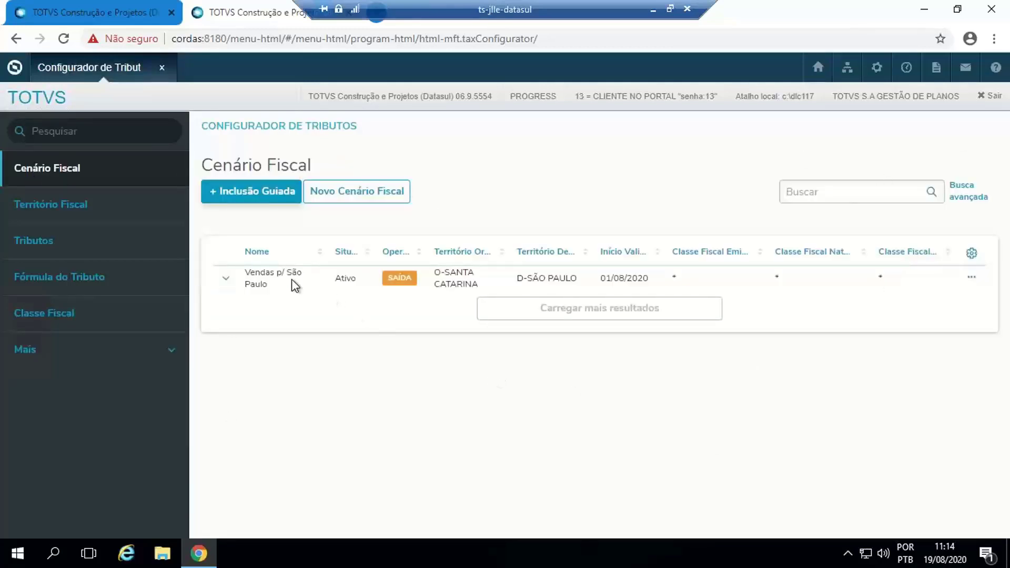
{"action": "left_click", "coordinate": [227, 281]}
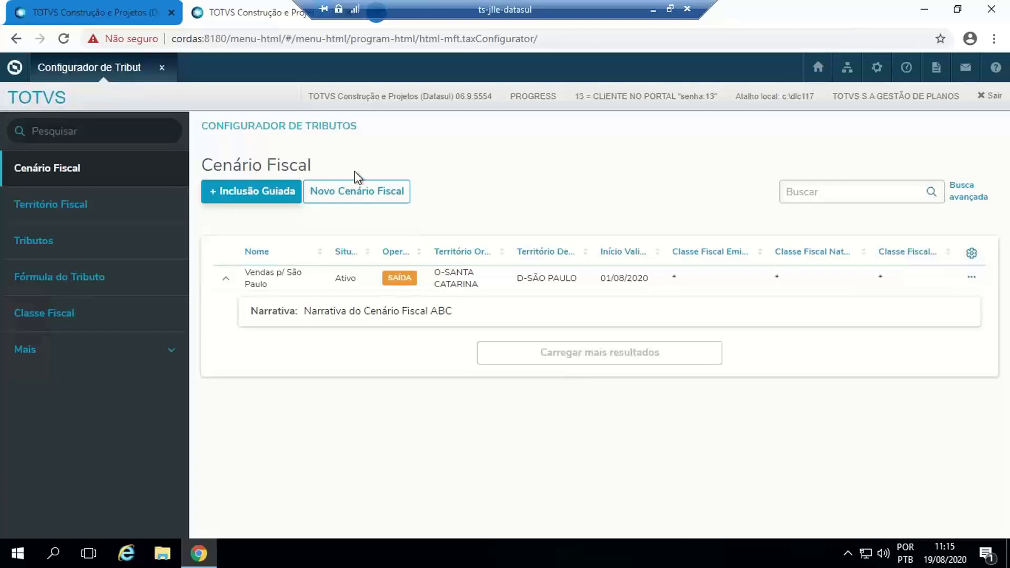
{"action": "left_click", "coordinate": [262, 196]}
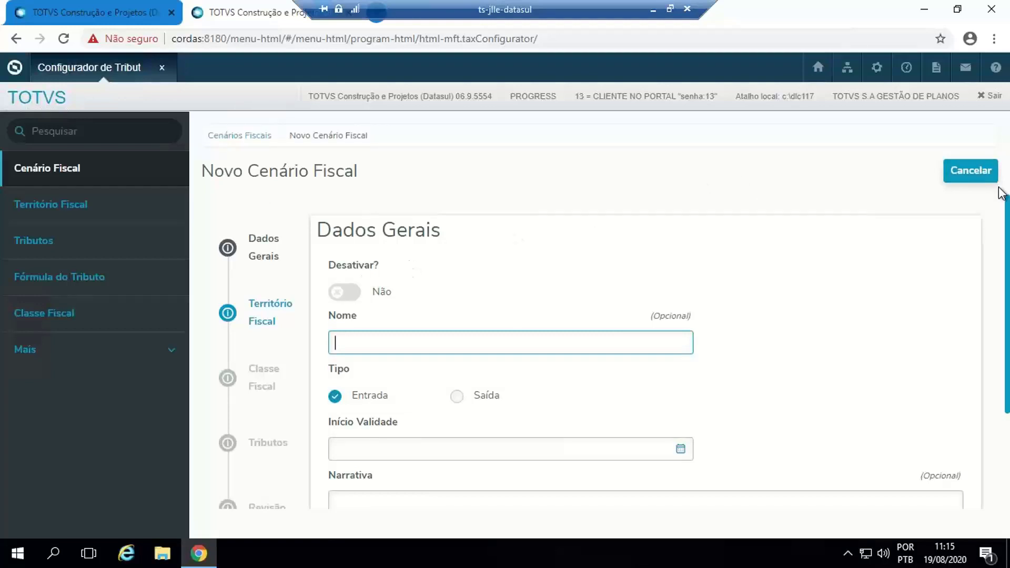
{"action": "mouse_move", "coordinate": [1007, 263]}
{"action": "left_mouse_down"}
{"action": "mouse_move", "coordinate": [1007, 303]}
{"action": "mouse_move", "coordinate": [1007, 274]}
{"action": "left_mouse_up"}
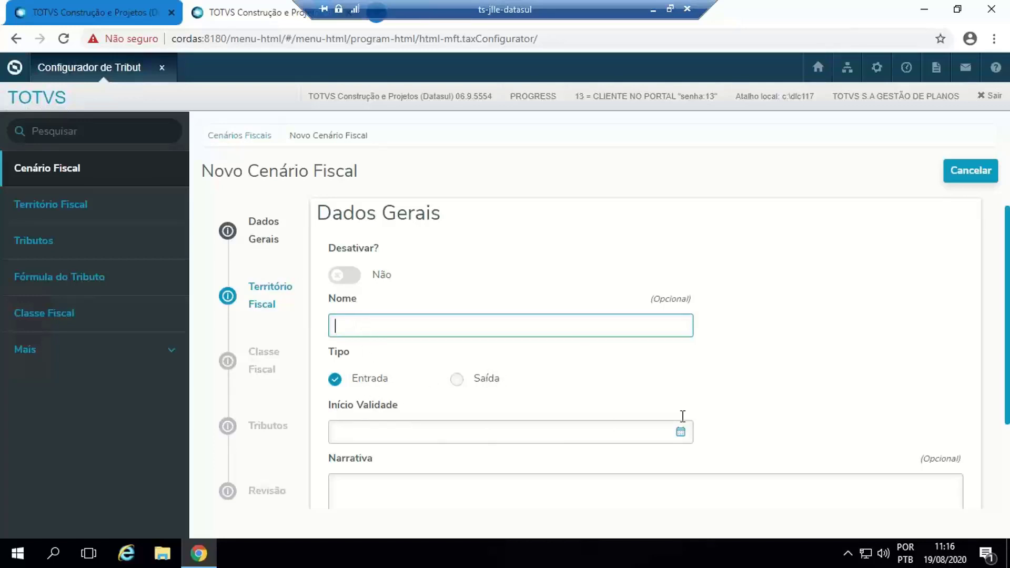
{"action": "left_click_drag", "start_coordinate": [1007, 247], "coordinate": [1008, 275]}
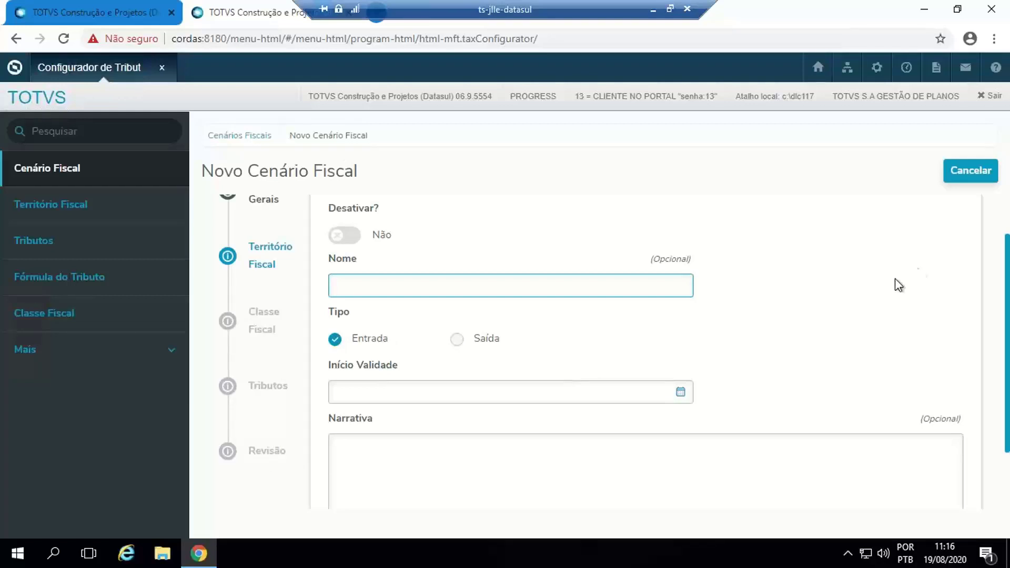
{"action": "scroll", "coordinate": [1006, 256], "scroll_direction": "up", "scroll_amount": 1}
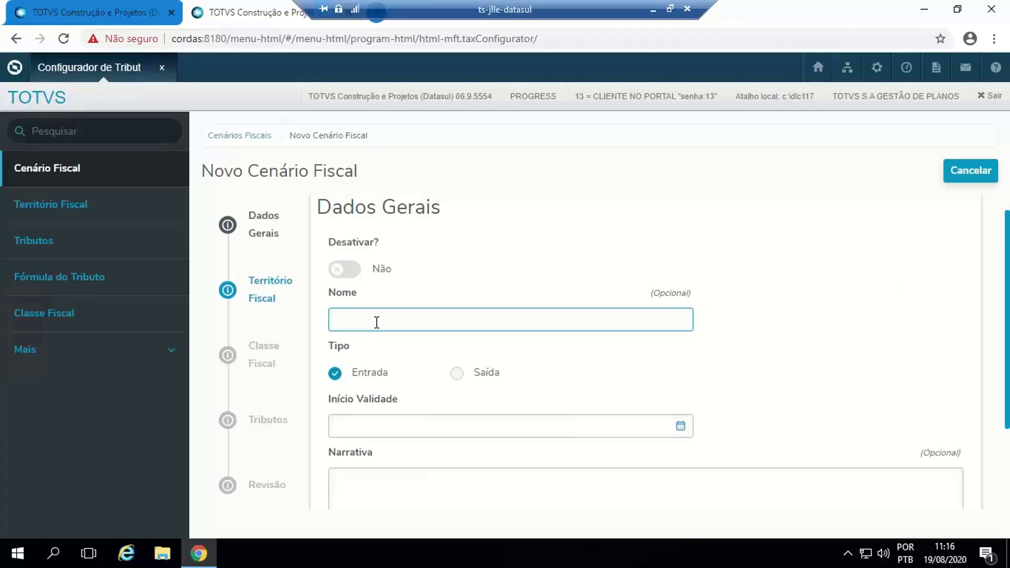
- Name the new scenario Cenario ABC, set its type to Saída and its Início Validade to 19/08/2020
{"action": "type", "text": "Cenario ABC"}
{"action": "key", "text": "Tab"}
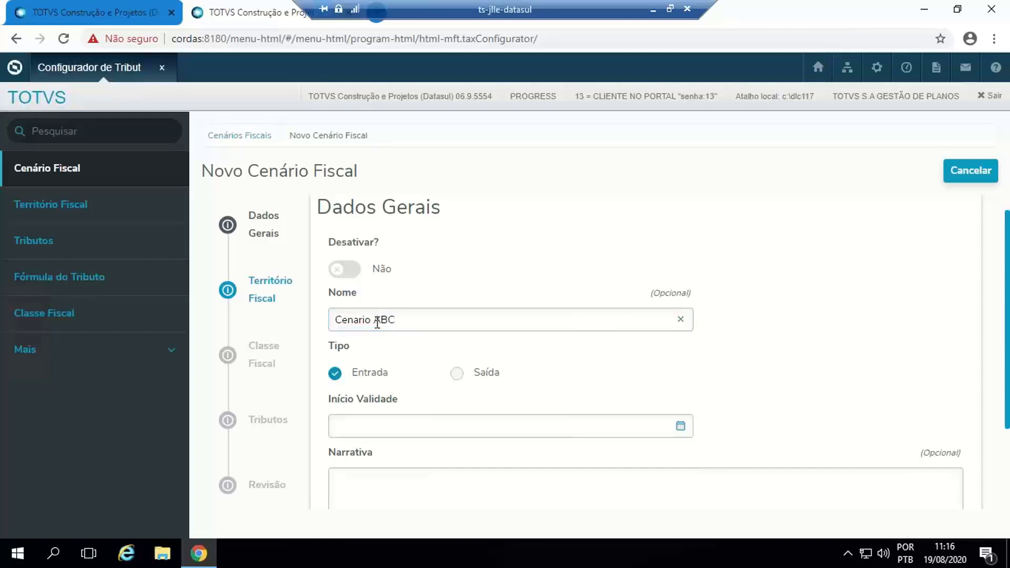
{"action": "left_click", "coordinate": [457, 375]}
{"action": "left_click", "coordinate": [684, 429]}
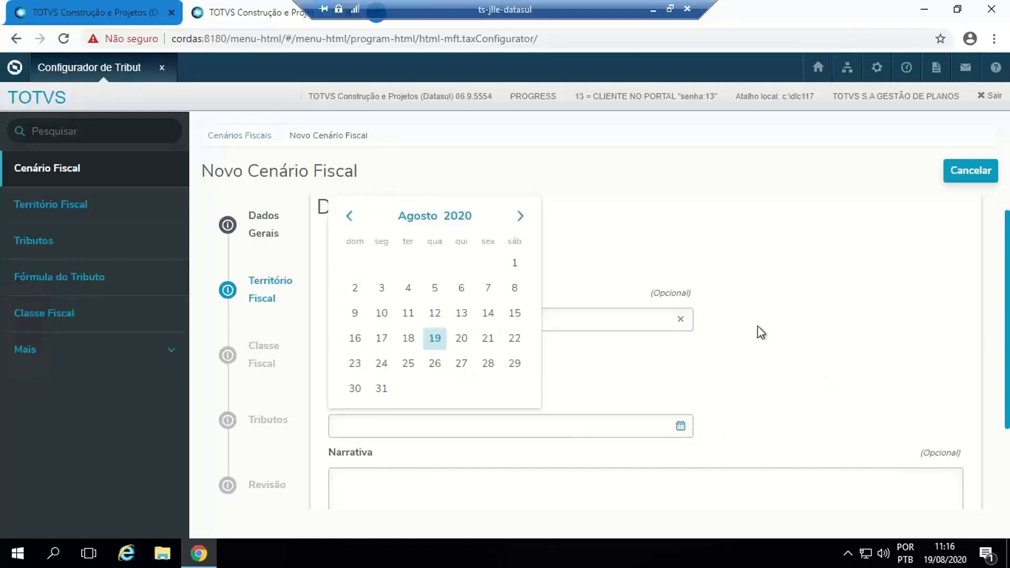
{"action": "left_click", "coordinate": [433, 340]}
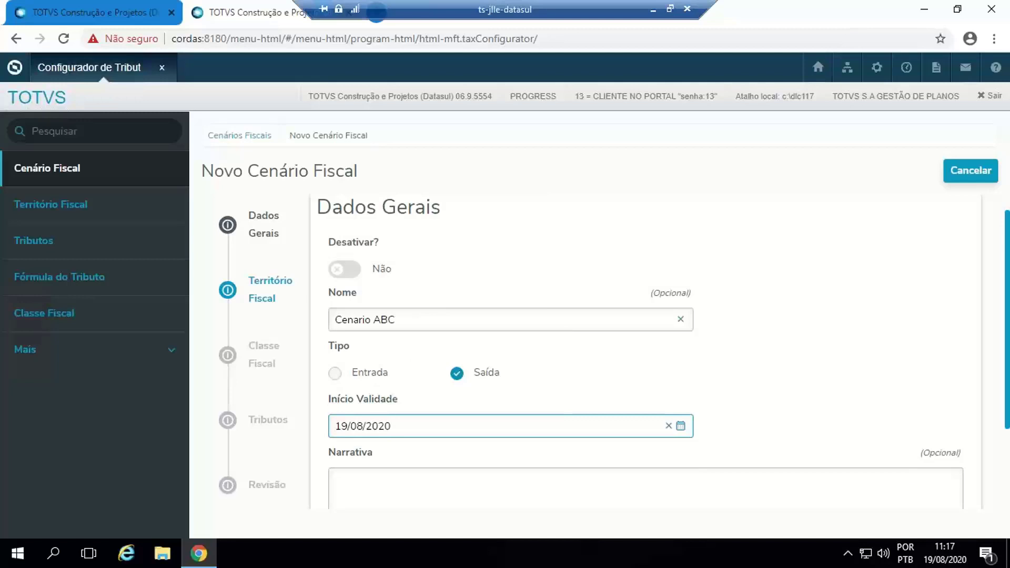
- Paste the copied Lorem ipsum text into the scenario's Narrativa and advance to the Território Fiscal stage
{"action": "right_click", "coordinate": [557, 483]}
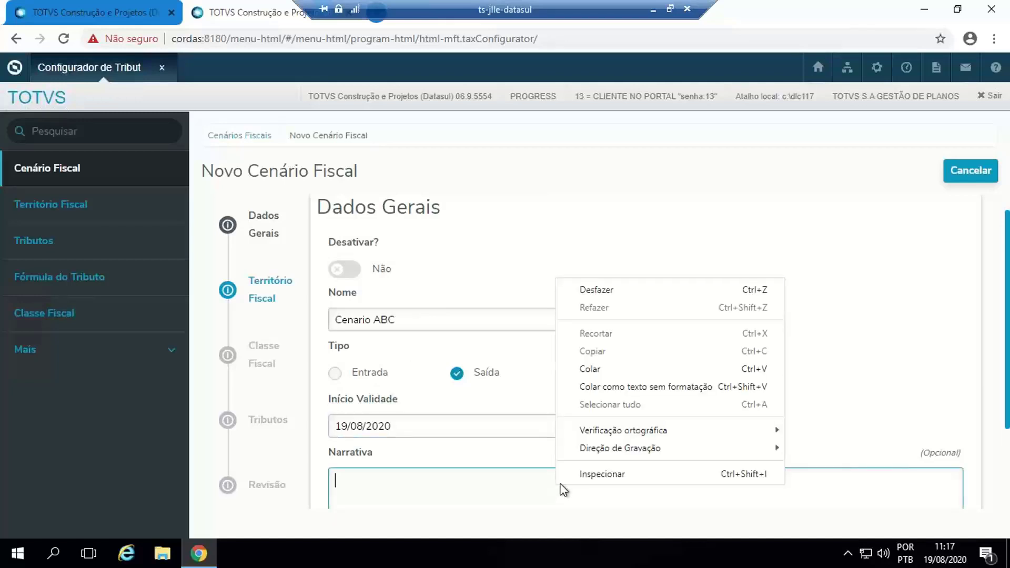
{"action": "left_click", "coordinate": [633, 371]}
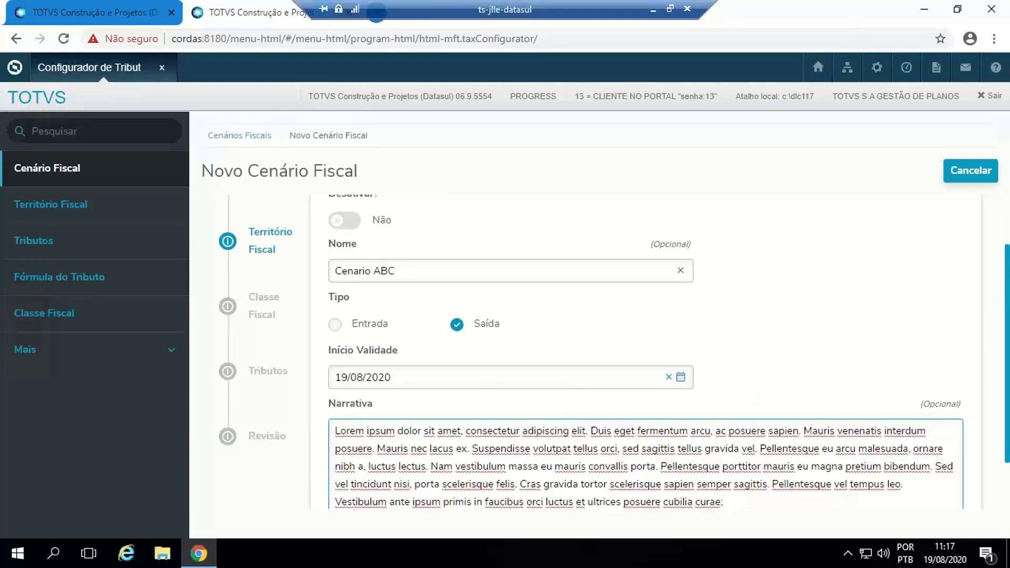
{"action": "scroll", "coordinate": [947, 331], "scroll_direction": "down", "scroll_amount": 2}
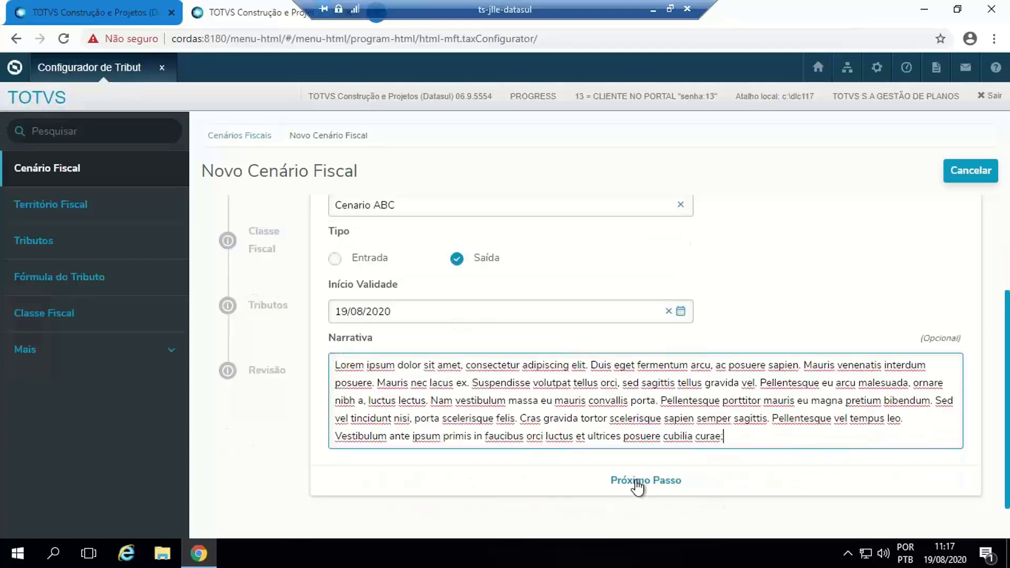
{"action": "left_click", "coordinate": [636, 483]}
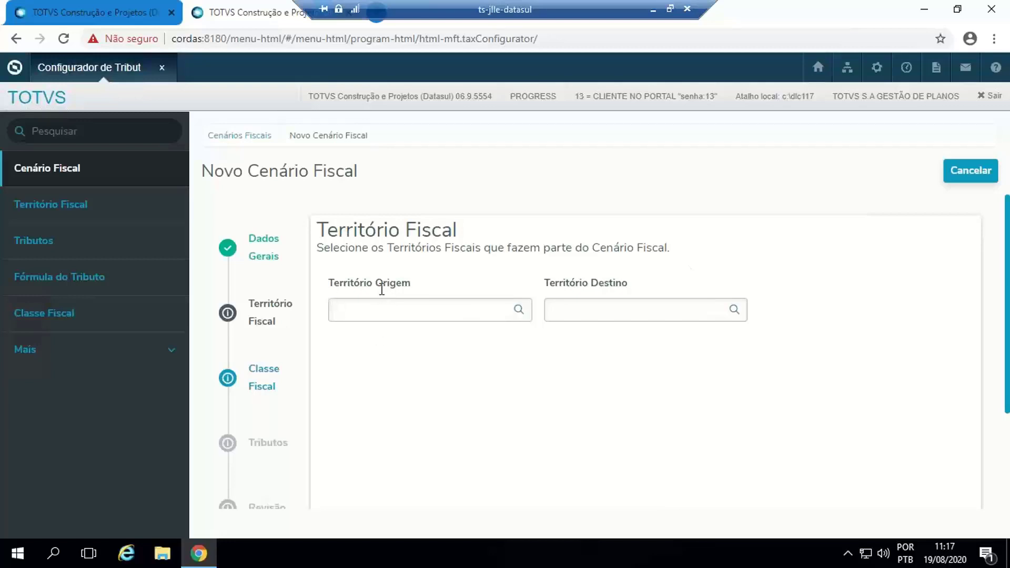
- Choose O-SANTA CATARINA as Território Origem and D-BRASIL as Território Destino, and advance to the Classe Fiscal stage
{"action": "left_click", "coordinate": [520, 311]}
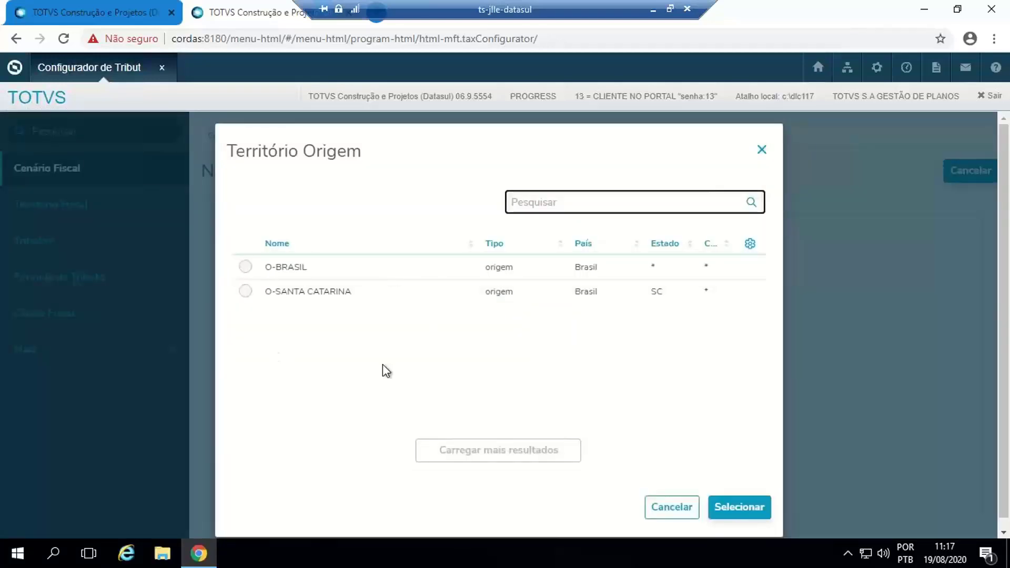
{"action": "left_click", "coordinate": [245, 291]}
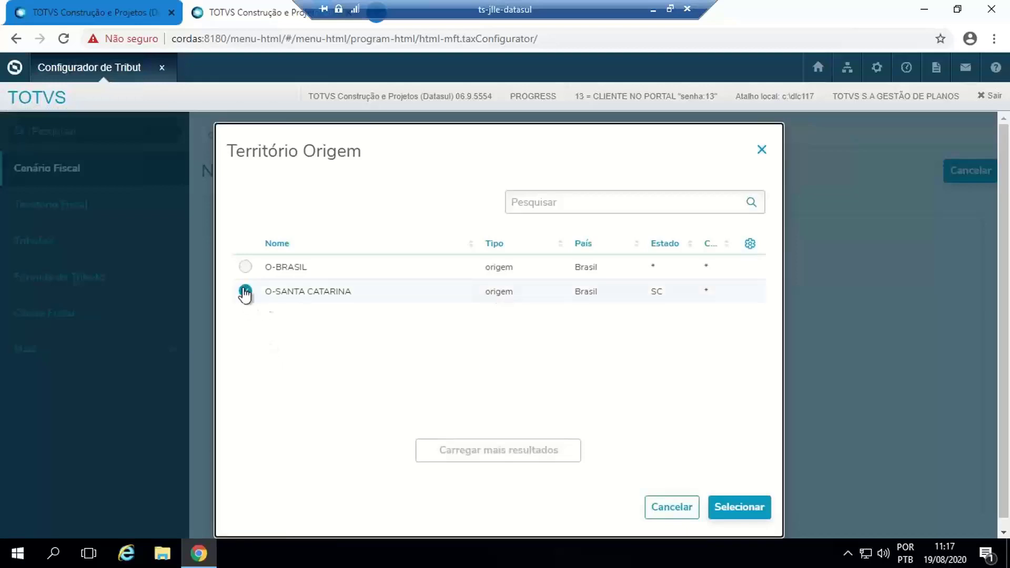
{"action": "left_click", "coordinate": [748, 509]}
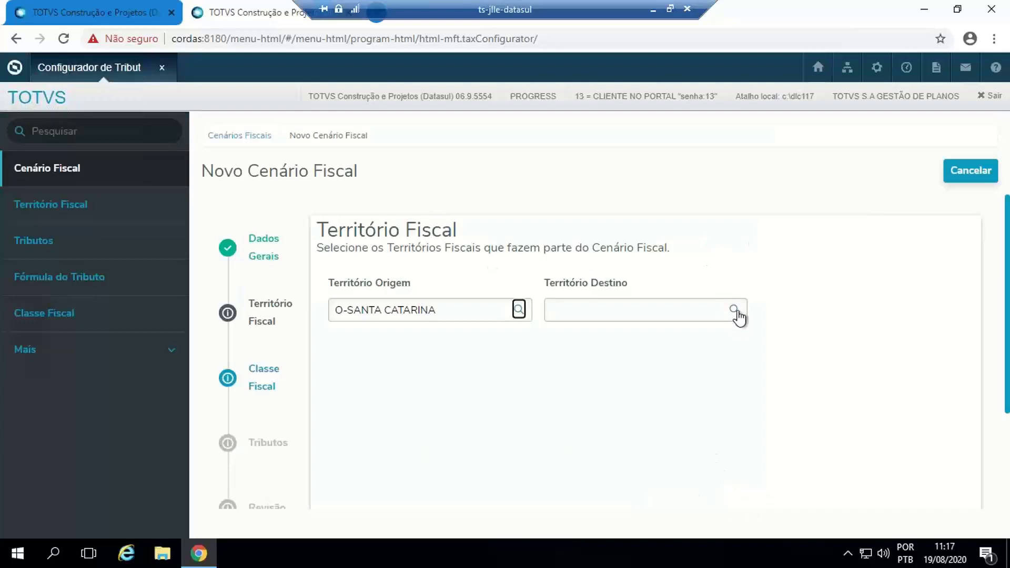
{"action": "left_click", "coordinate": [735, 309]}
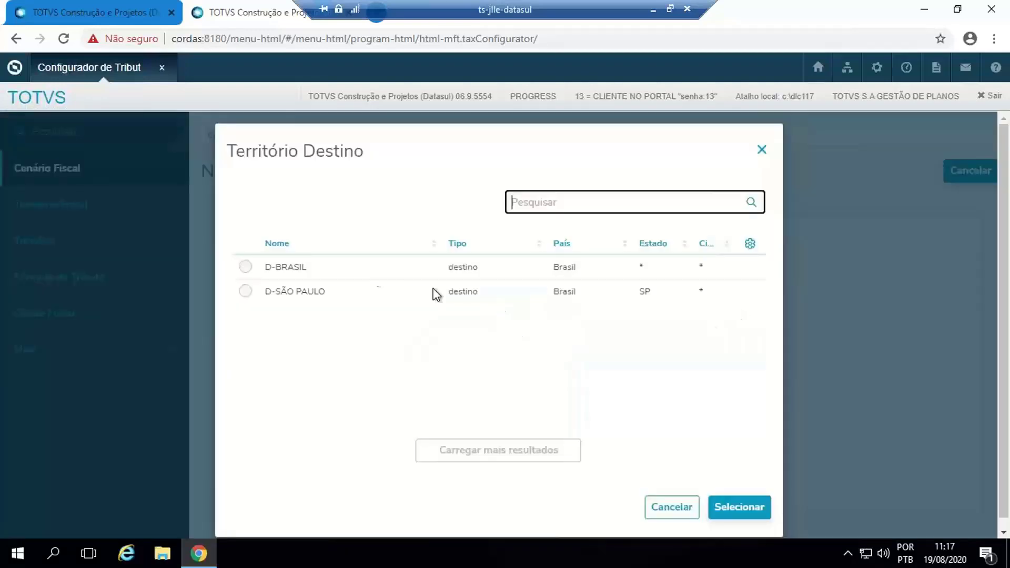
{"action": "left_click", "coordinate": [245, 267]}
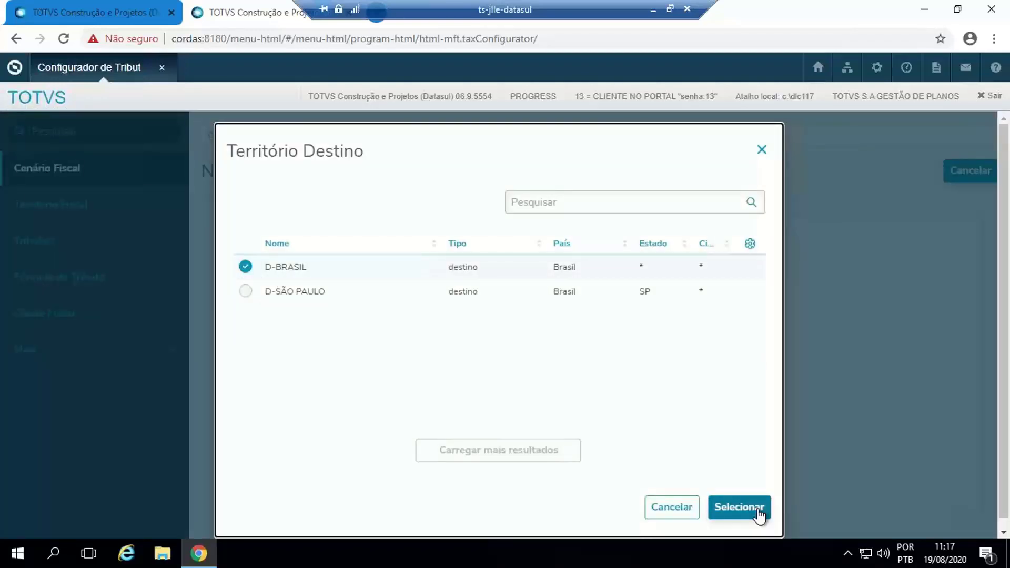
{"action": "left_click", "coordinate": [759, 510]}
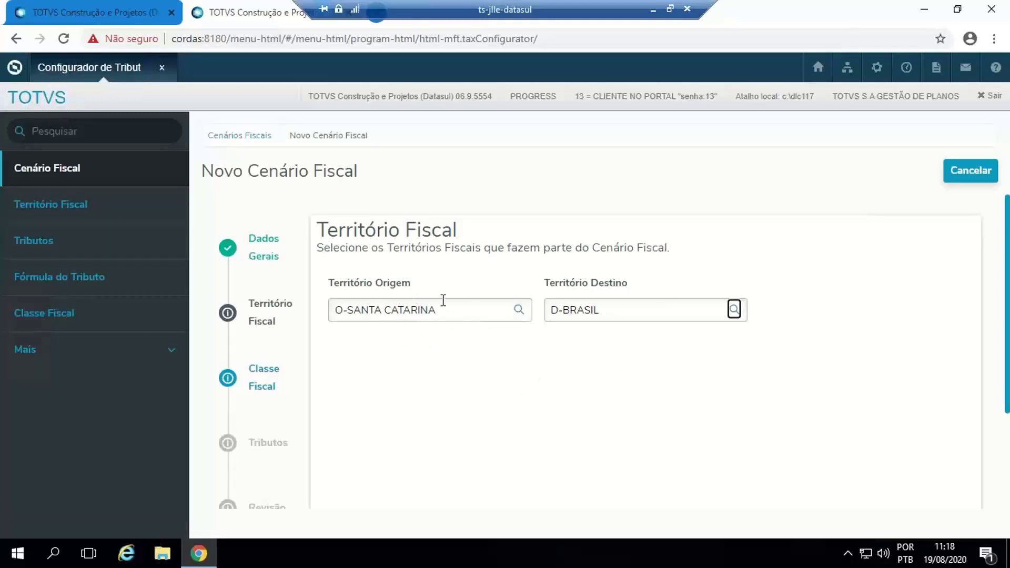
{"action": "scroll", "coordinate": [929, 337], "scroll_direction": "down", "scroll_amount": 3}
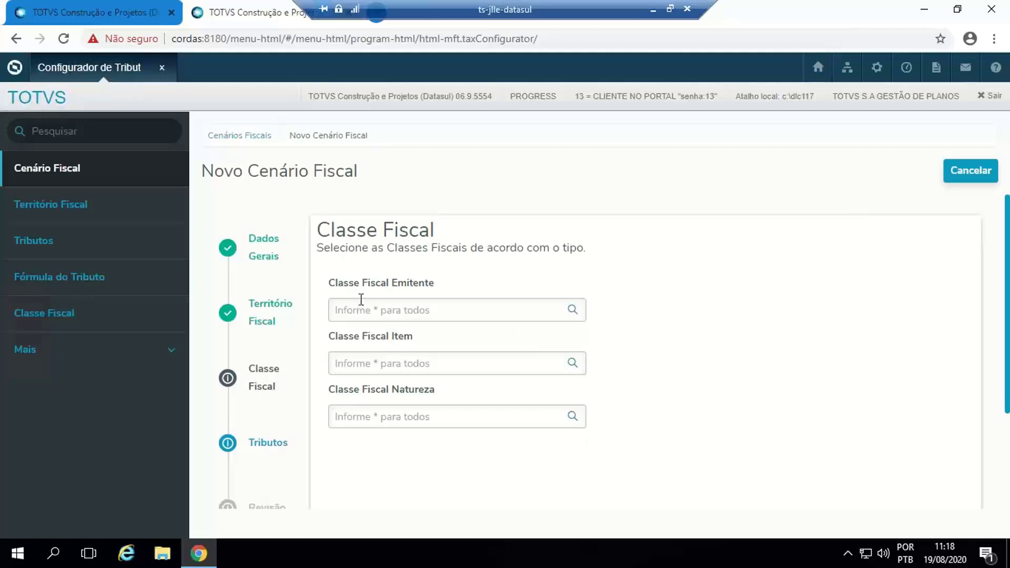
- Set the Emitente, Item and Natureza fiscal classes to * (Todos) and advance to the Tributos stage
{"action": "left_click", "coordinate": [573, 311]}
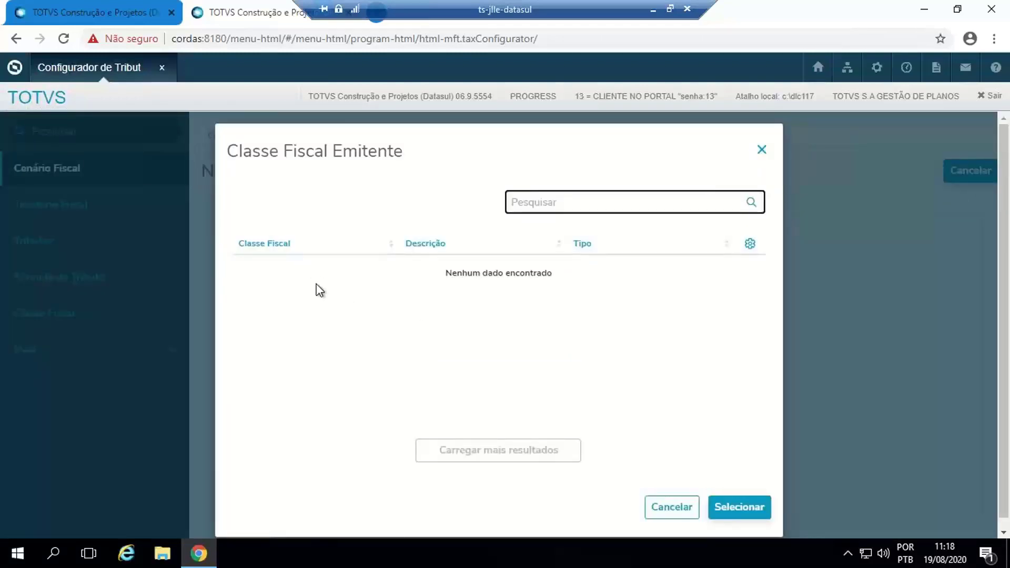
{"action": "left_click", "coordinate": [671, 509]}
{"action": "left_click", "coordinate": [451, 316]}
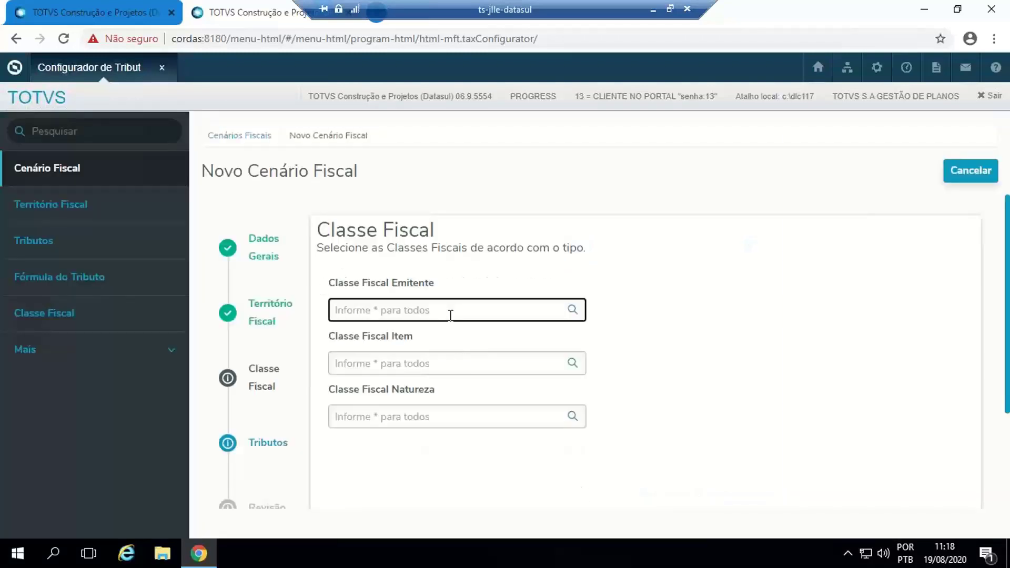
{"action": "type", "text": "*"}
{"action": "key", "text": "Tab"}
{"action": "type", "text": "*"}
{"action": "key", "text": "Tab"}
{"action": "type", "text": "*"}
{"action": "key", "text": "Tab"}
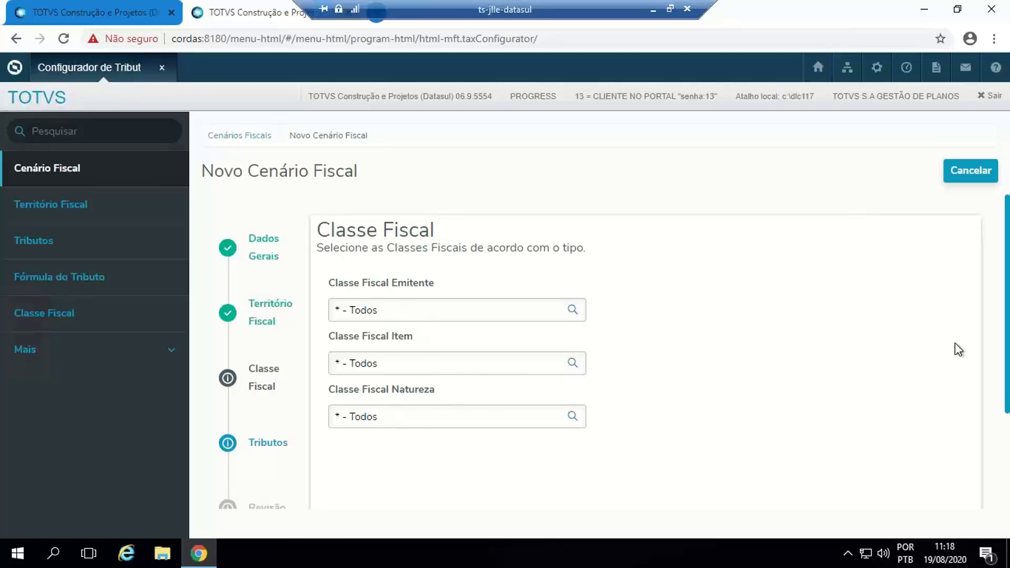
{"action": "scroll", "coordinate": [959, 352], "scroll_direction": "down", "scroll_amount": 3}
{"action": "left_click", "coordinate": [825, 482]}
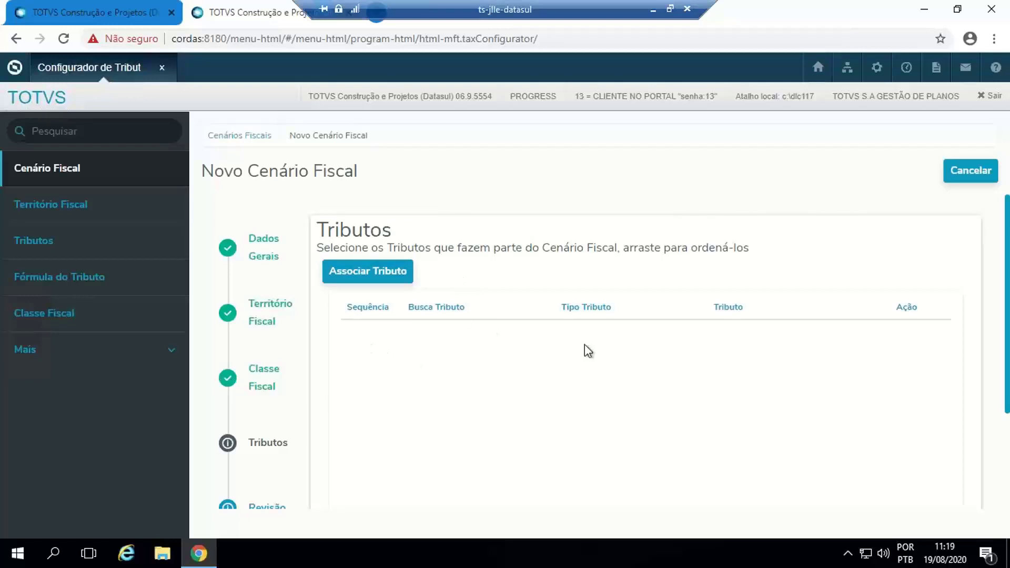
- Start associating a tax with the scenario, view its Busca Tributo por options, and switch to the legacy CD0759 Cenários Fiscais program
{"action": "left_click", "coordinate": [365, 270]}
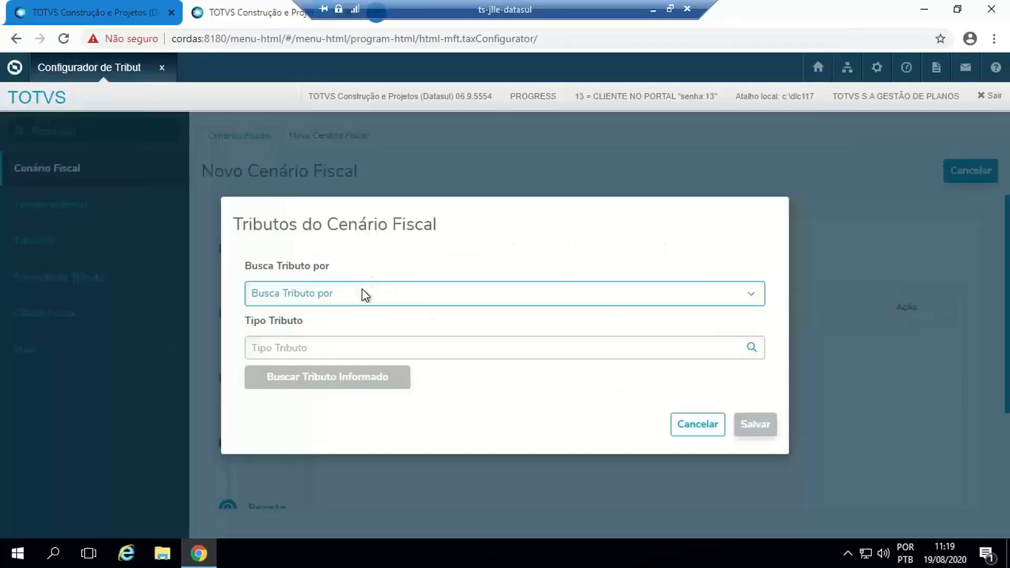
{"action": "left_click", "coordinate": [756, 295]}
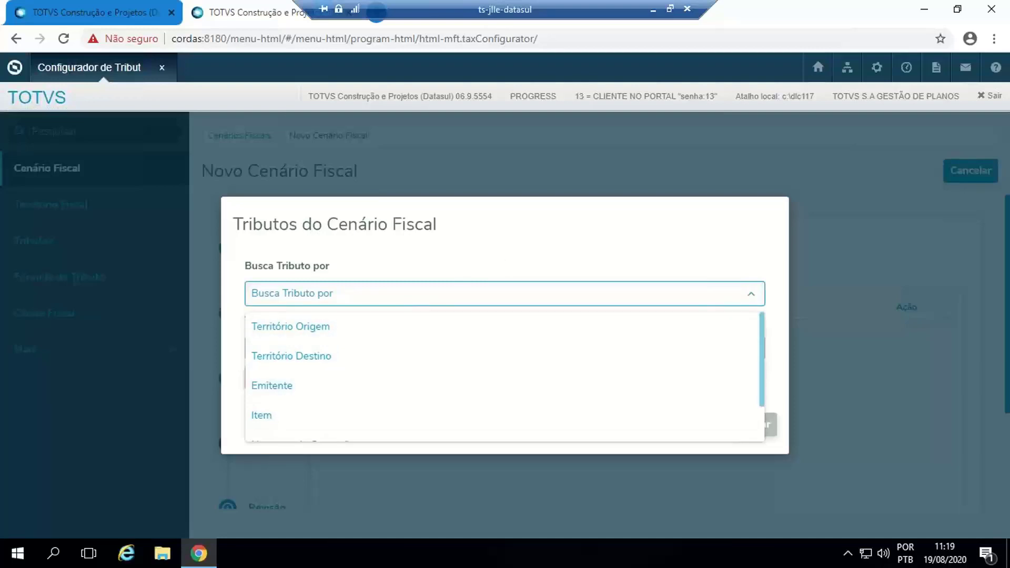
{"action": "key", "text": "alt+Tab"}
{"action": "left_click_drag", "start_coordinate": [708, 103], "coordinate": [714, 61]}
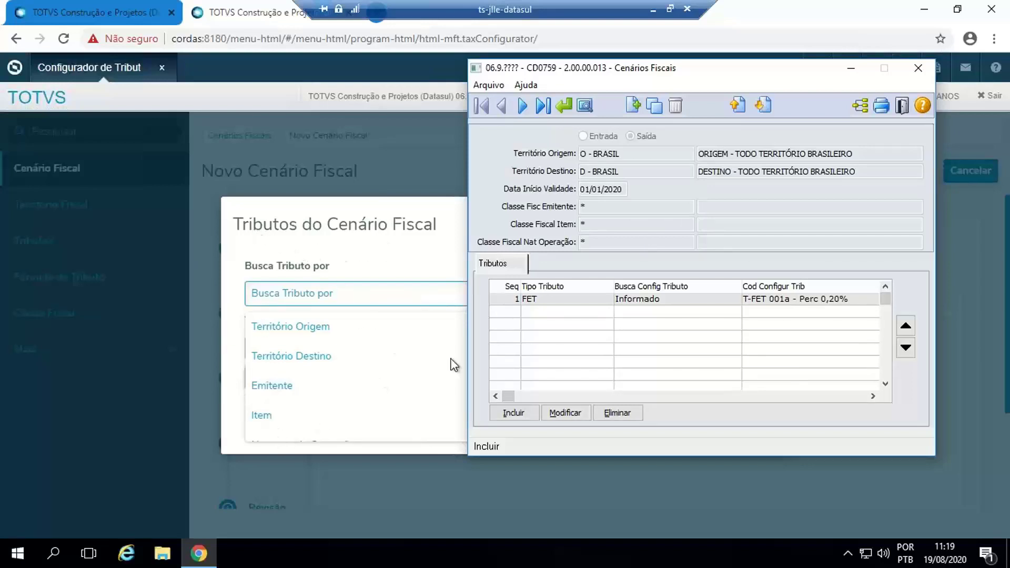
- View the legacy tax inclusion form's Busca Tributo options, try Informado, and leave the legacy program without saving
{"action": "left_click", "coordinate": [514, 413]}
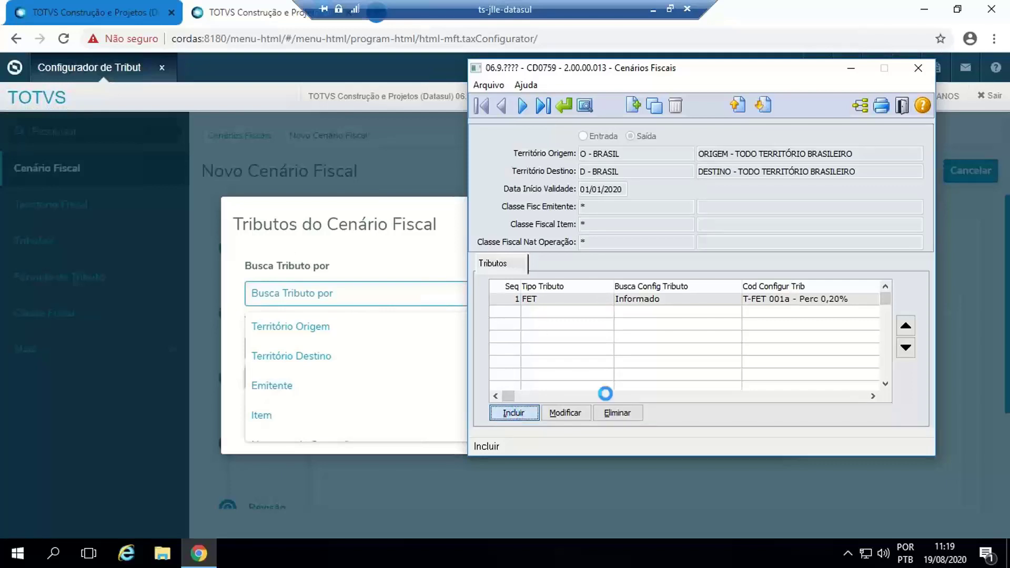
{"action": "left_click_drag", "start_coordinate": [1009, 1], "coordinate": [805, 67]}
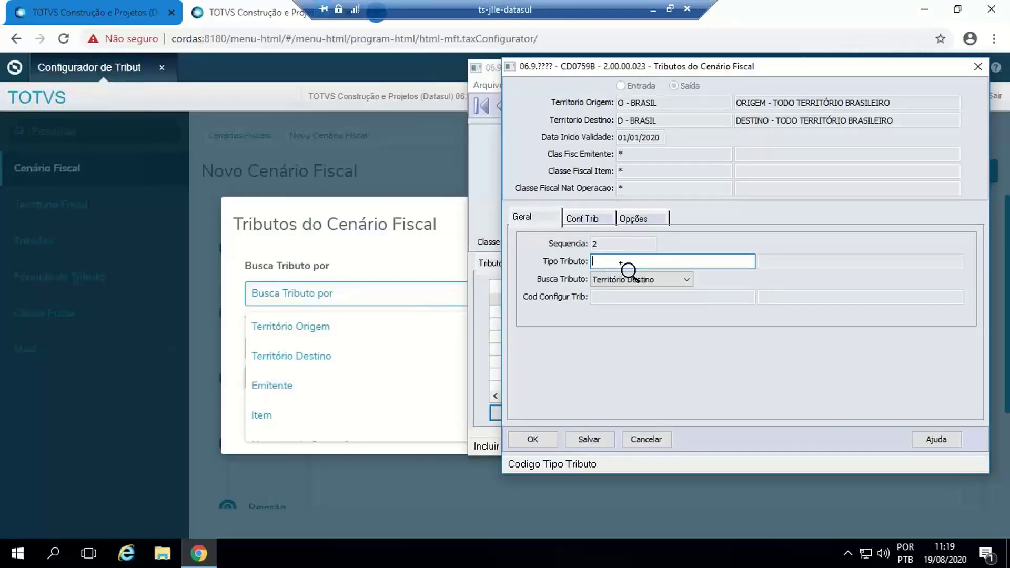
{"action": "left_click", "coordinate": [667, 285]}
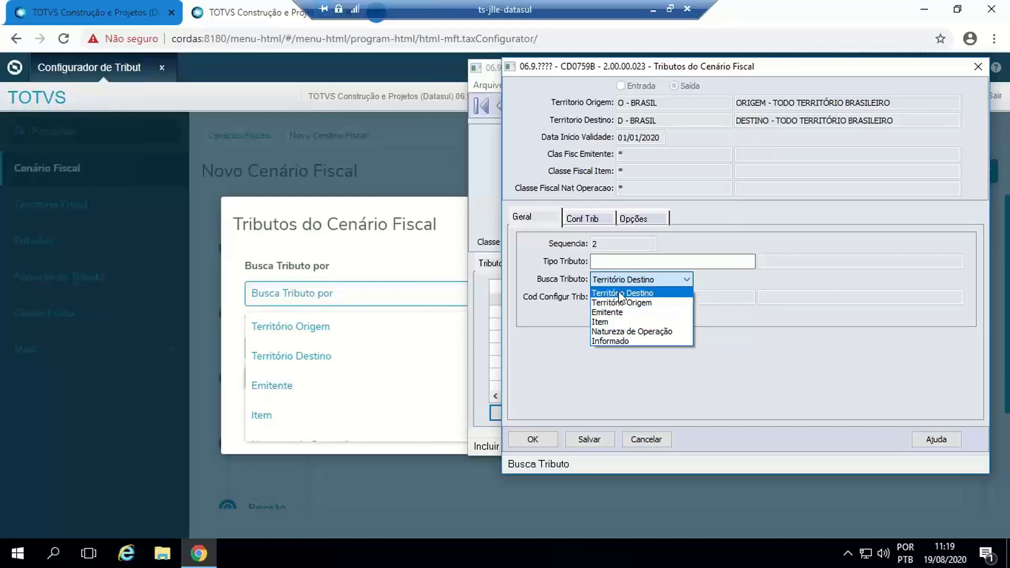
{"action": "left_click", "coordinate": [615, 341]}
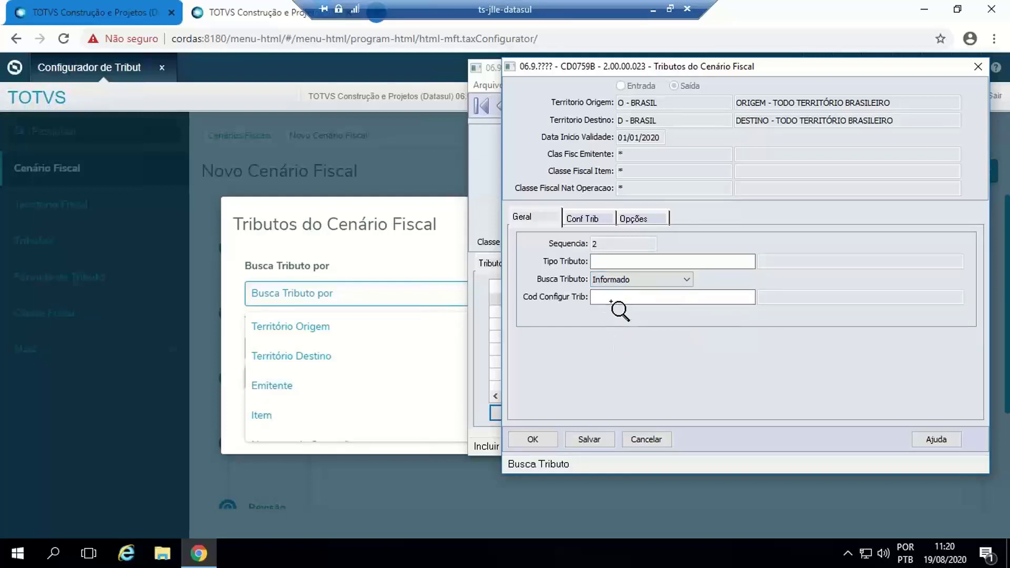
{"action": "left_click", "coordinate": [972, 71]}
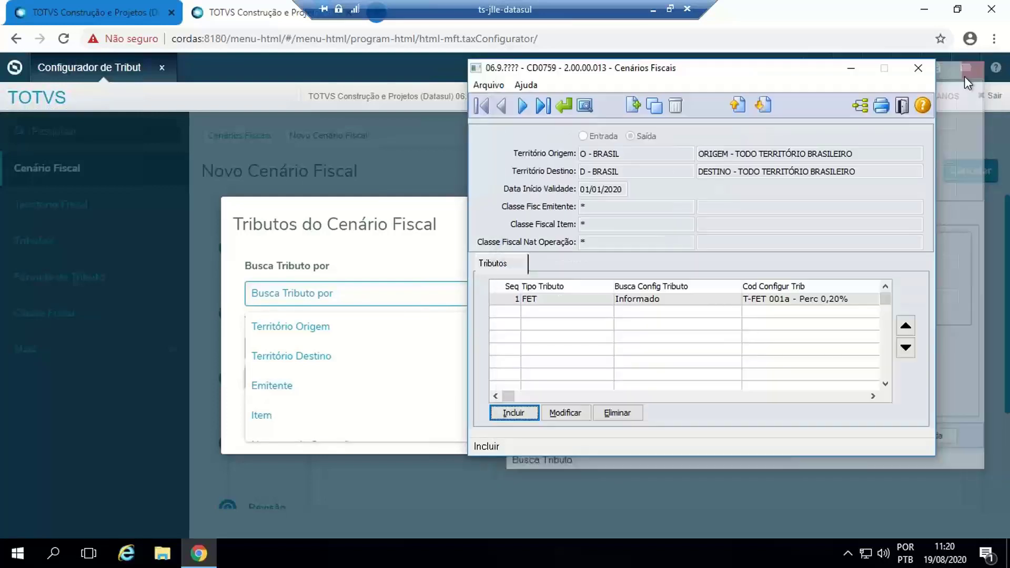
{"action": "left_click_drag", "start_coordinate": [776, 68], "coordinate": [1009, 89]}
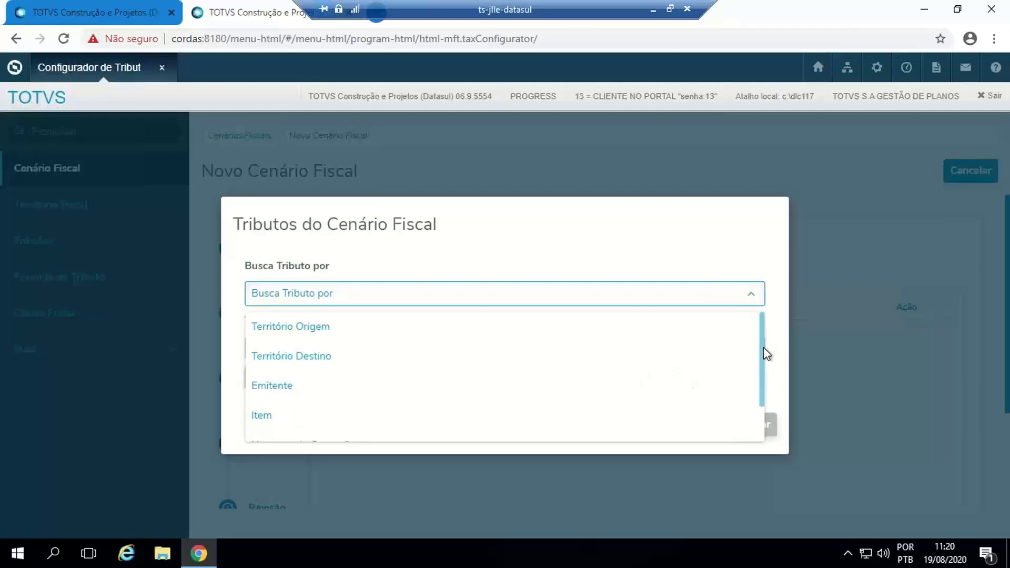
- Set Busca Tributo por to Informado, check the Tipo Tributo and informed tax lookups, and cancel the association
{"action": "scroll", "coordinate": [326, 389], "scroll_direction": "down", "scroll_amount": 1}
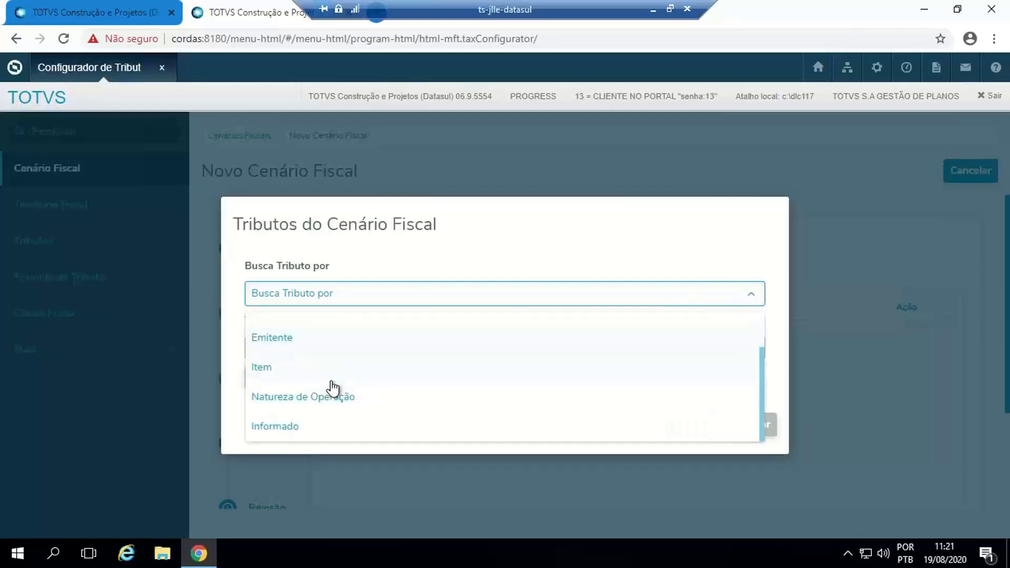
{"action": "left_click", "coordinate": [280, 426]}
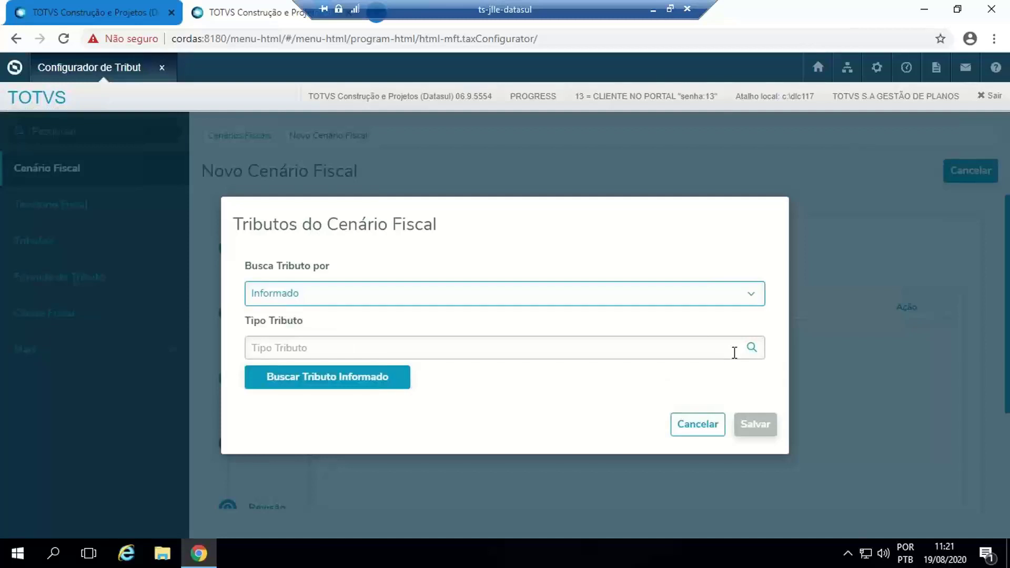
{"action": "left_click", "coordinate": [752, 348]}
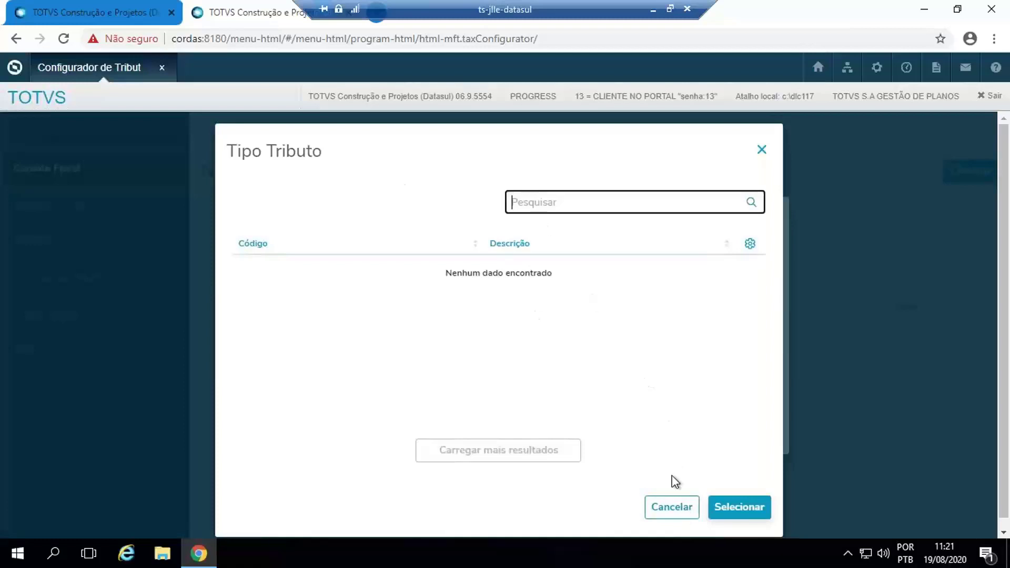
{"action": "left_click", "coordinate": [671, 507]}
{"action": "left_click", "coordinate": [288, 390]}
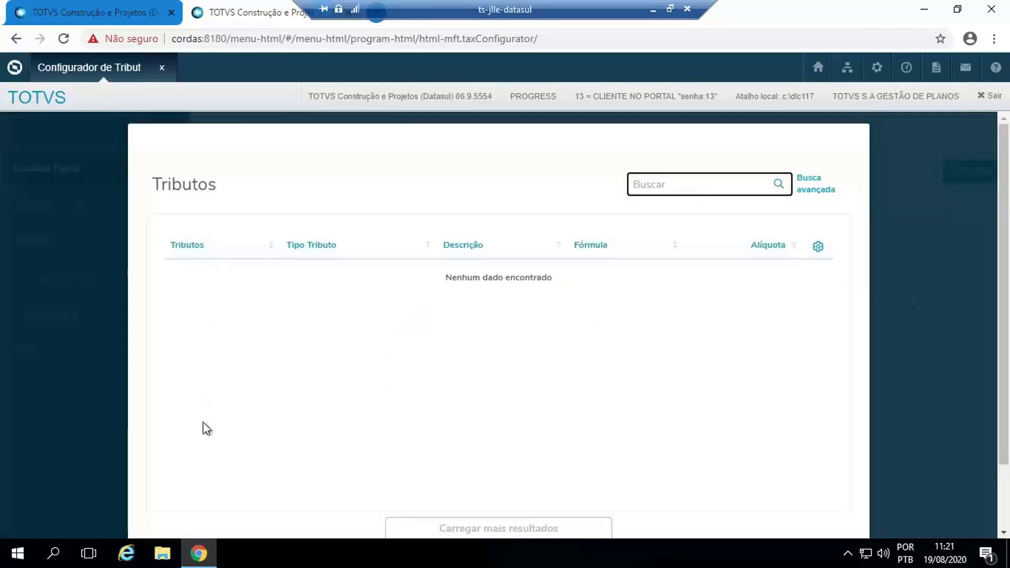
{"action": "scroll", "coordinate": [792, 263], "scroll_direction": "down", "scroll_amount": 3}
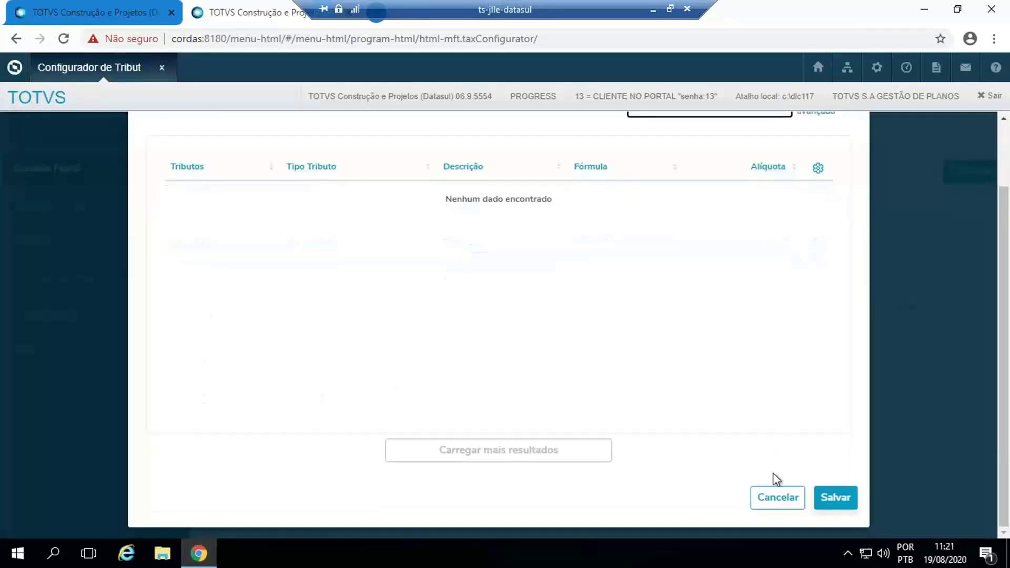
{"action": "left_click", "coordinate": [774, 507]}
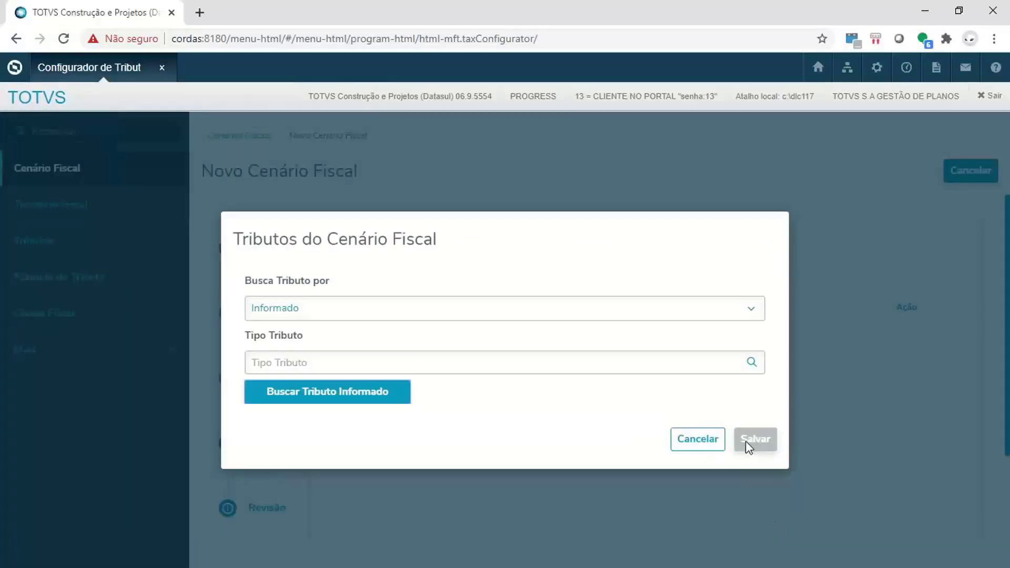
{"action": "left_click", "coordinate": [697, 446]}
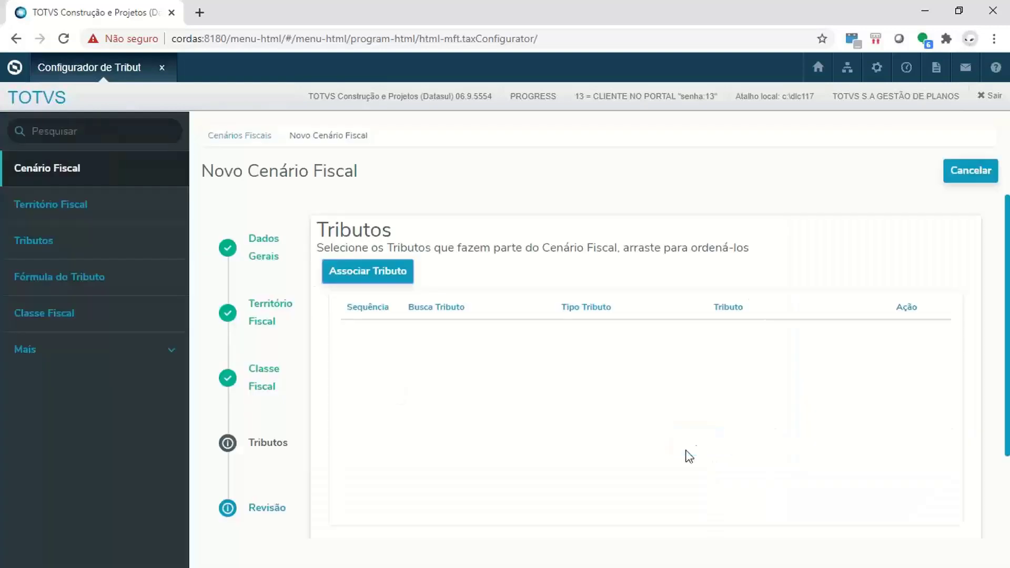
- Review the Cenario ABC summary in the Revisão stage and save the scenario
{"action": "left_click", "coordinate": [256, 510]}
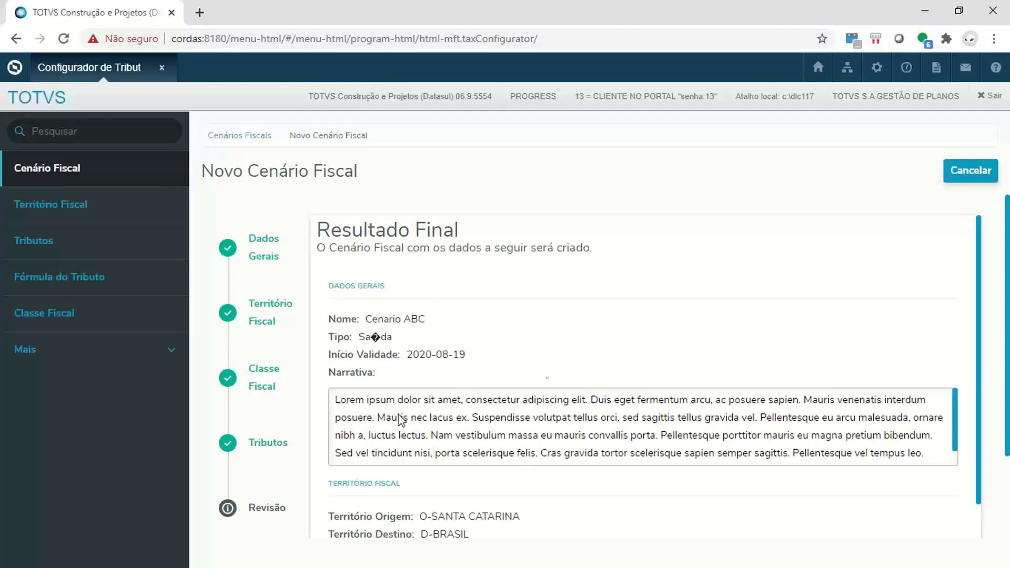
{"action": "scroll", "coordinate": [642, 358], "scroll_direction": "down", "scroll_amount": 3}
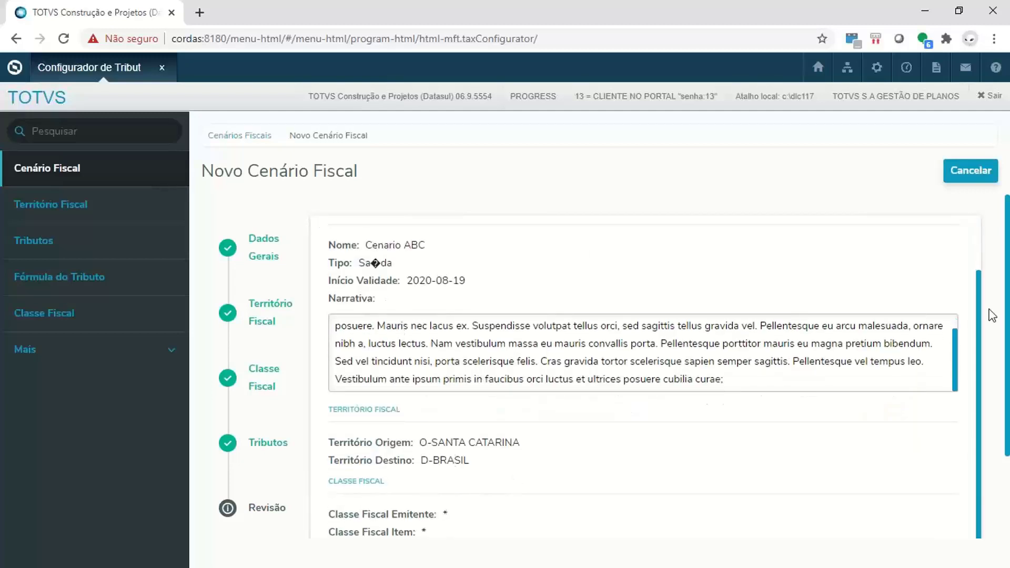
{"action": "scroll", "coordinate": [1006, 289], "scroll_direction": "down", "scroll_amount": 2}
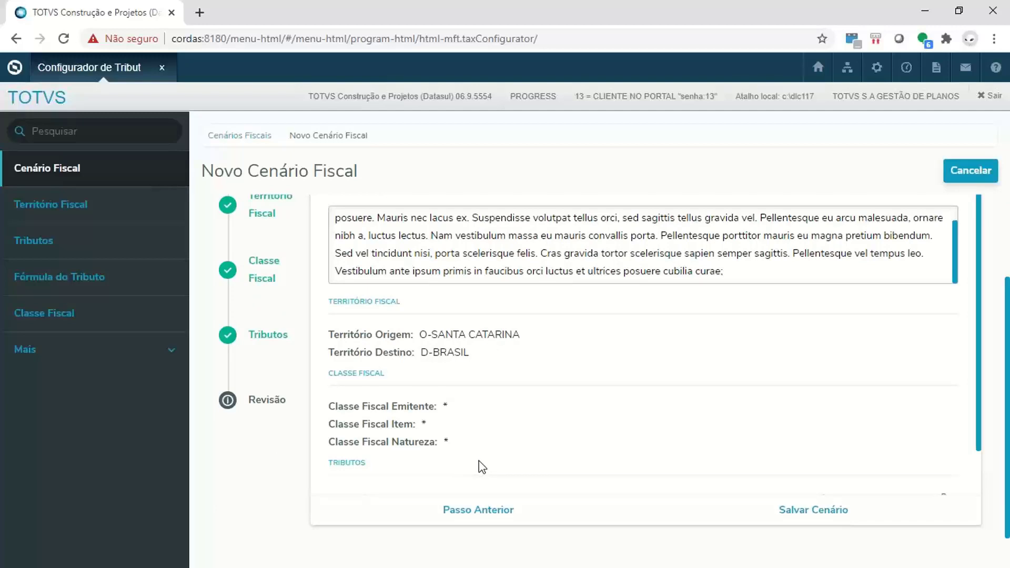
{"action": "left_click", "coordinate": [800, 518]}
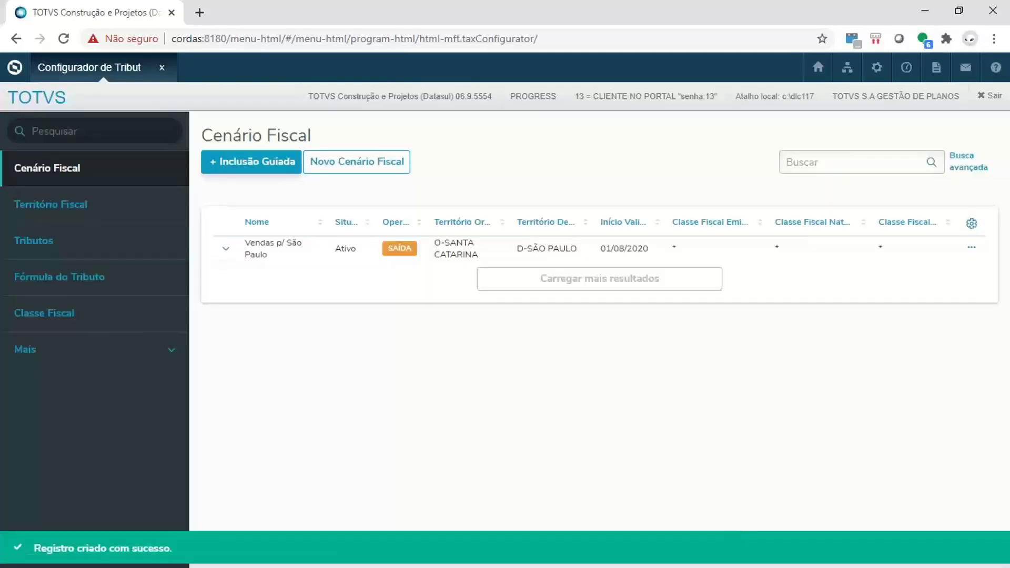
- Start a new fiscal scenario without the guided inclusion, name it Cenario XTPO and set its type to Saída
{"action": "left_click", "coordinate": [341, 163]}
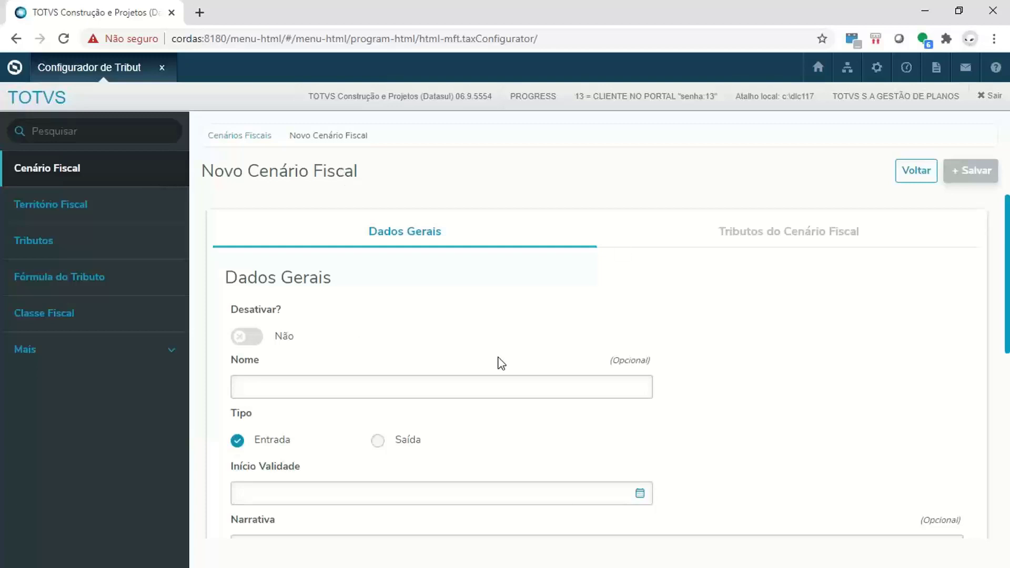
{"action": "scroll", "coordinate": [701, 314], "scroll_direction": "down", "scroll_amount": 7}
{"action": "scroll", "coordinate": [702, 315], "scroll_direction": "up", "scroll_amount": 7}
{"action": "left_click", "coordinate": [383, 391]}
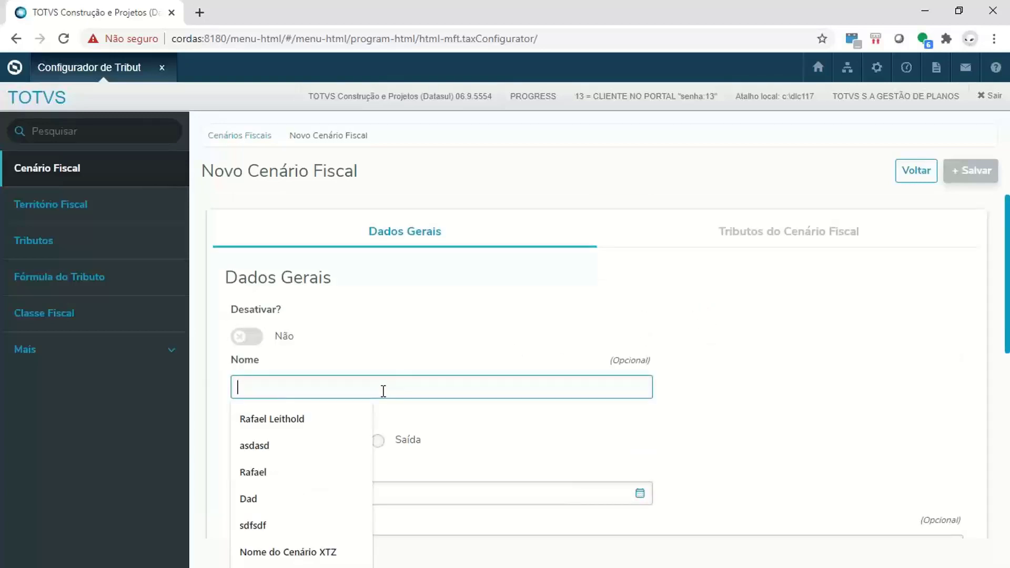
{"action": "type", "text": "Cenario "}
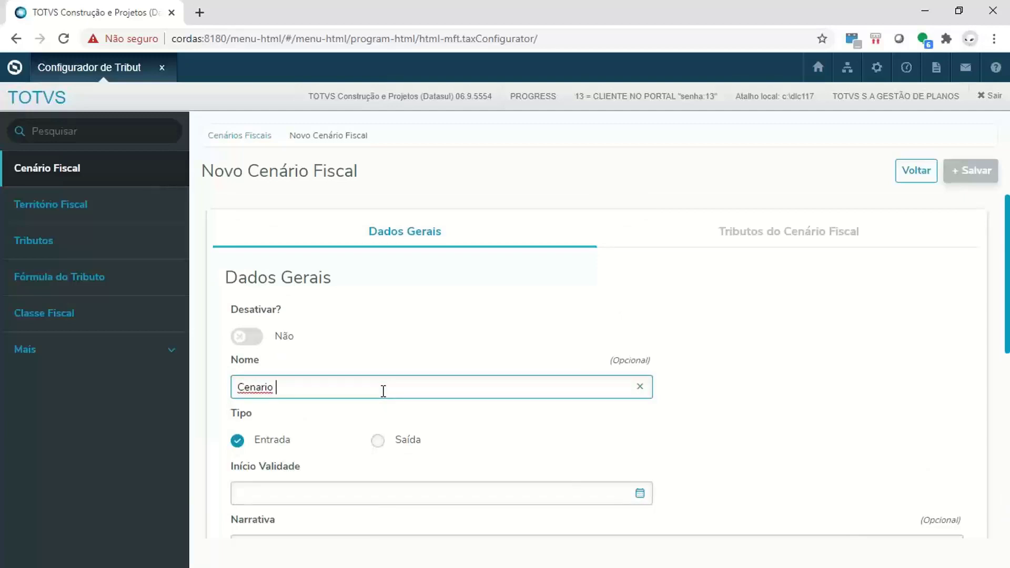
{"action": "type", "text": "XTPO"}
{"action": "left_click", "coordinate": [413, 446]}
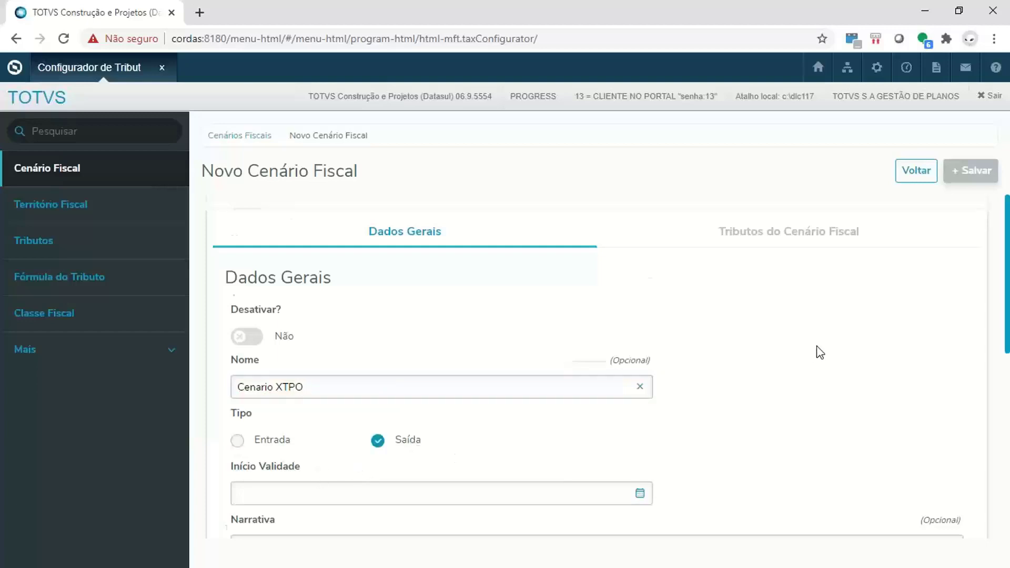
- Set the scenario's Início Validade to 19/08/2020 and its Narrativa to adasda
{"action": "scroll", "coordinate": [736, 316], "scroll_direction": "down", "scroll_amount": 4}
{"action": "left_click", "coordinate": [640, 272]}
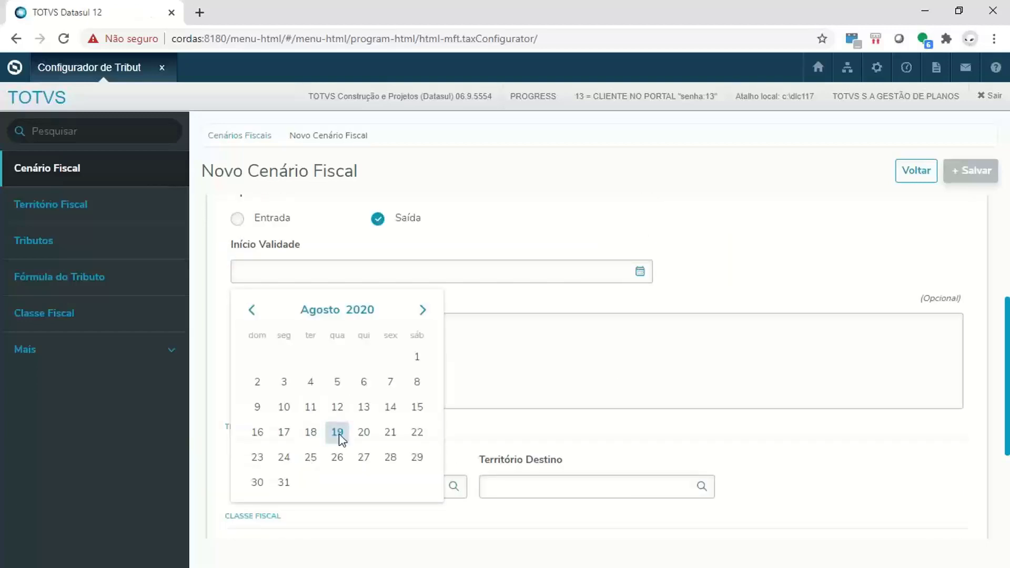
{"action": "left_click", "coordinate": [338, 432]}
{"action": "left_click", "coordinate": [471, 374]}
{"action": "type", "text": "adasda"}
- Choose O-BRASIL as the Território Origem and D-SÃO PAULO as the Território Destino
{"action": "left_click", "coordinate": [449, 493]}
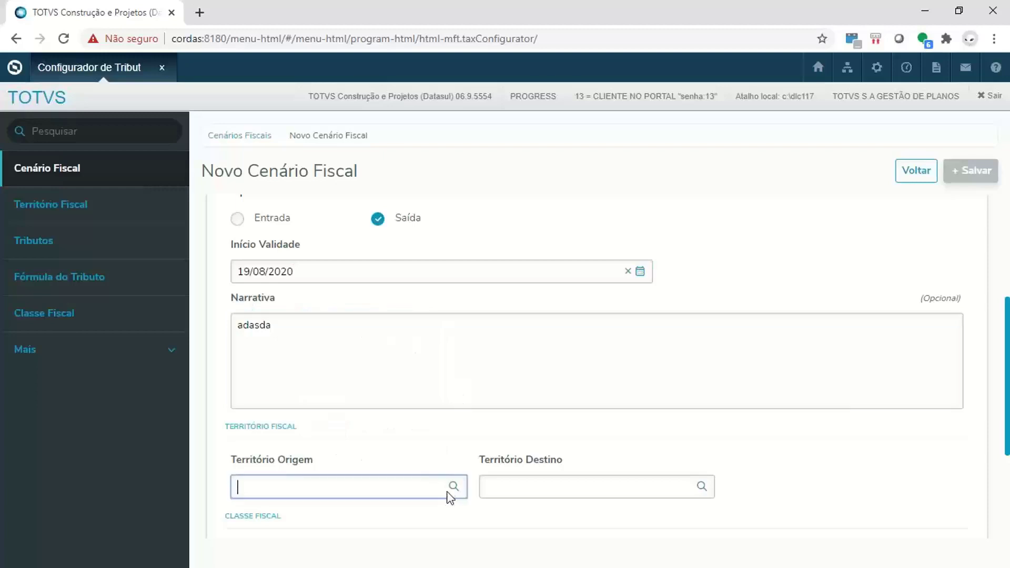
{"action": "left_click", "coordinate": [453, 486]}
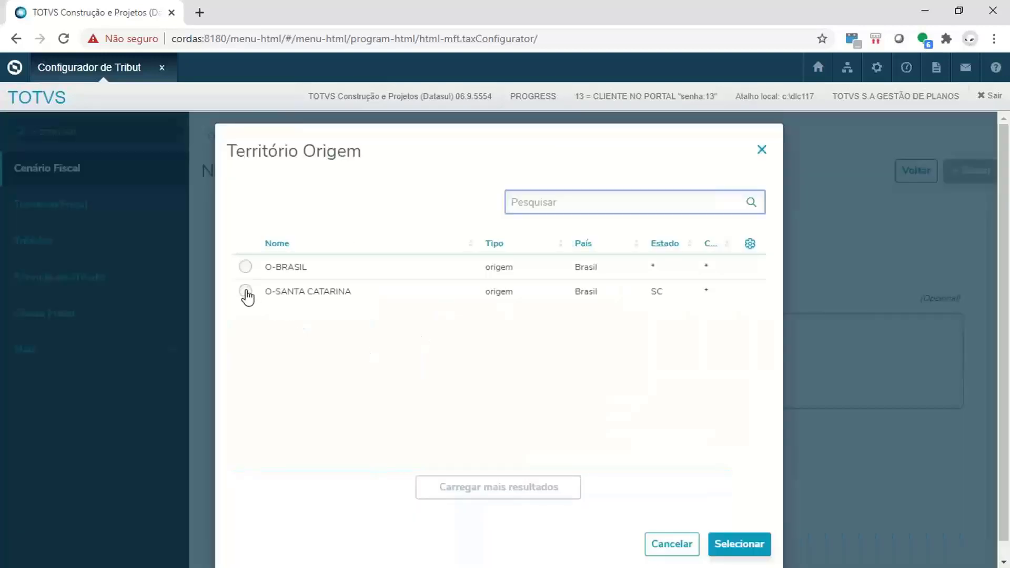
{"action": "left_click", "coordinate": [246, 269]}
{"action": "left_click", "coordinate": [732, 542]}
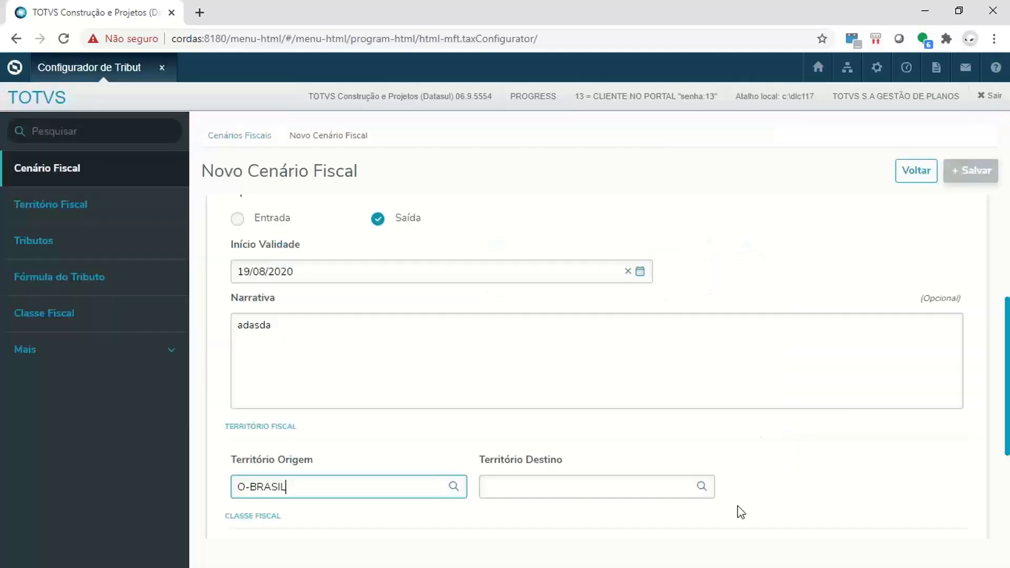
{"action": "left_click", "coordinate": [702, 486]}
{"action": "left_click", "coordinate": [245, 291]}
{"action": "left_click", "coordinate": [764, 545]}
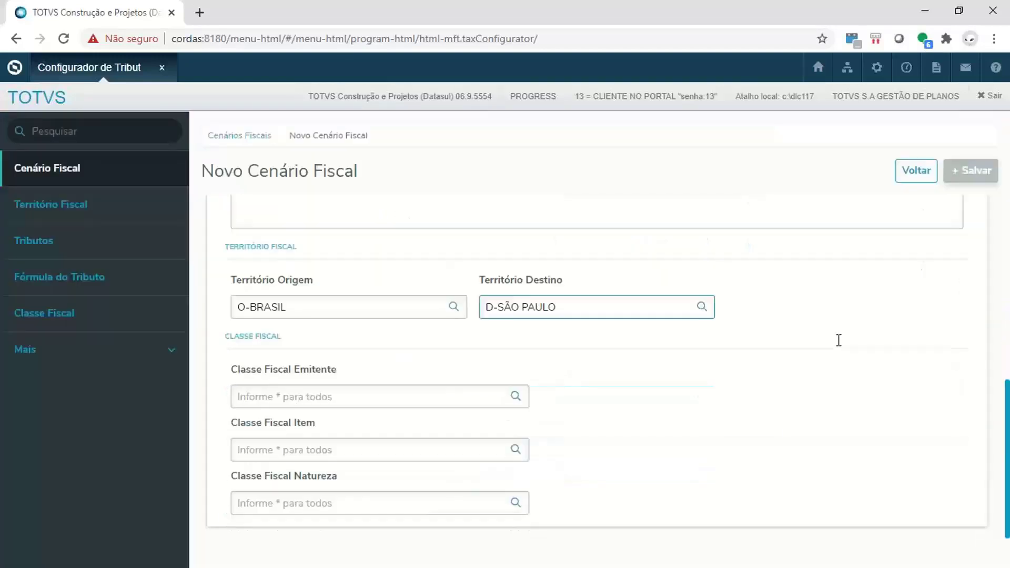
- Set the Classe Fiscal Emitente, Item and Natureza to * and save the new scenario
{"action": "left_click", "coordinate": [482, 397]}
{"action": "type", "text": "*"}
{"action": "key", "text": "Tab"}
{"action": "type", "text": "*"}
{"action": "key", "text": "Tab"}
{"action": "type", "text": "*"}
{"action": "key", "text": "Tab"}
{"action": "scroll", "coordinate": [859, 410], "scroll_direction": "up", "scroll_amount": 10}
{"action": "left_click", "coordinate": [958, 172]}
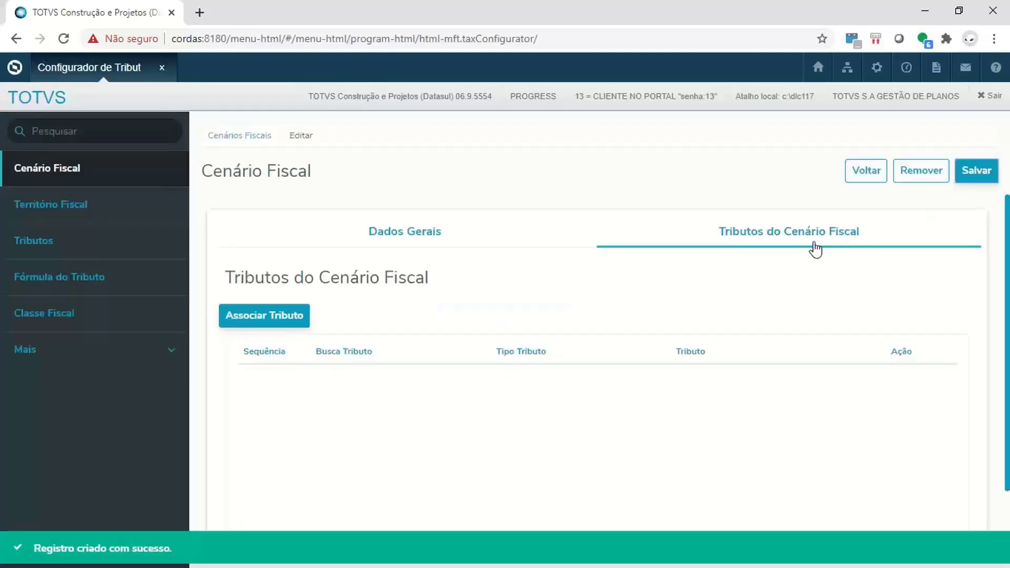
- Start associating a tax with Cenario XTPO using Busca Tributo por Informado, check the Tipo Tributo lookup, and cancel
{"action": "left_click", "coordinate": [259, 311]}
{"action": "left_click", "coordinate": [750, 315]}
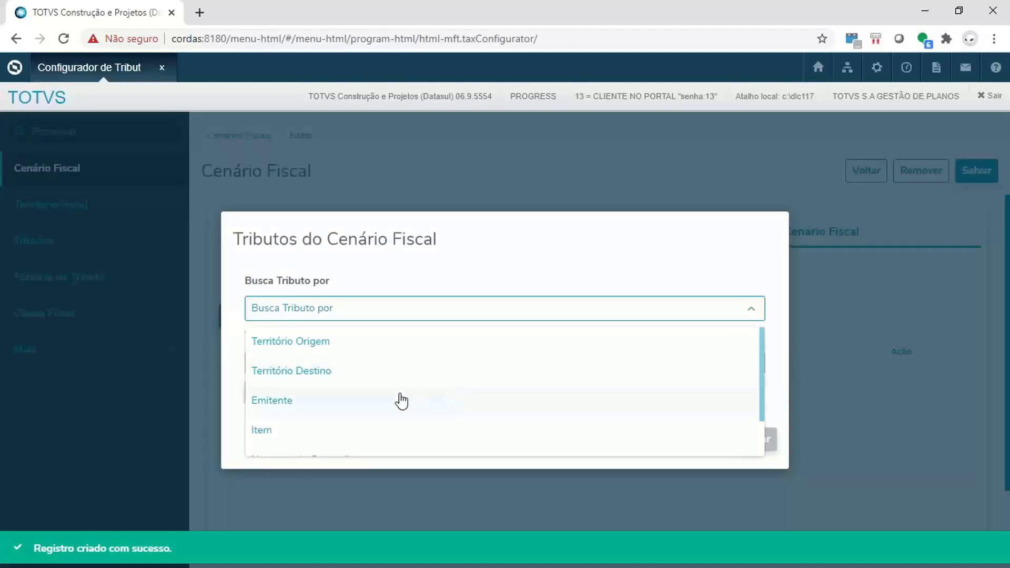
{"action": "scroll", "coordinate": [401, 402], "scroll_direction": "down", "scroll_amount": 2}
{"action": "scroll", "coordinate": [326, 402], "scroll_direction": "up", "scroll_amount": 2}
{"action": "scroll", "coordinate": [320, 389], "scroll_direction": "down", "scroll_amount": 2}
{"action": "left_click", "coordinate": [288, 443]}
{"action": "left_click", "coordinate": [751, 362]}
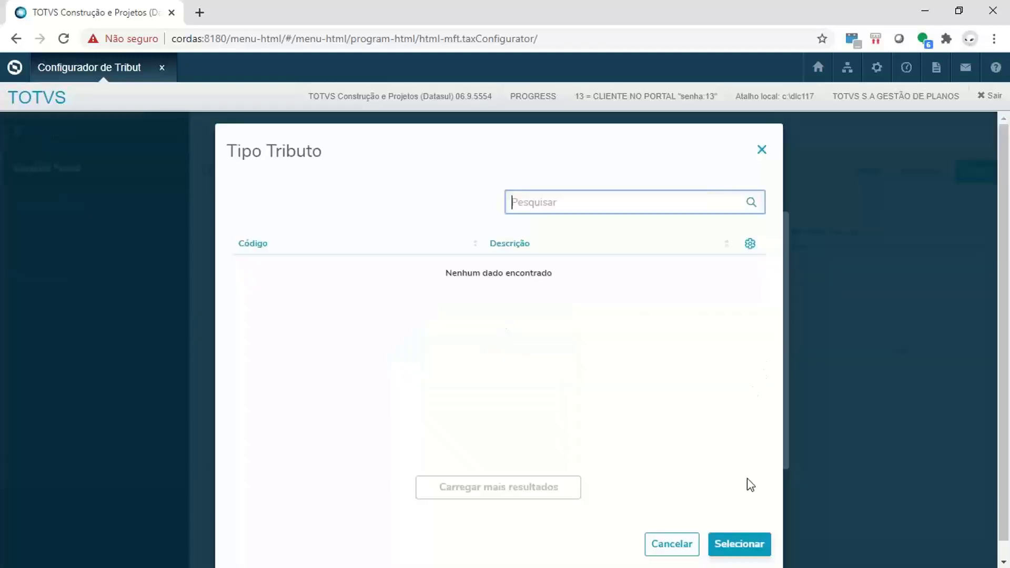
{"action": "left_click", "coordinate": [671, 545]}
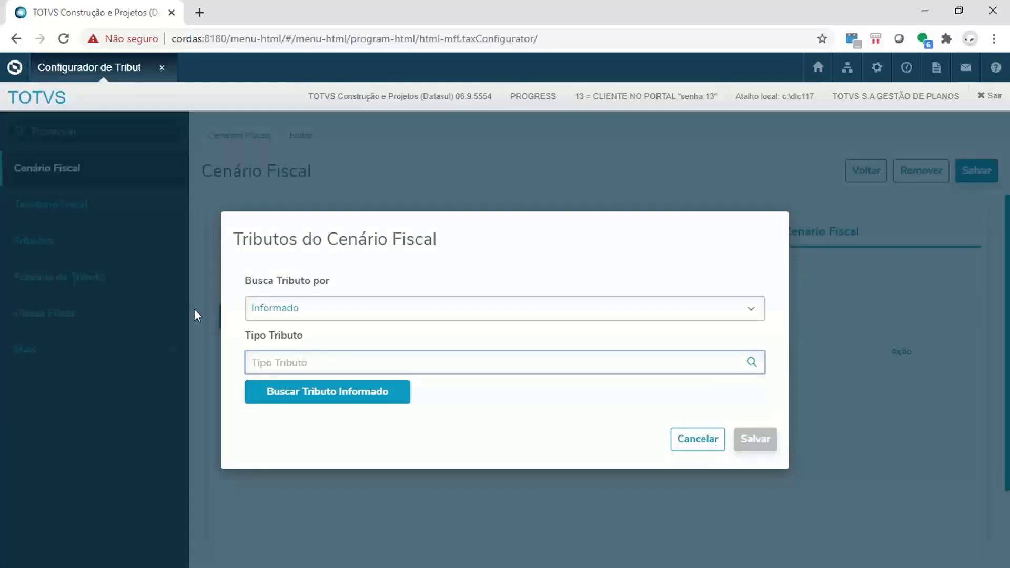
{"action": "left_click", "coordinate": [691, 446]}
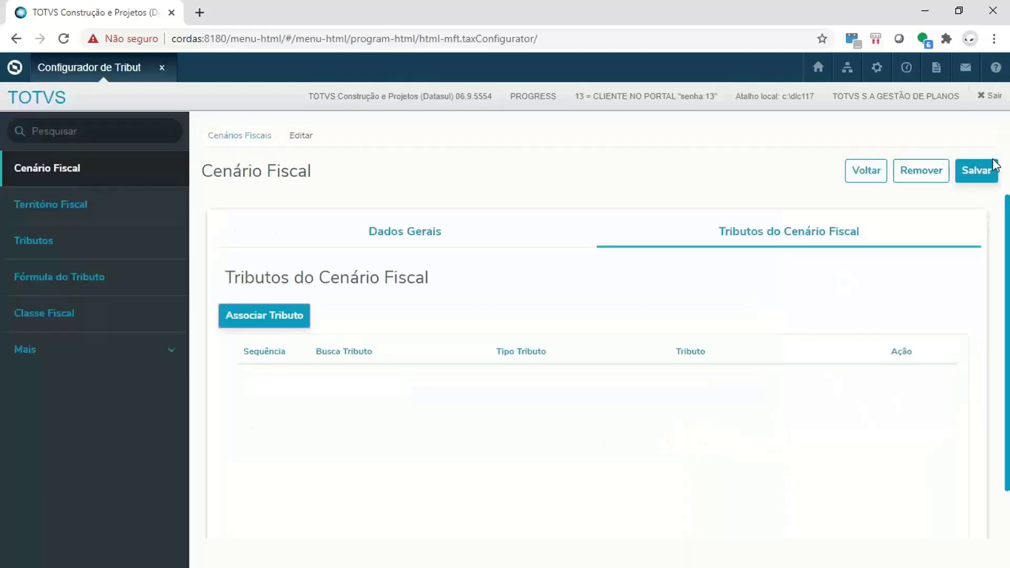
- Save the Cenario XTPO scenario and expand the details of Vendas p/ São Paulo in the scenario list
{"action": "left_click", "coordinate": [989, 177]}
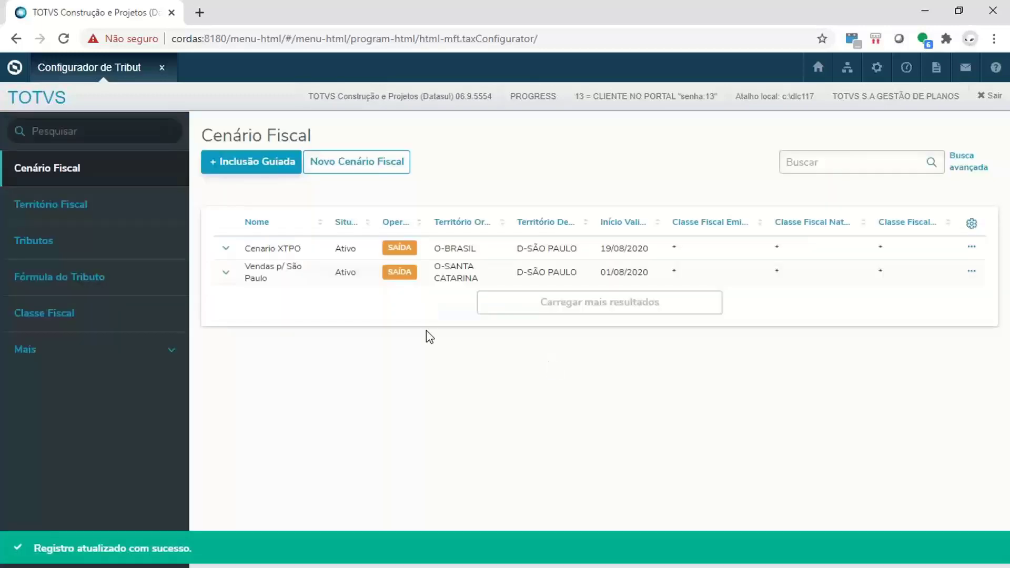
{"action": "left_click", "coordinate": [228, 275]}
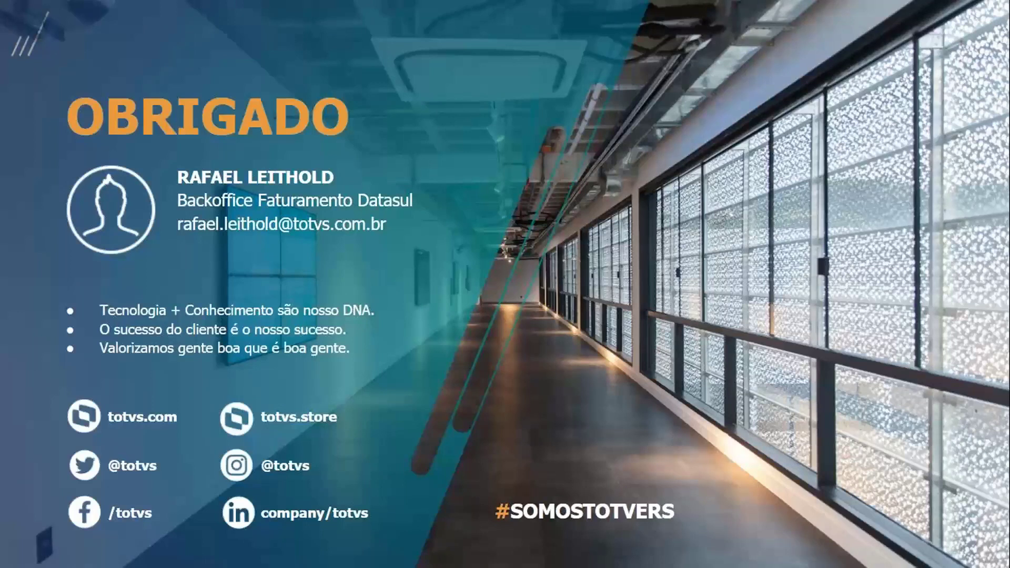
{"action": "mouse_move", "coordinate": [96, 519]}
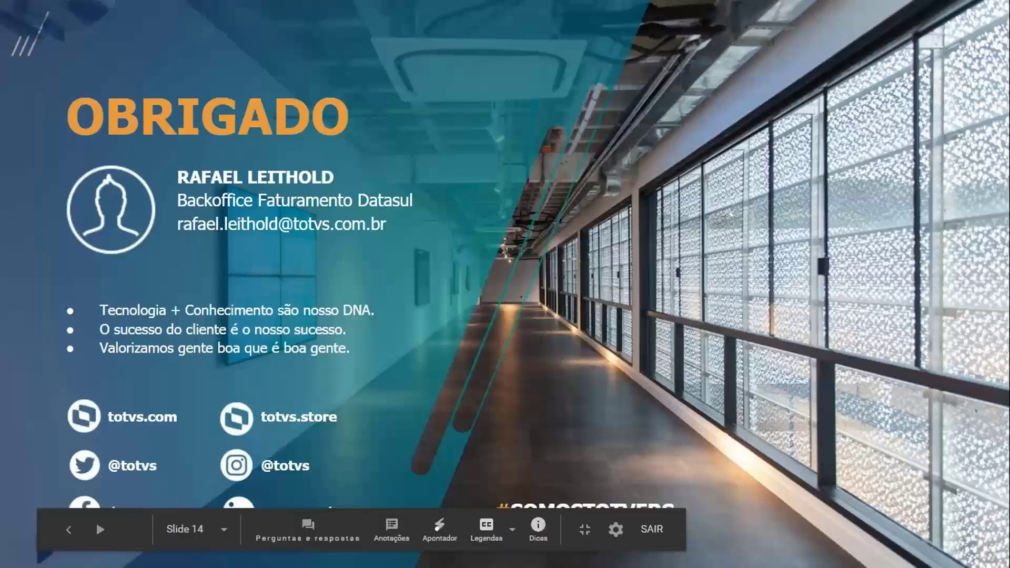